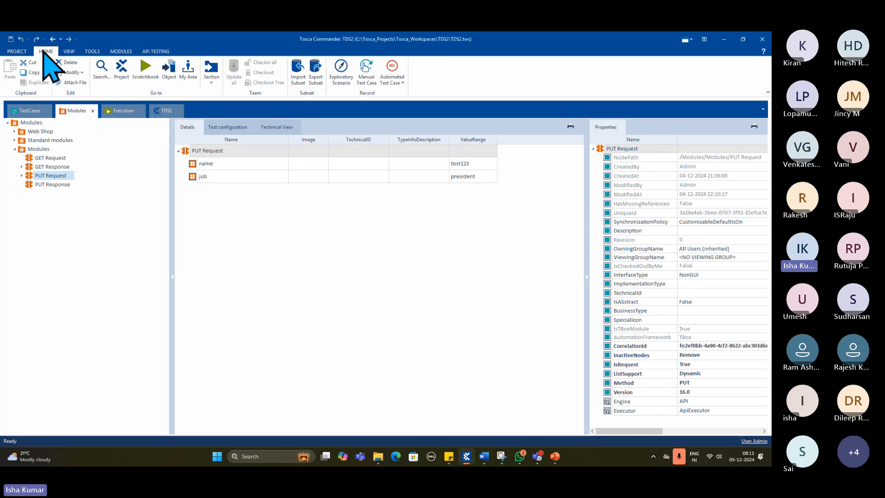
# - Open the TDS2 project root in its own window and dock it as a tab beside the existing ones
pyautogui.click(124, 76)
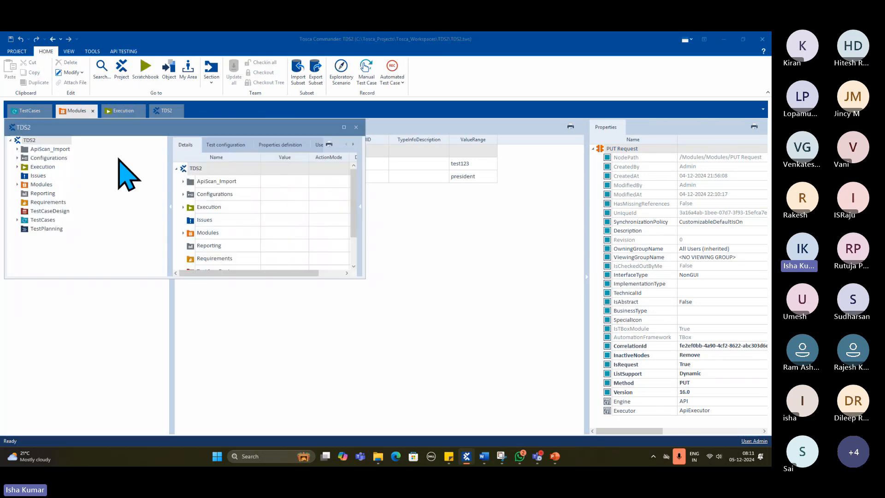
pyautogui.moveTo(103, 123); pyautogui.dragTo(237, 119)
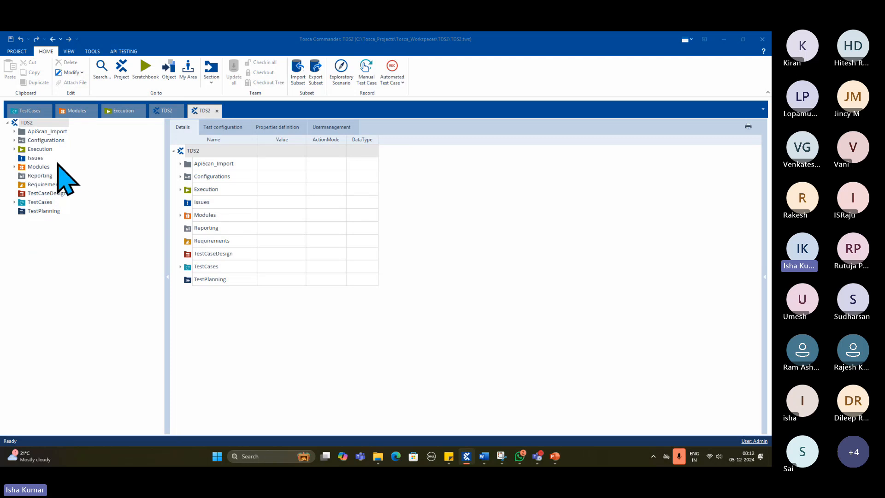
# - Review the Modules and TestCases sections, collapsing the inner Modules folder, the <New TestCase> node and its data attribute
pyautogui.click(77, 115)
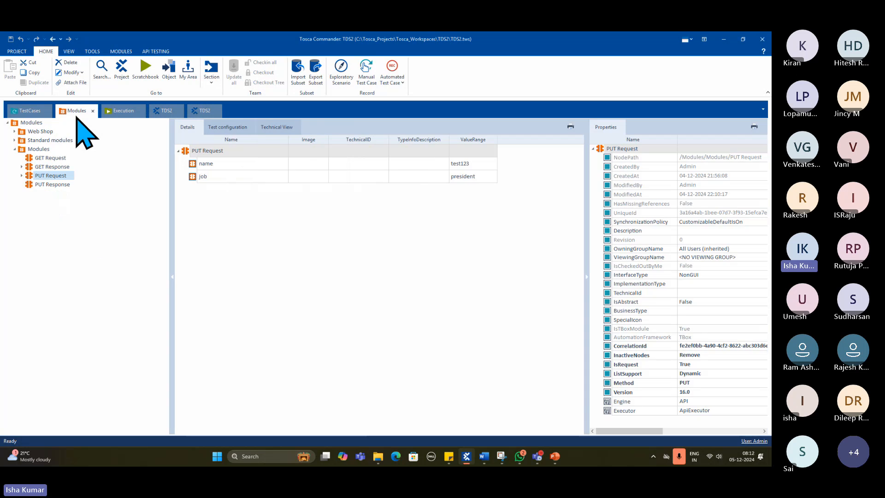
pyautogui.click(14, 149)
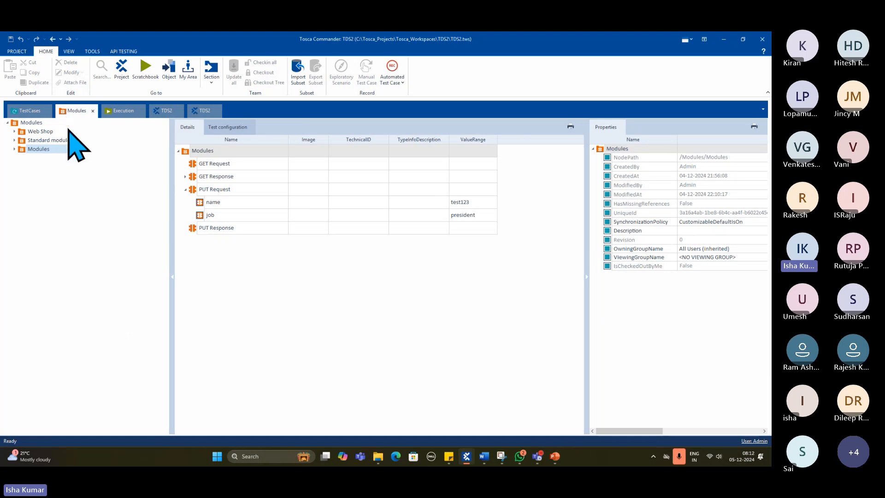
pyautogui.click(19, 112)
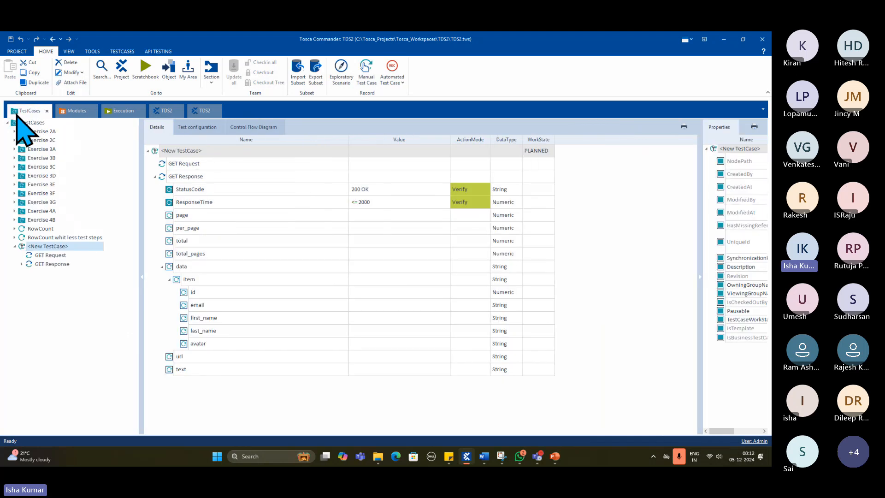
pyautogui.click(15, 246)
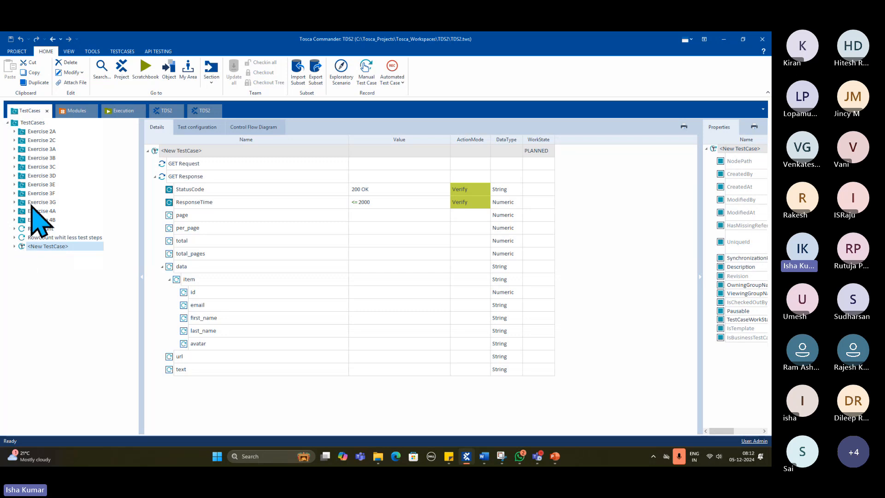
pyautogui.click(161, 266)
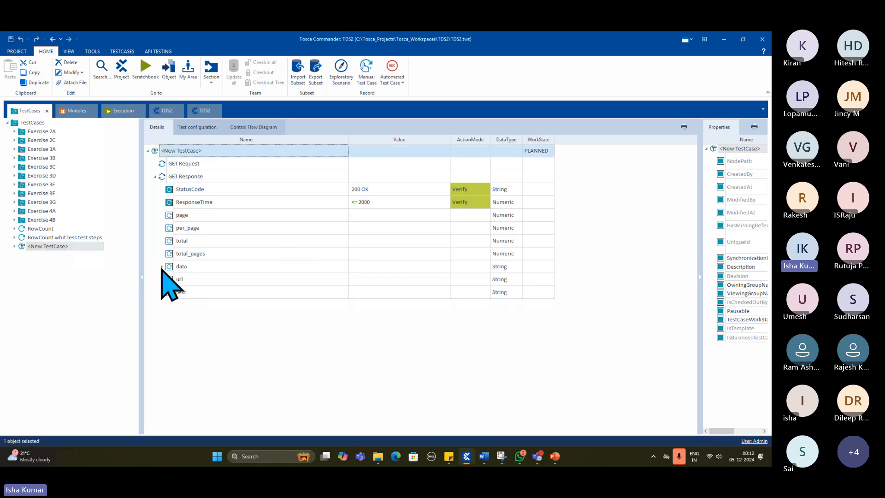
# - View the Execution section, and collapse the TestCases folder and its parent Folder under ApiScan_Import in the earlier TDS2 project tree
pyautogui.click(118, 111)
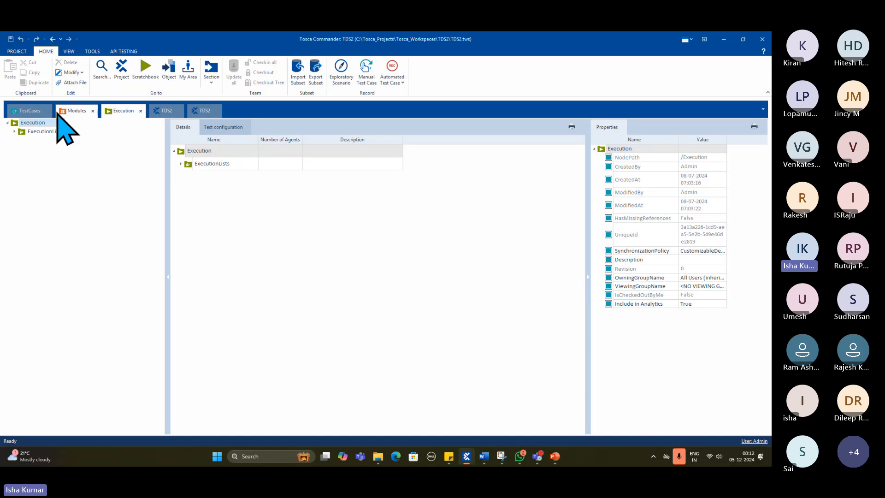
pyautogui.click(172, 113)
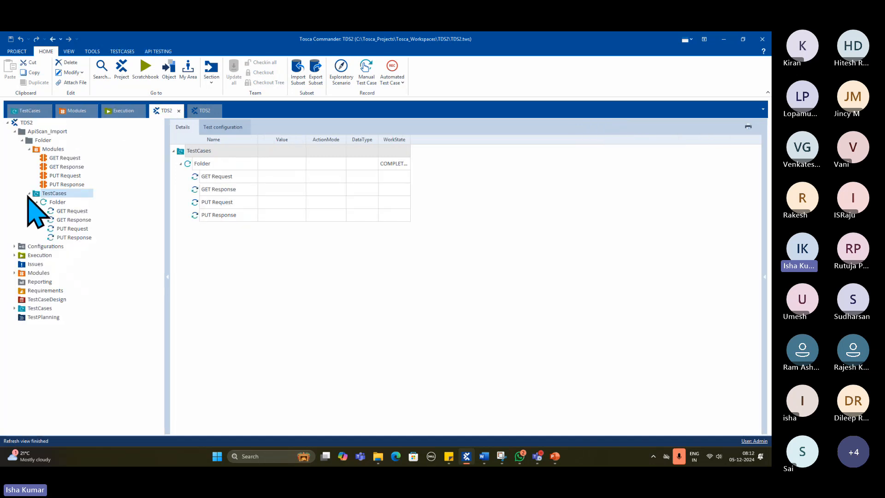
pyautogui.click(29, 194)
pyautogui.click(22, 140)
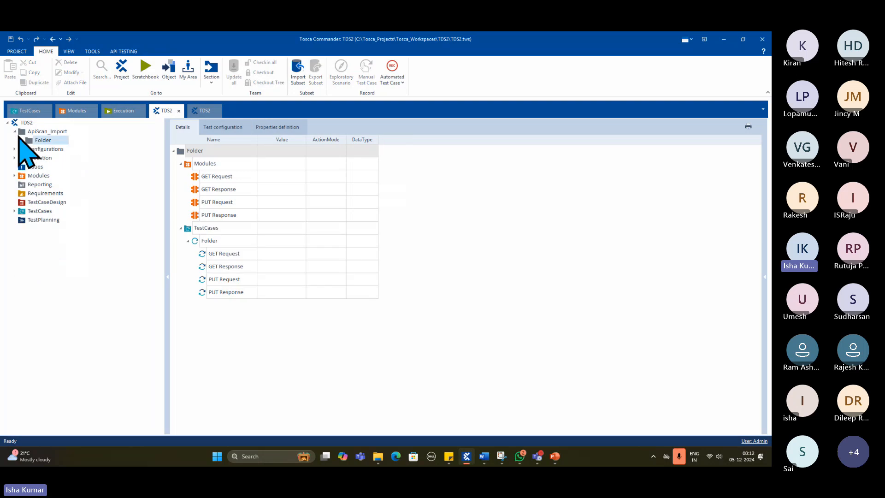
# - Open the TestCaseDesign section in a separate window and dock it as a new tab
pyautogui.rightClick(45, 201)
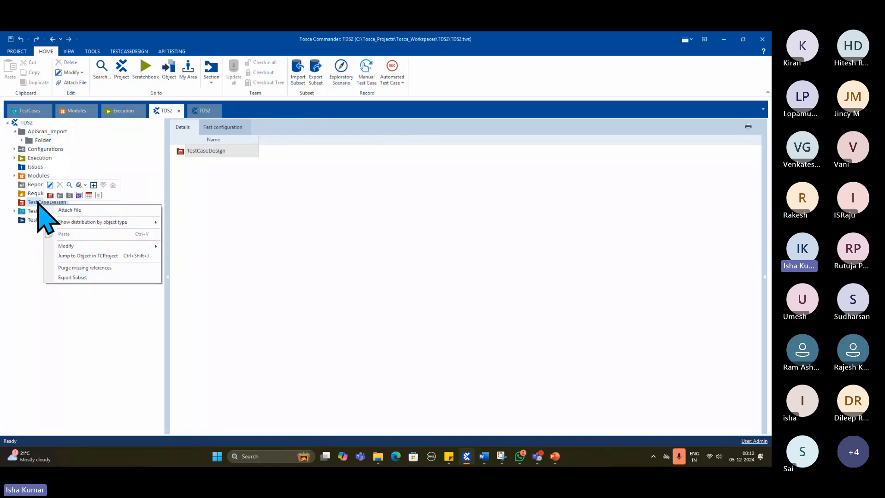
pyautogui.click(95, 186)
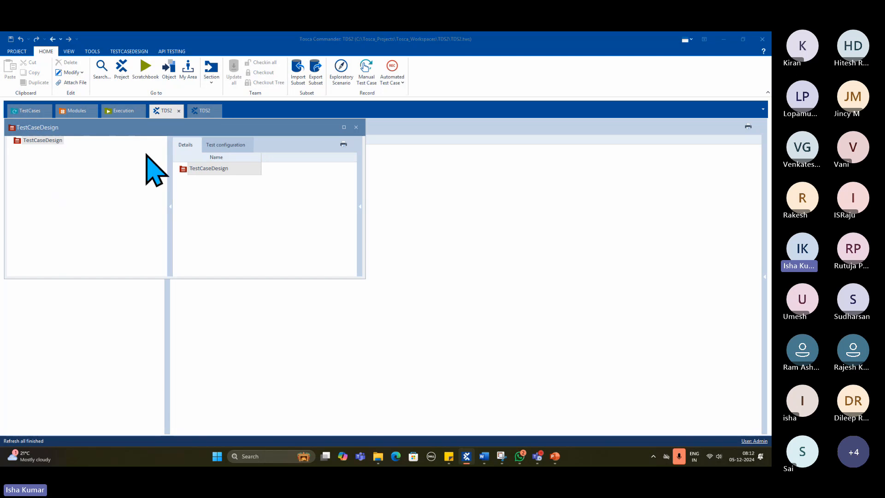
pyautogui.moveTo(146, 154); pyautogui.dragTo(177, 118)
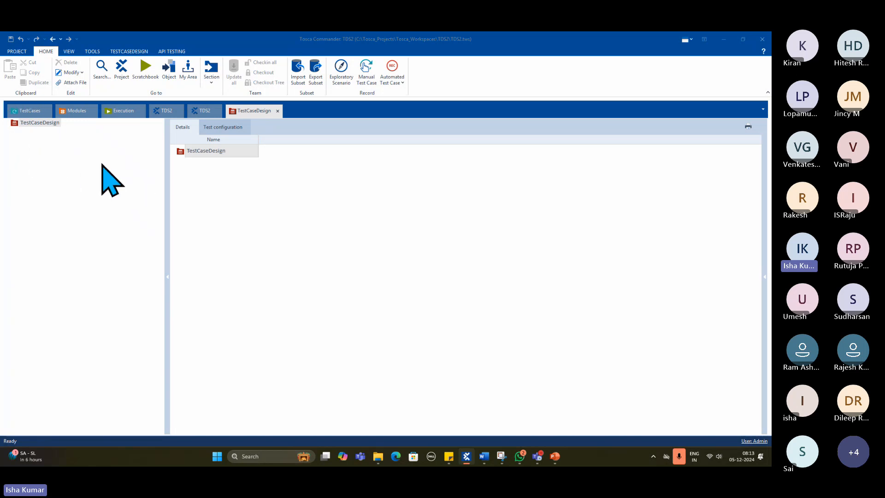
# - Open the Reporting section from the project tree, dock it as a new tab and check its available actions
pyautogui.click(202, 111)
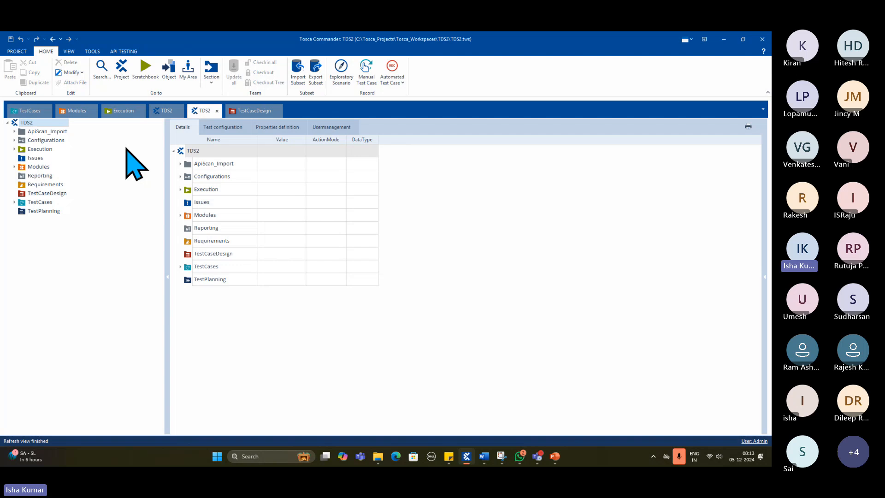
pyautogui.rightClick(39, 176)
pyautogui.click(85, 155)
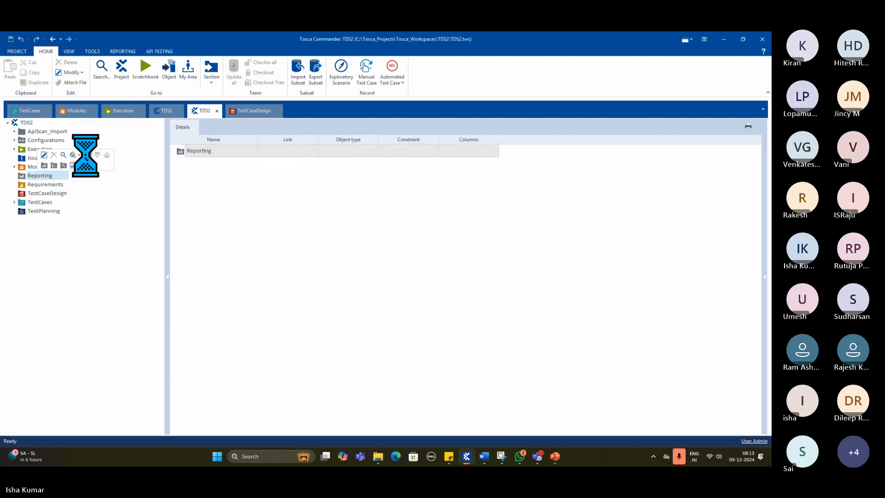
pyautogui.moveTo(83, 127); pyautogui.dragTo(338, 114)
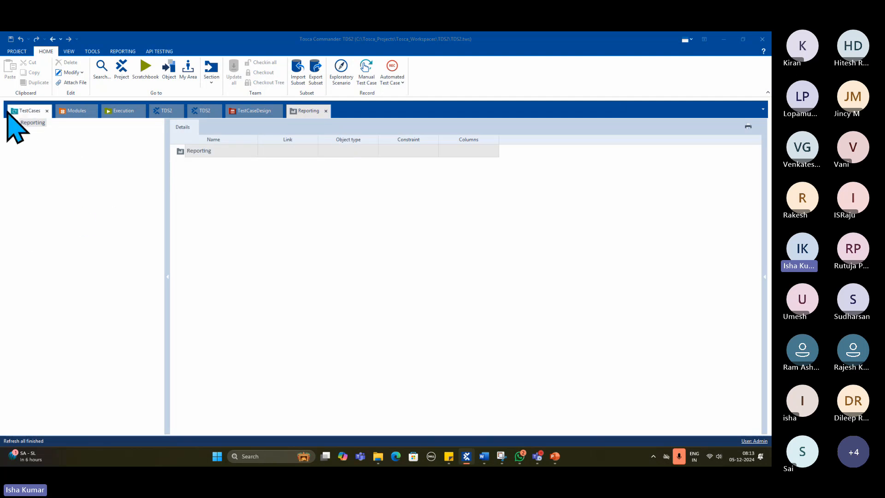
pyautogui.rightClick(196, 154)
pyautogui.click(345, 220)
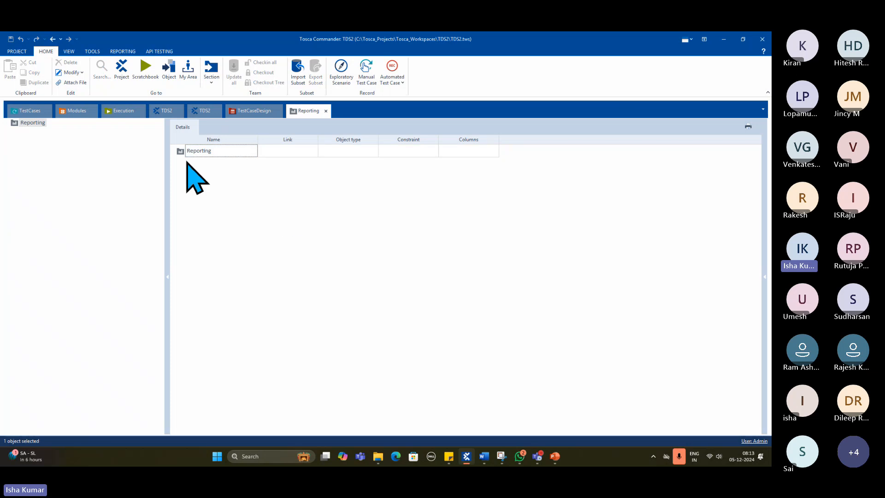
# - Open the Issues section from the project tree in its own window and dock it as a tab
pyautogui.click(210, 113)
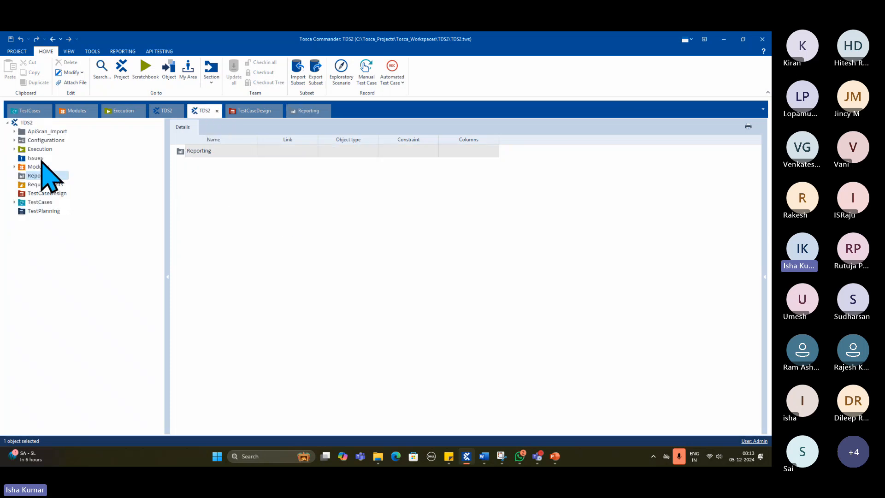
pyautogui.rightClick(41, 158)
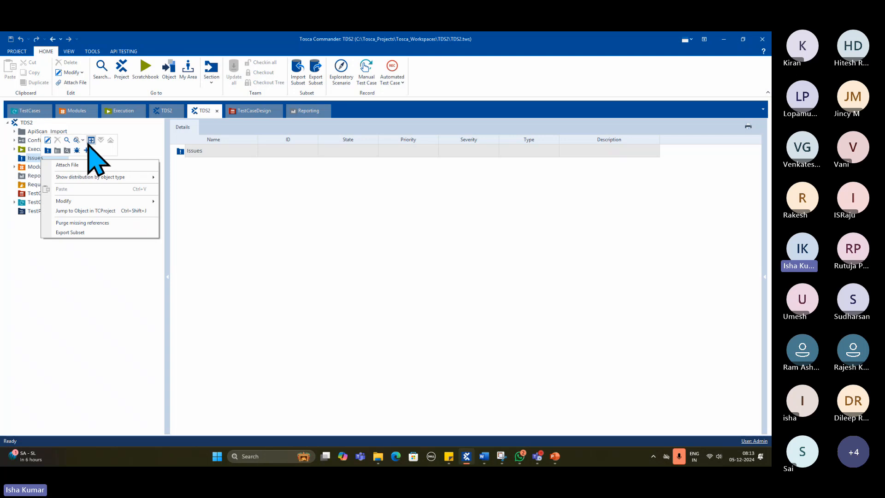
pyautogui.moveTo(91, 140); pyautogui.dragTo(405, 131)
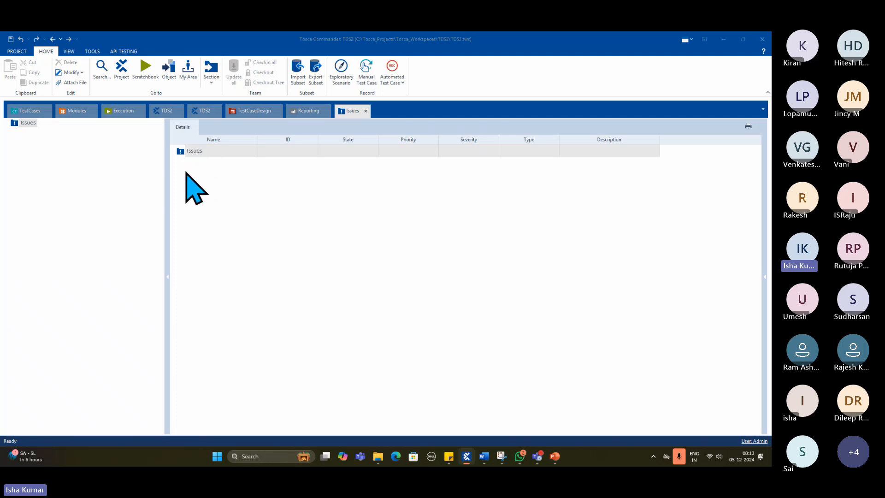
# - Create a new defect under Issues, keeping its default name
pyautogui.rightClick(191, 151)
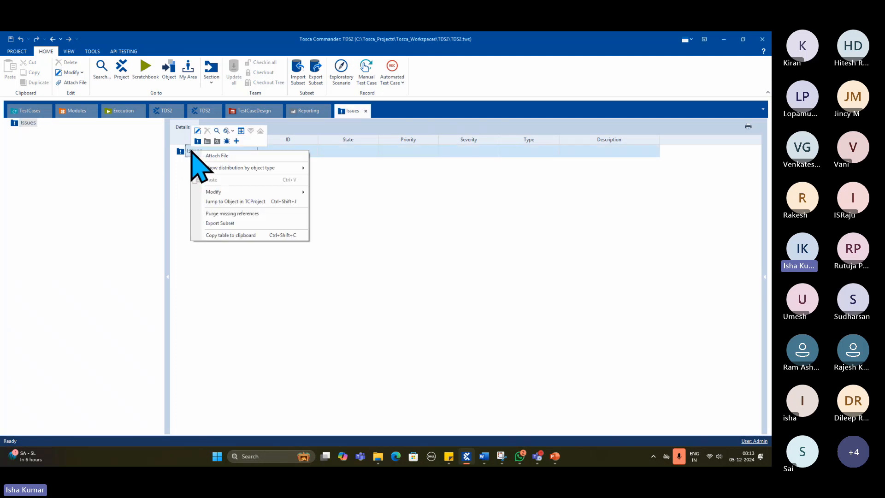
pyautogui.click(226, 140)
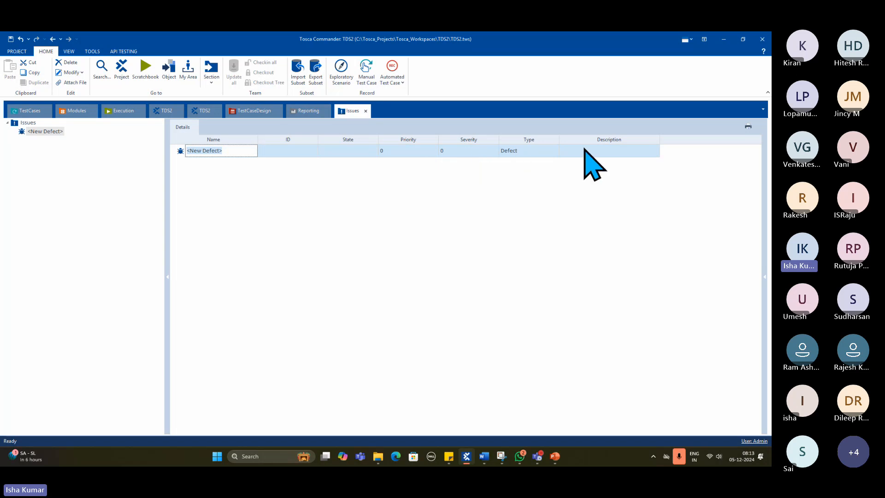
pyautogui.click(219, 214)
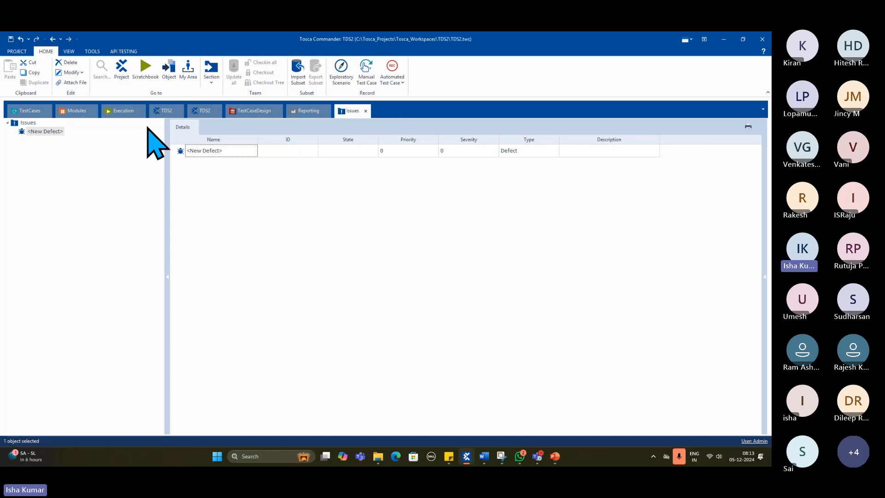
# - Open the Configurations section from the project tree in its own window and dock it as a tab
pyautogui.click(204, 112)
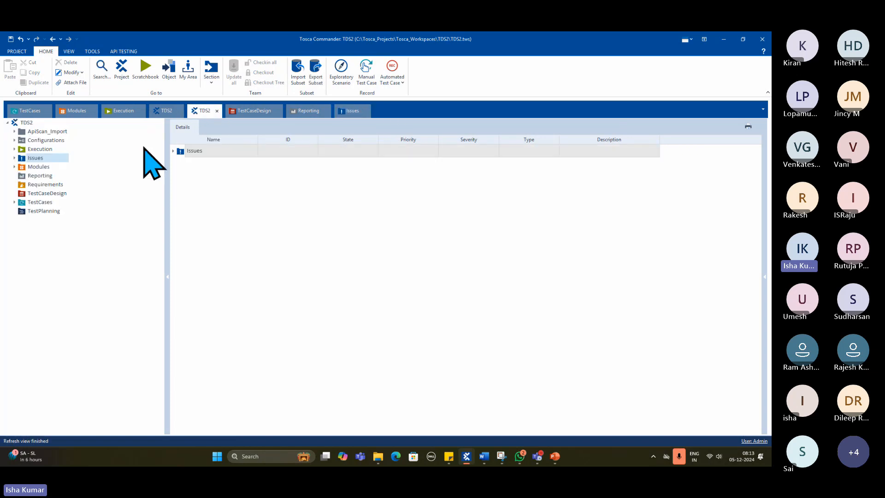
pyautogui.click(54, 141)
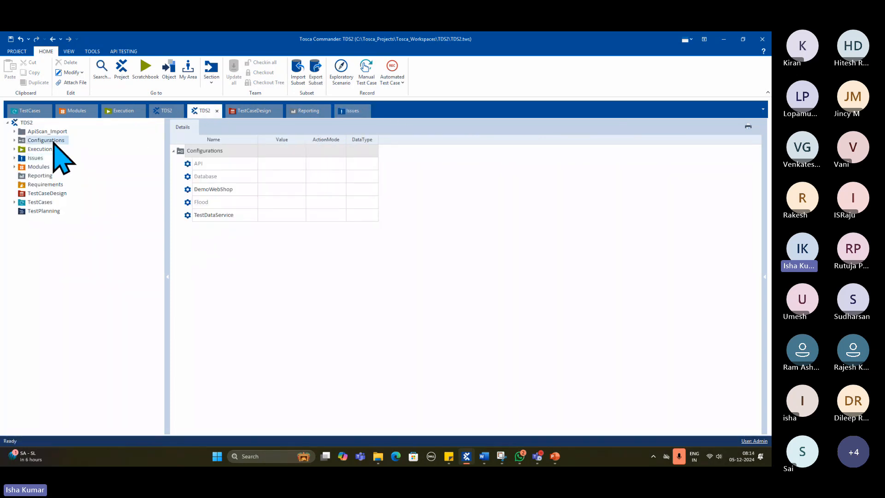
pyautogui.rightClick(54, 141)
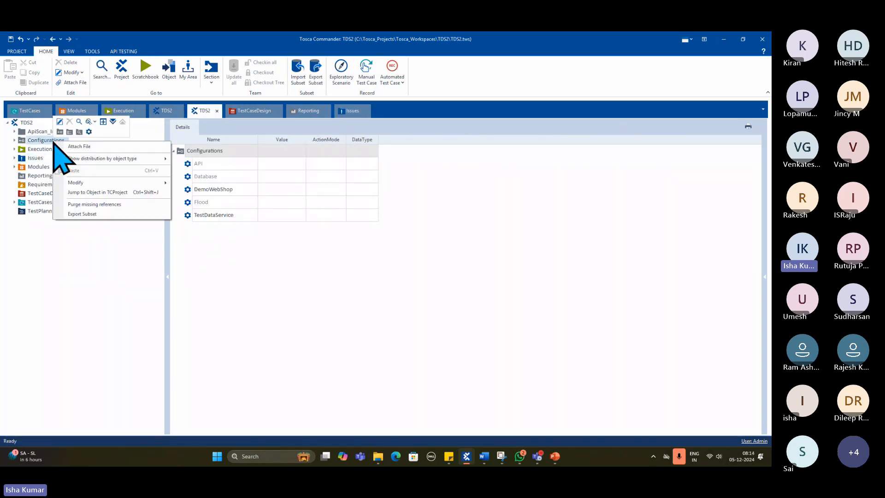
pyautogui.click(104, 121)
pyautogui.moveTo(102, 123); pyautogui.dragTo(439, 123)
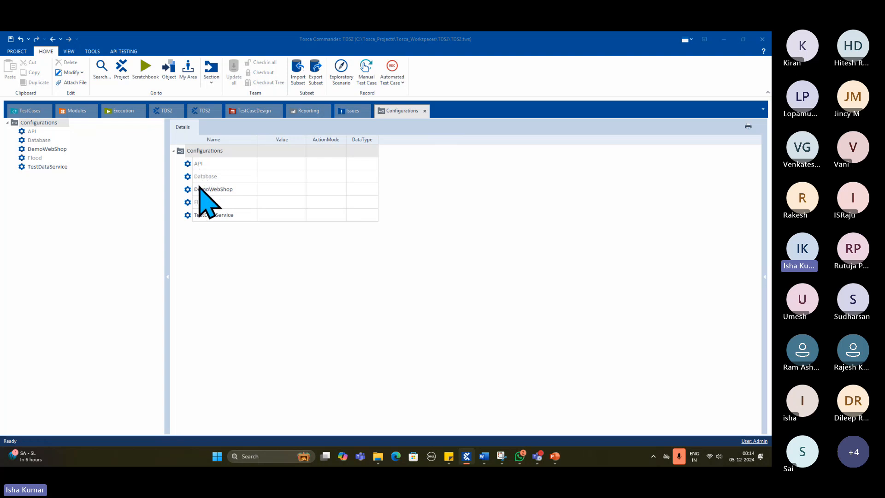
# - Add a new configuration under the Configurations folder, keeping its default name
pyautogui.rightClick(197, 153)
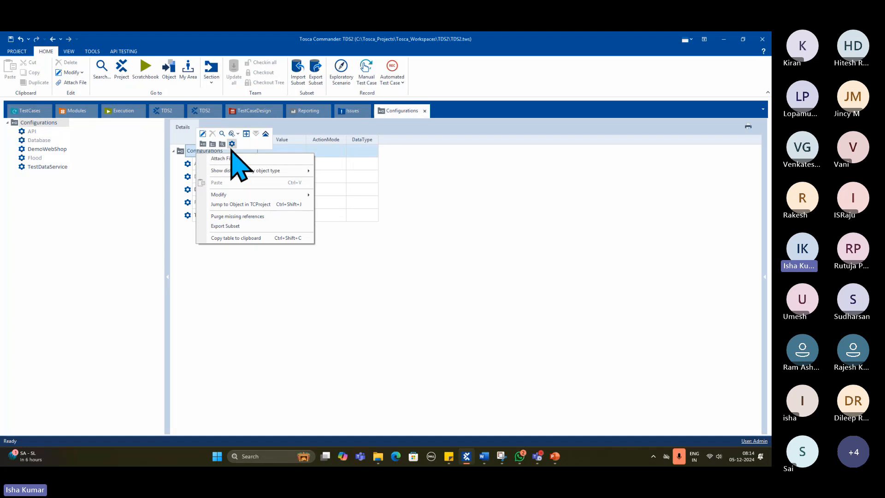
pyautogui.click(232, 143)
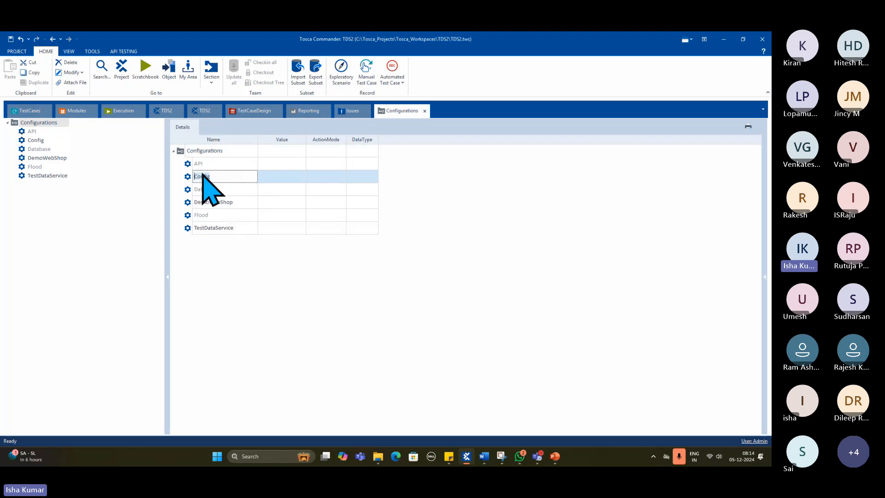
pyautogui.click(236, 276)
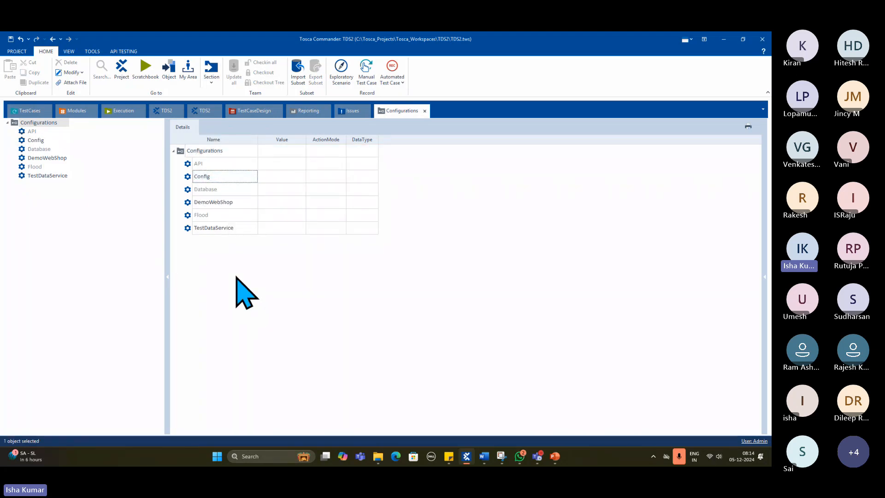
# - Expand TestCases in the project tree, and view Exercise 2A's test case with its test steps in the TestCases section
pyautogui.click(208, 113)
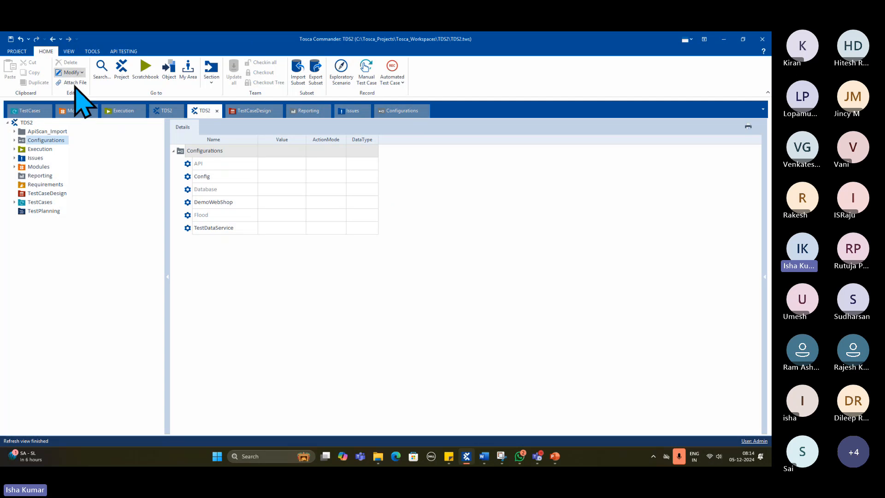
pyautogui.click(14, 202)
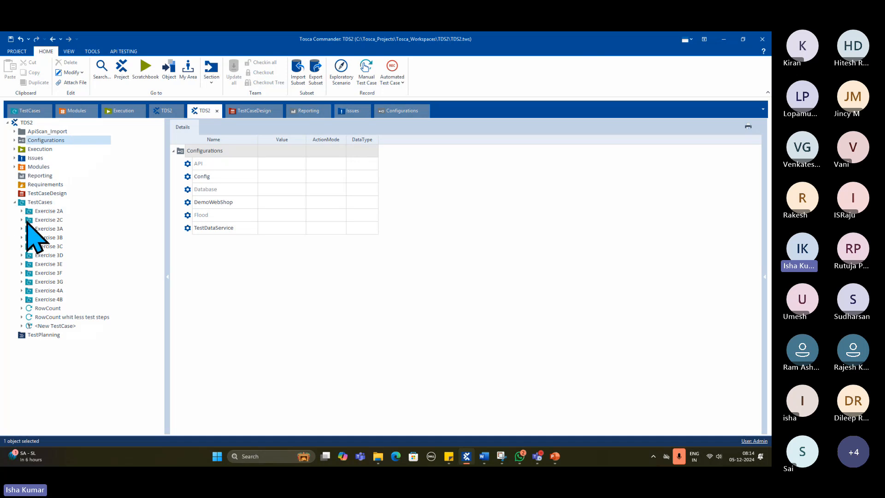
pyautogui.click(23, 111)
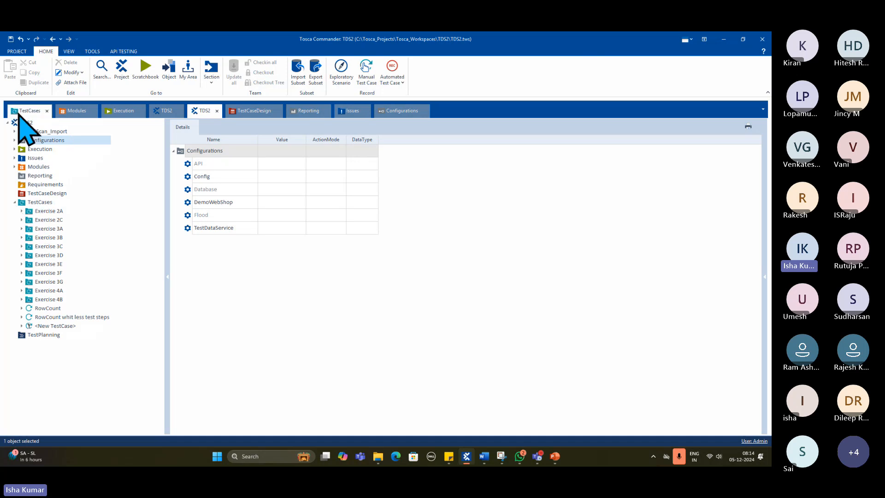
pyautogui.click(40, 132)
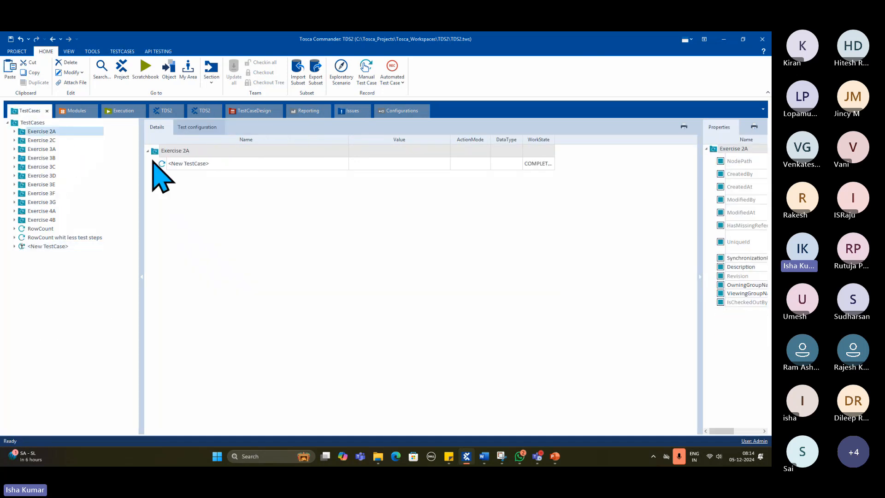
pyautogui.click(155, 164)
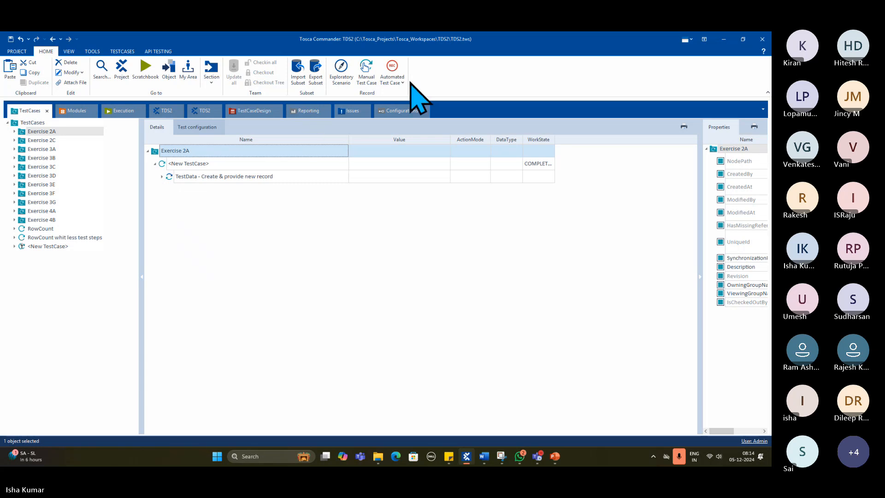
# - View Exercise 2A's TestData step, and expand Exercise 2C's Register new customer test case with its three test step folders
pyautogui.click(161, 177)
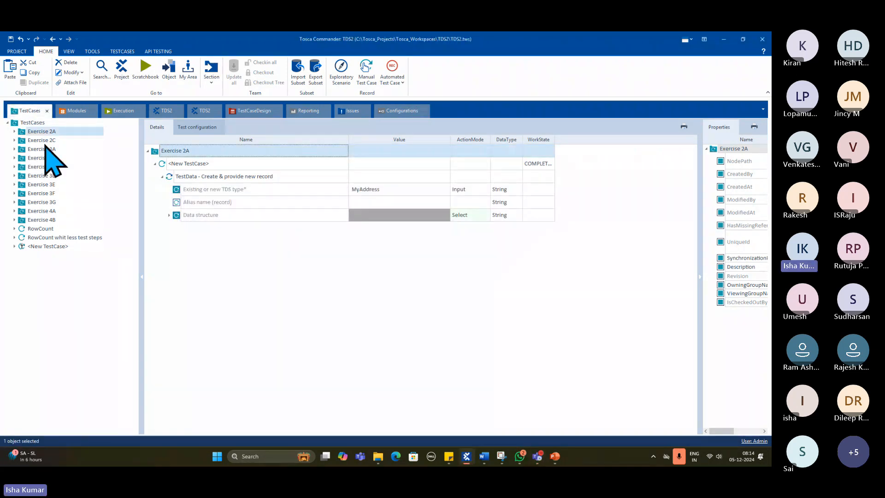
pyautogui.click(44, 140)
pyautogui.click(155, 164)
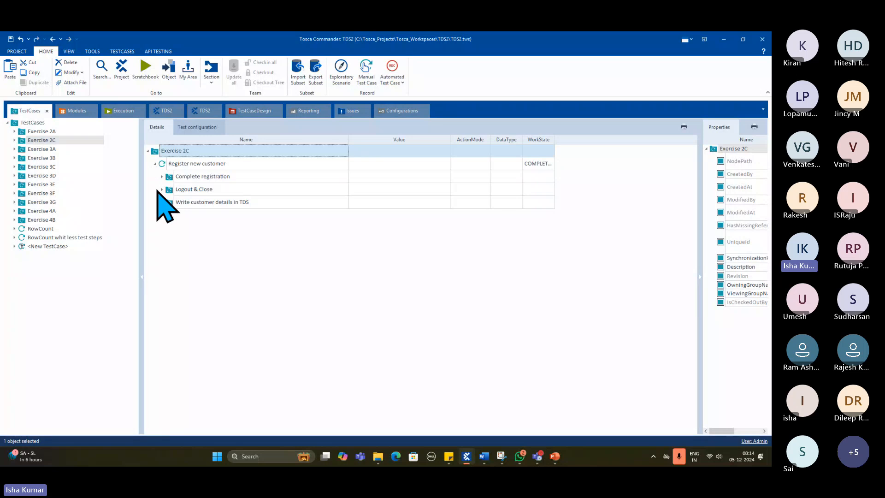
pyautogui.click(162, 177)
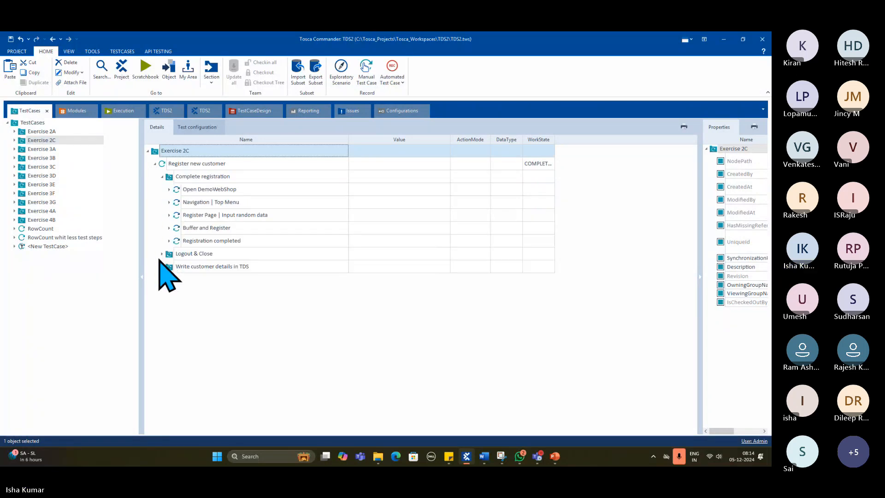
pyautogui.click(162, 254)
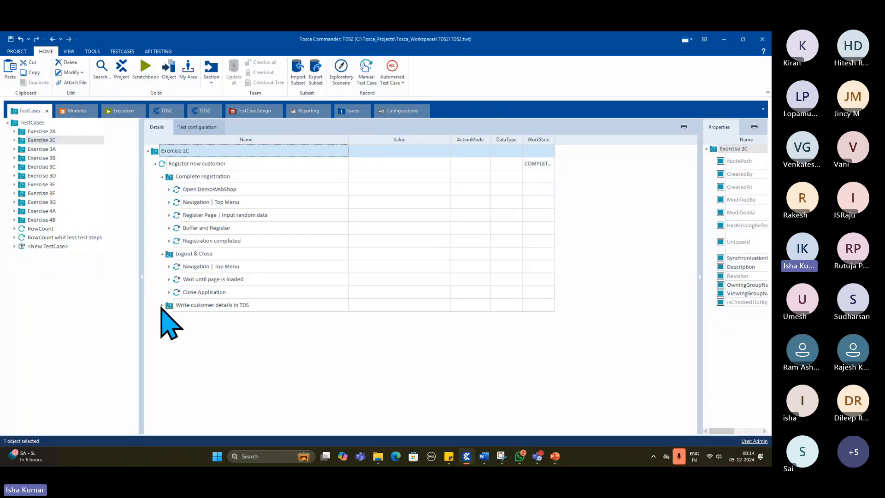
pyautogui.click(162, 306)
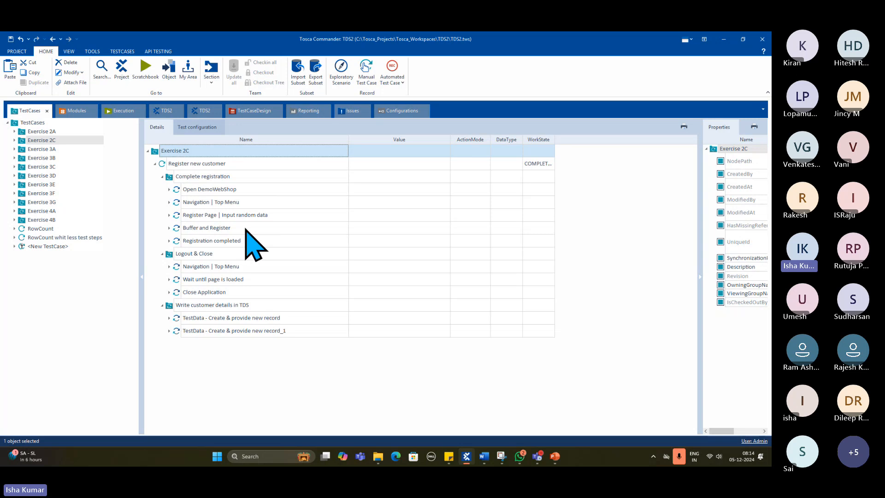
# - Examine the values of Open DemoWebShop, Navigation | Top Menu and Register Page, and collapse the Complete registration and Logout & Close folders
pyautogui.click(169, 189)
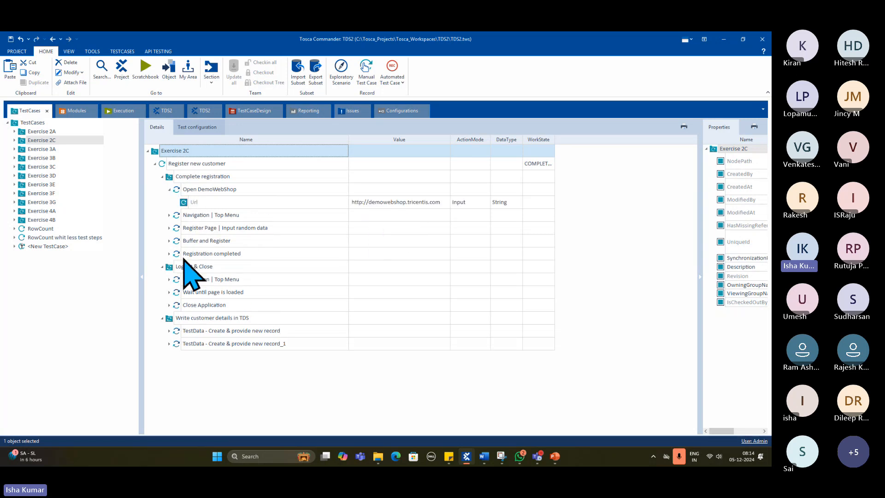
pyautogui.click(169, 216)
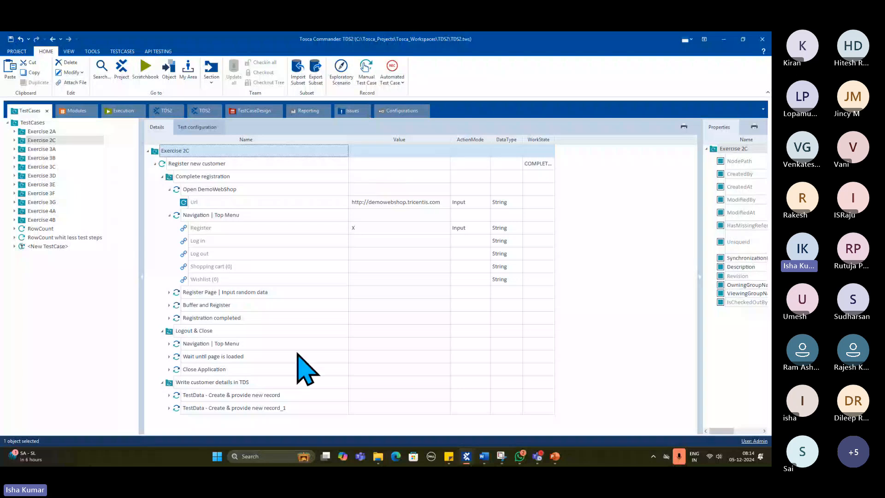
pyautogui.click(169, 293)
pyautogui.scroll(-3, 411, 371)
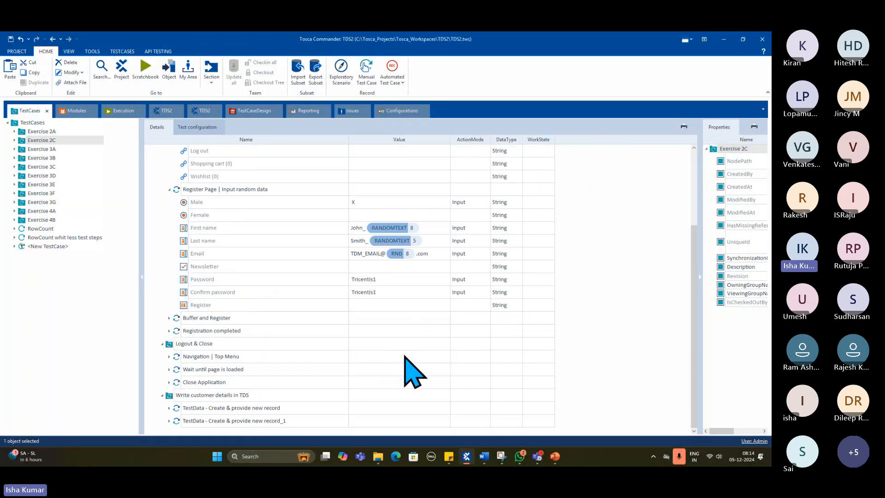
pyautogui.scroll(5, 404, 356)
pyautogui.click(163, 176)
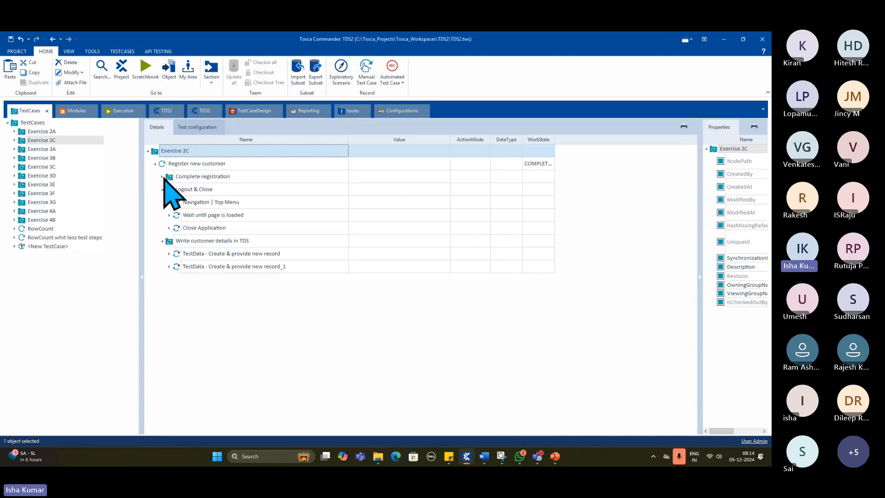
pyautogui.click(163, 190)
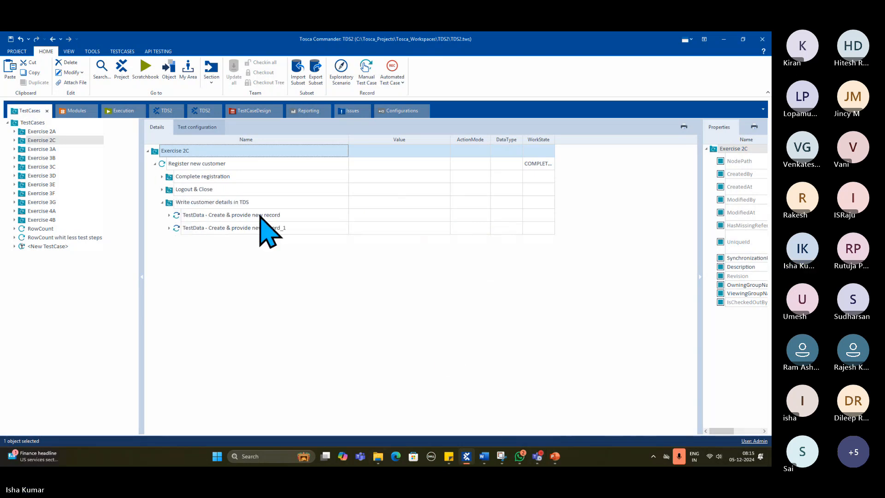
# - Check the Browser options in Exercise 2C's test configuration, keep InternetExplorer, and return to the test case details
pyautogui.click(196, 130)
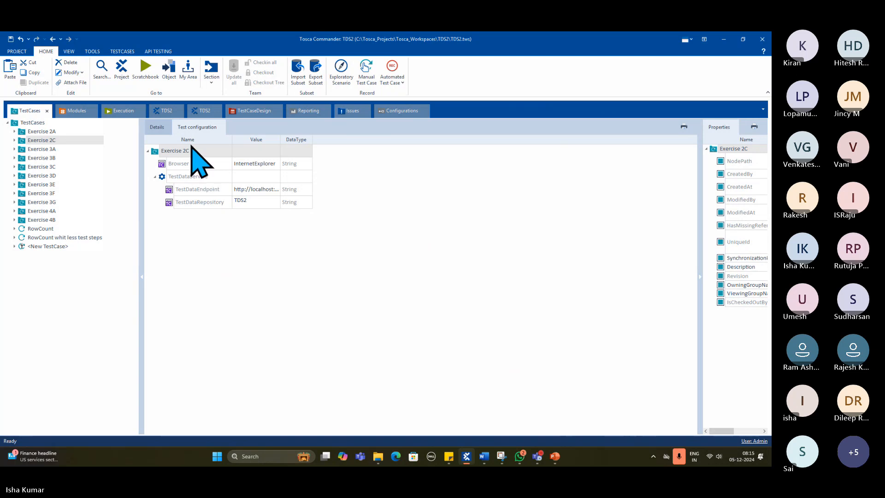
pyautogui.click(258, 164)
pyautogui.click(277, 163)
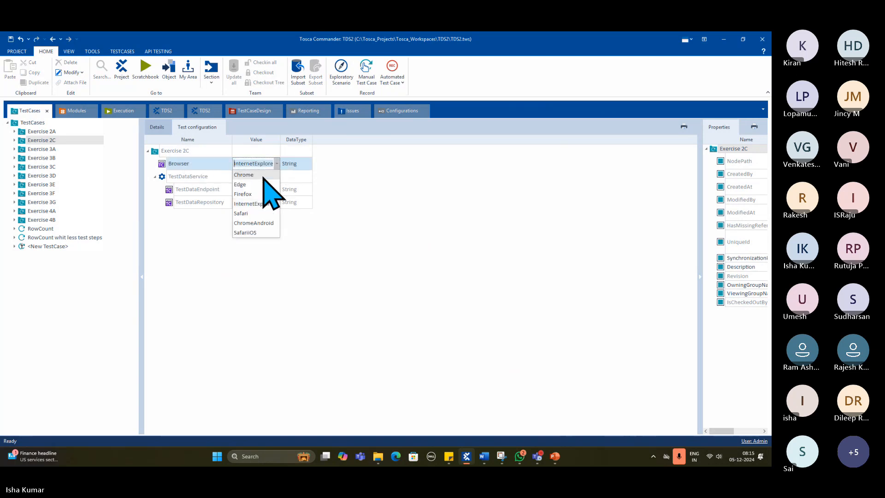
pyautogui.click(252, 203)
pyautogui.click(157, 127)
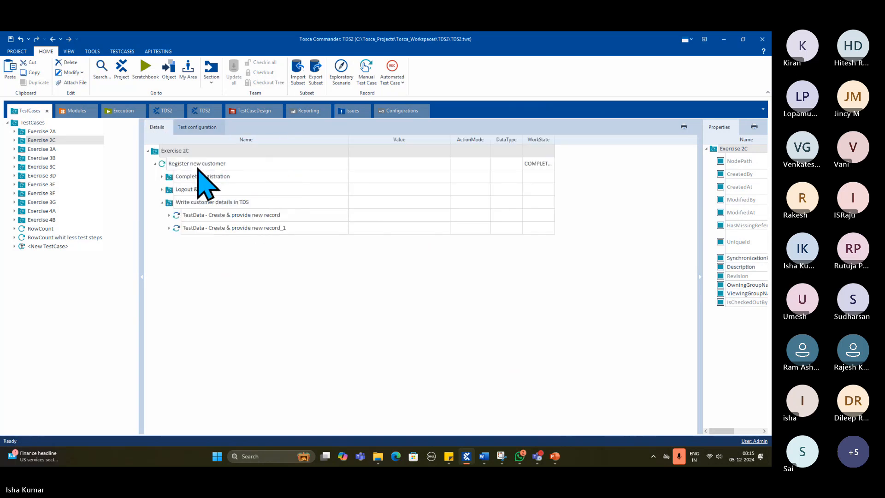
# - Run the Complete registration and Logout & Close folders together in ScratchBook, check the Navigation | Top Menu result, and close ScratchBook
pyautogui.click(194, 175)
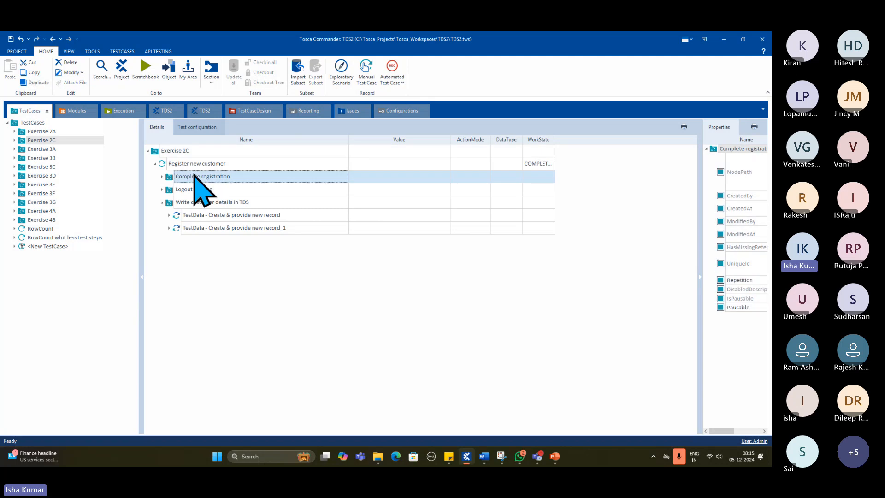
pyautogui.rightClick(201, 180)
pyautogui.click(165, 264)
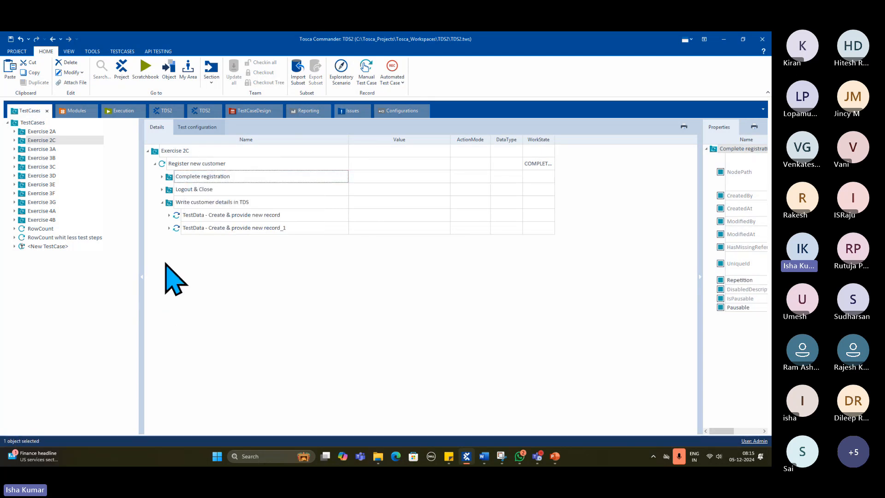
pyautogui.keyDown('shift'); pyautogui.click(183, 191); pyautogui.keyUp('shift')
pyautogui.rightClick(181, 190)
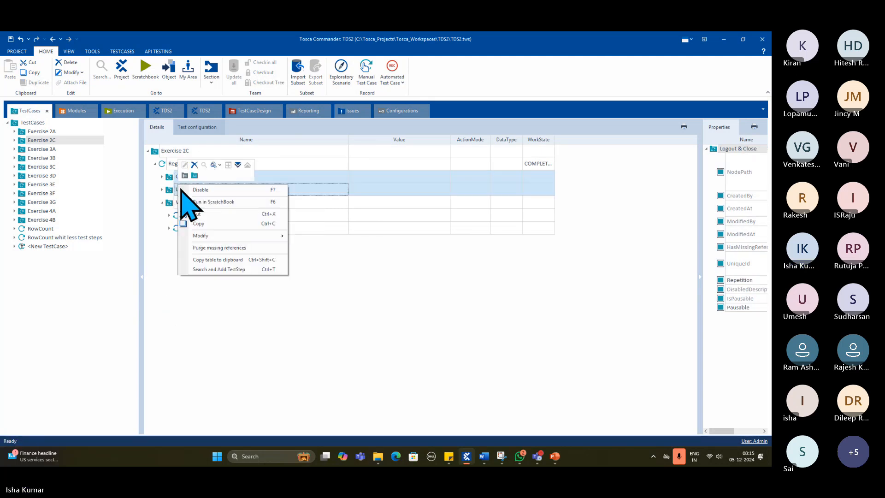
pyautogui.click(205, 202)
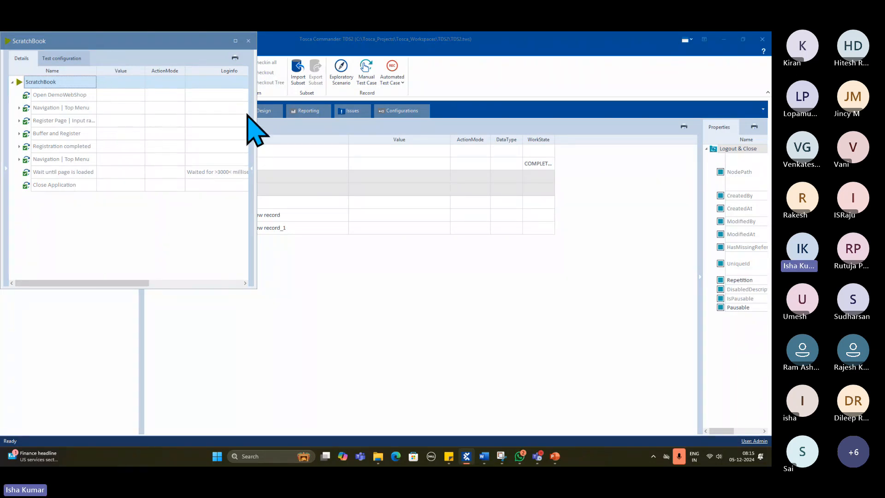
pyautogui.click(19, 107)
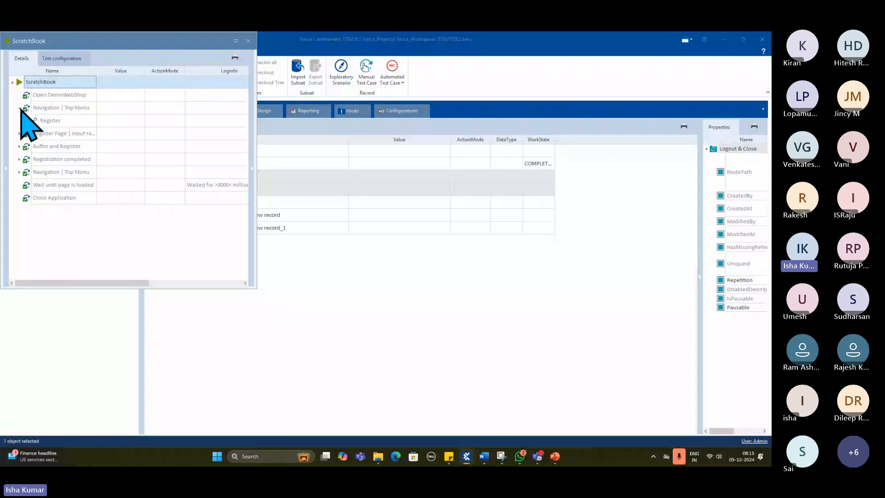
pyautogui.click(249, 41)
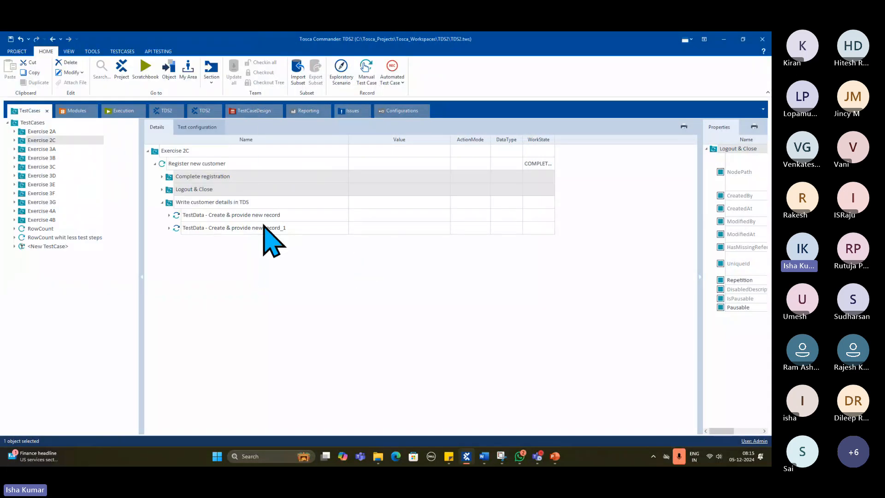
# - Collapse the Write customer details in TDS folder and the Register new customer test case
pyautogui.click(162, 205)
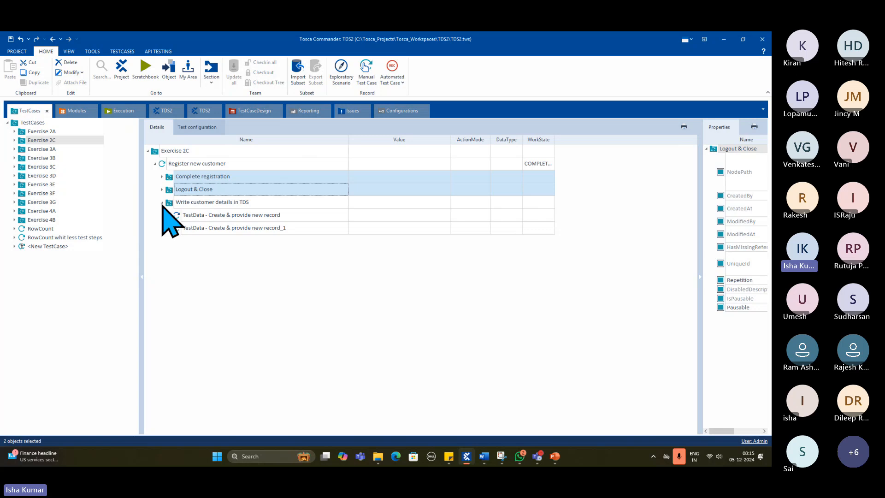
pyautogui.click(162, 203)
pyautogui.click(155, 163)
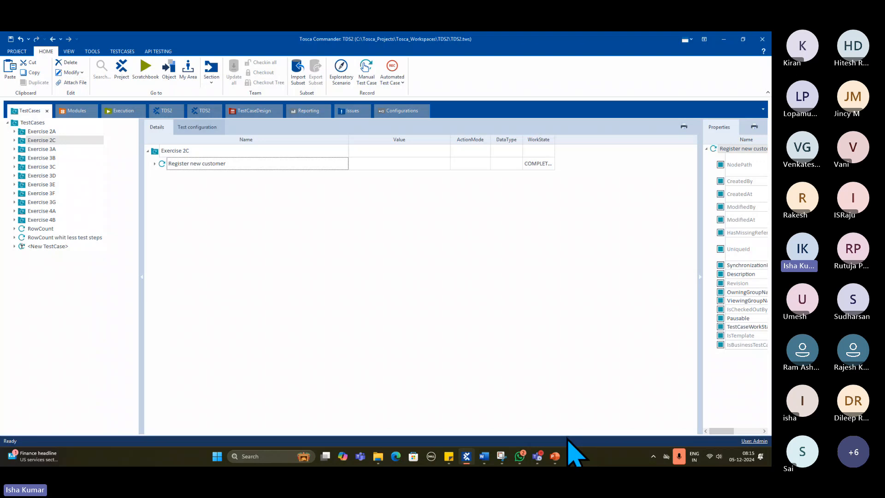
# - Switch to the Day 2 presentation in PowerPoint and advance to the Tosca Executor slide
pyautogui.click(554, 456)
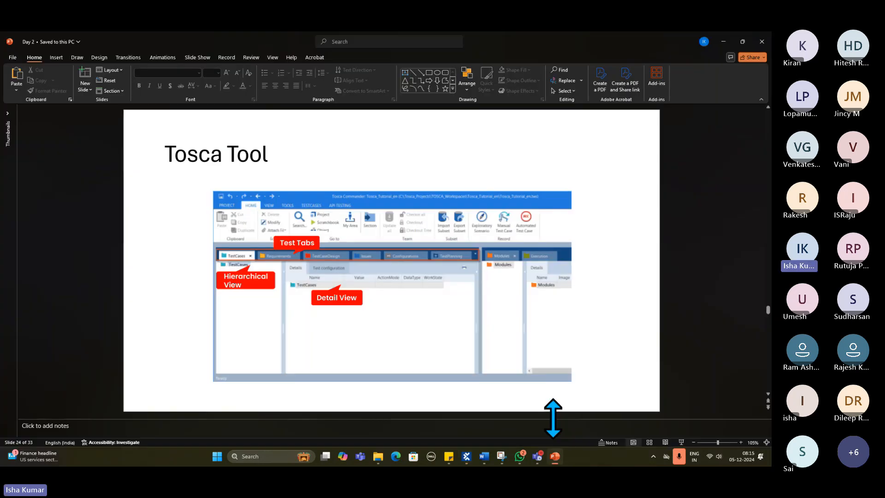
pyautogui.press('pagedown')
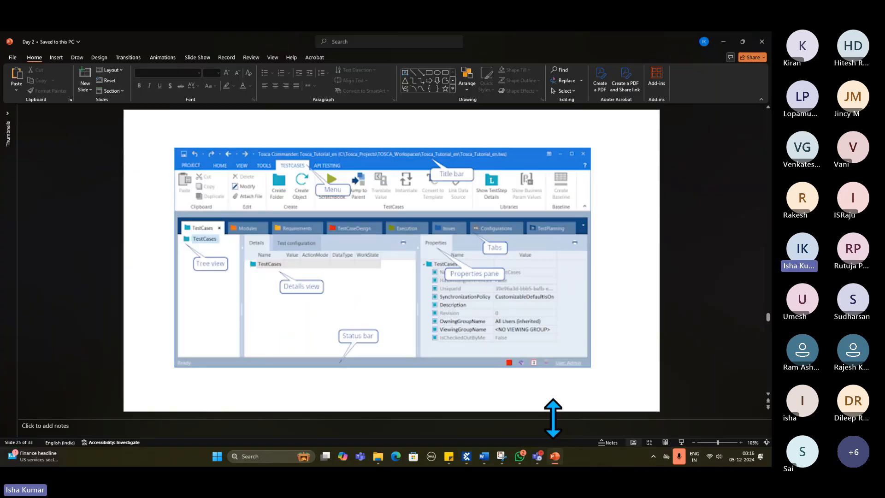
pyautogui.press('pagedown')
pyautogui.press('pagedown')
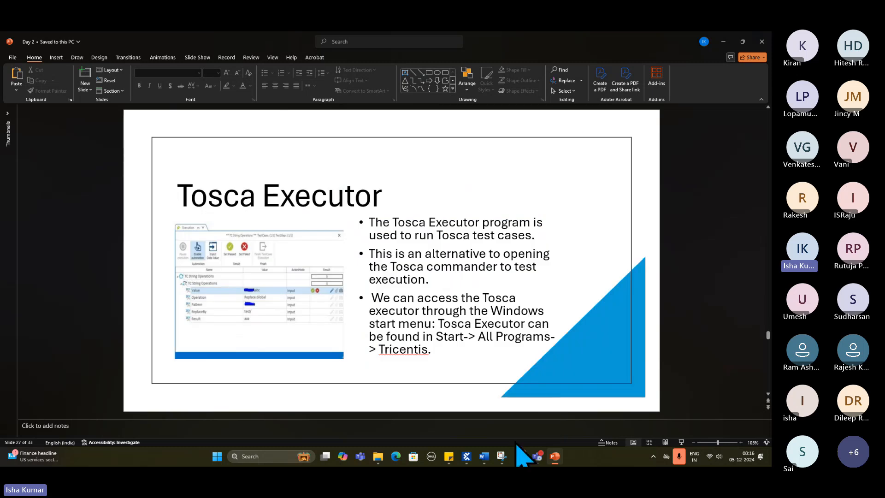
# - Switch back to Tosca Commander, rerun Complete registration and Logout & Close together in ScratchBook, and close the results
pyautogui.click(466, 456)
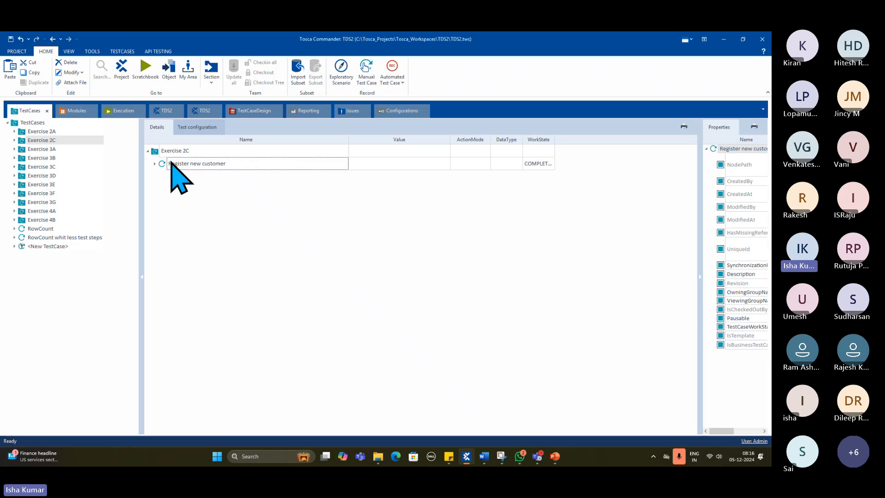
pyautogui.click(155, 164)
pyautogui.click(171, 179)
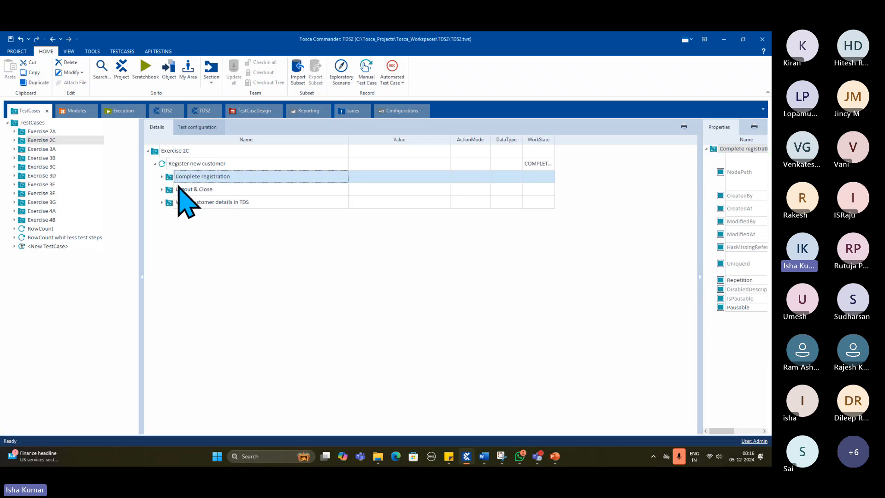
pyautogui.keyDown('shift'); pyautogui.click(182, 190); pyautogui.keyUp('shift')
pyautogui.rightClick(182, 191)
pyautogui.click(199, 199)
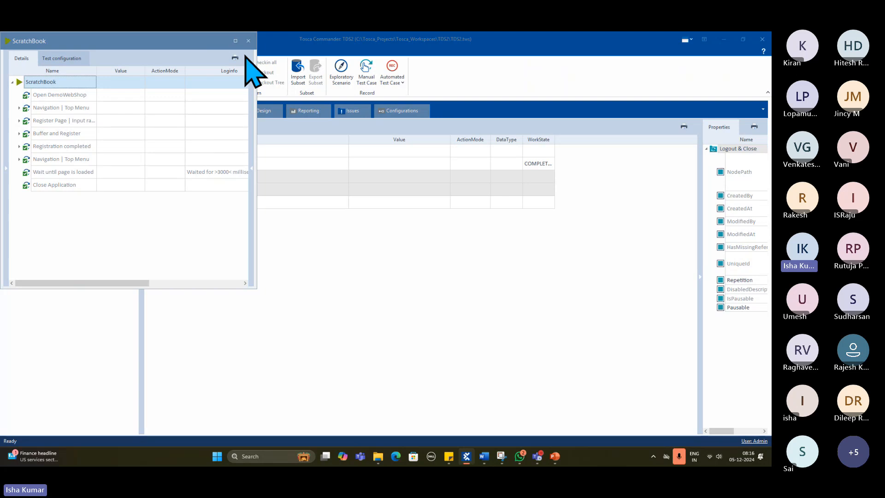
pyautogui.click(248, 41)
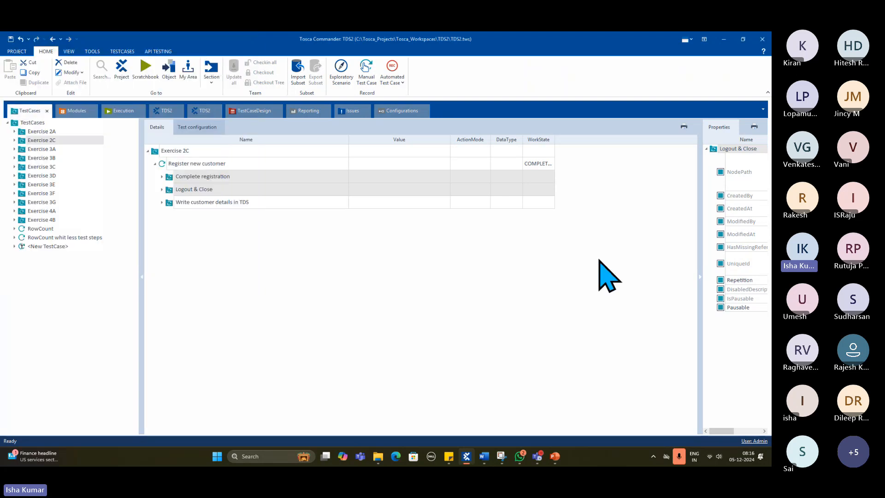
# - Return to the Day 2 presentation in PowerPoint and advance from Tosca Executor to the Tosca Wizard slide
pyautogui.moveTo(482, 455)
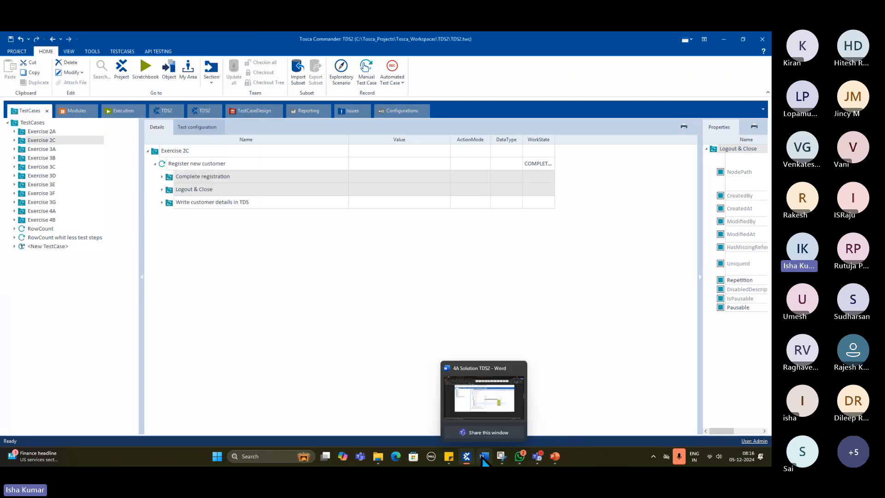
pyautogui.moveTo(555, 456)
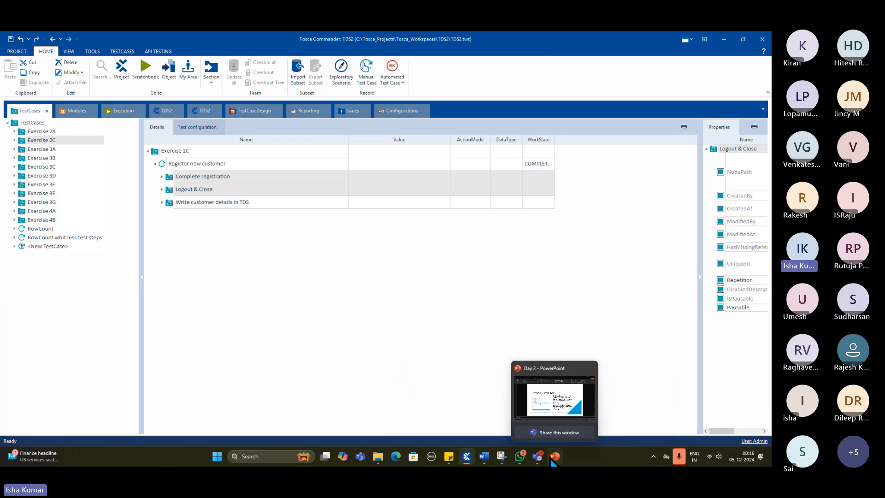
pyautogui.click(556, 392)
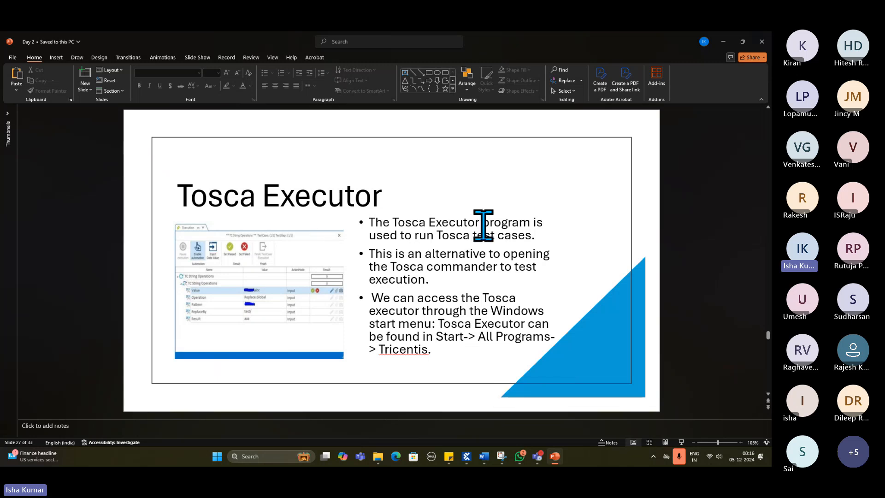
pyautogui.scroll(-1, 483, 224)
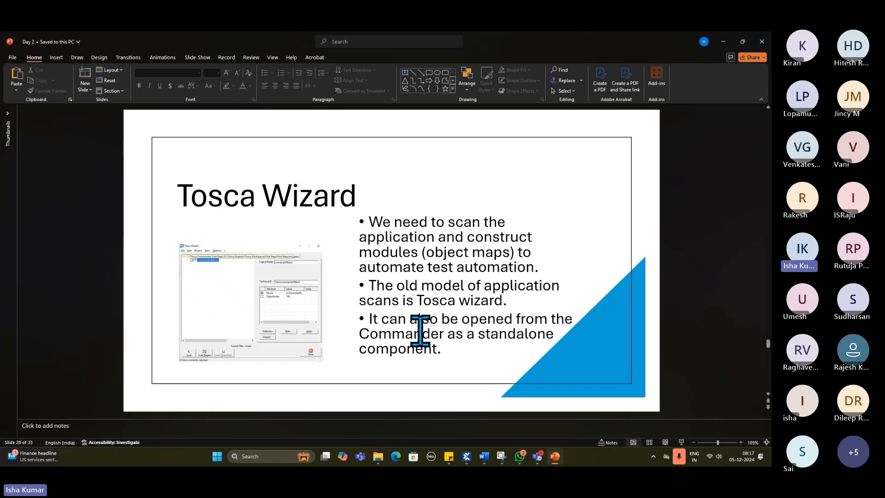
# - Open the Windows search
pyautogui.click(275, 456)
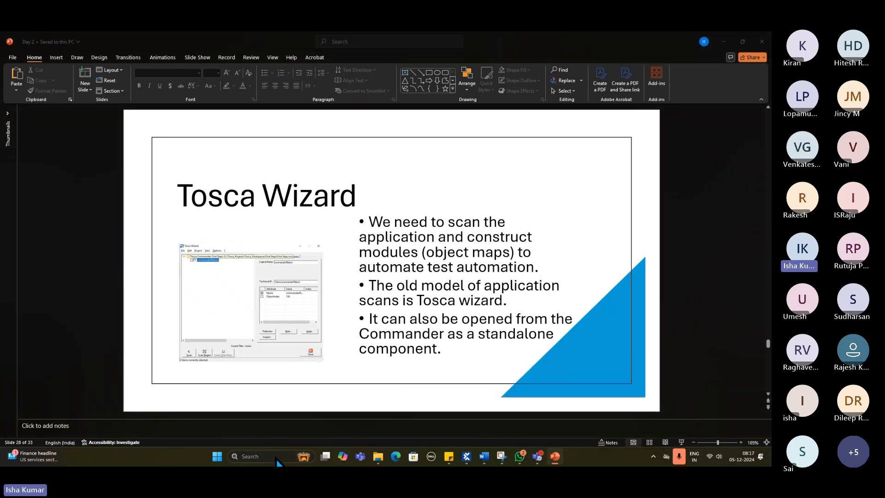
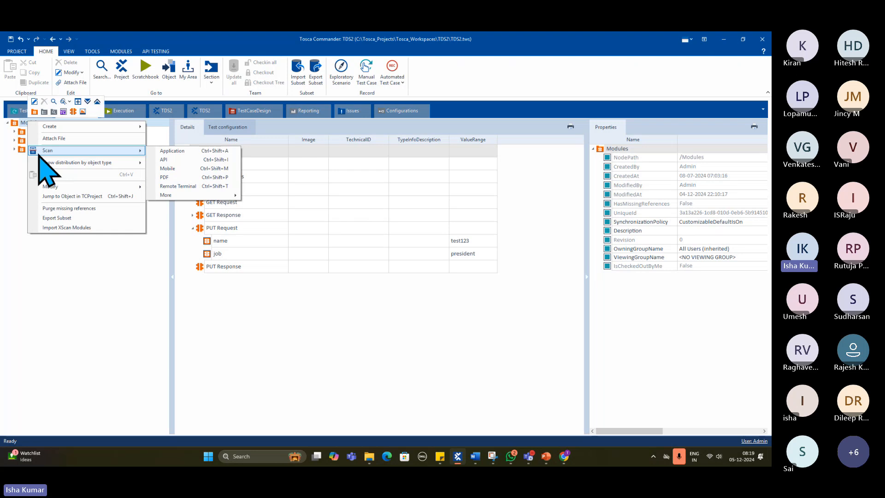
# - Scan the Demo Web Shop Register page as an application from Modules, switch XScan to Basic view, and move its window aside
pyautogui.click(173, 151)
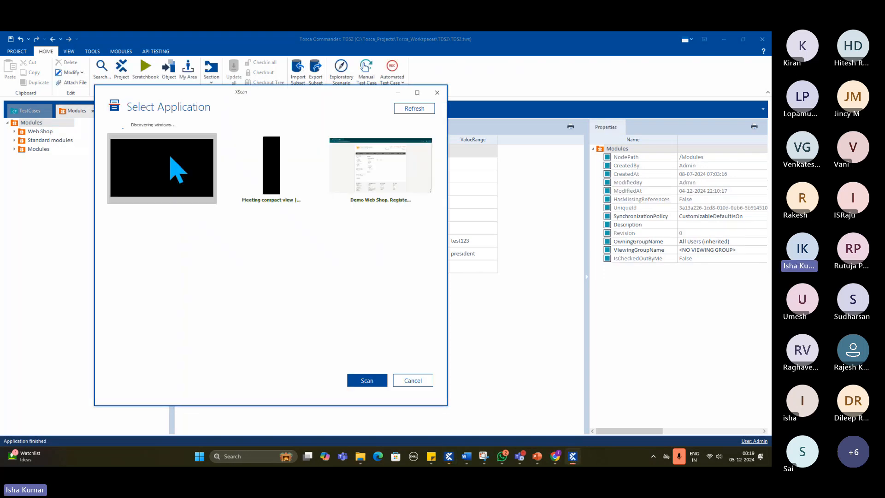
pyautogui.click(399, 194)
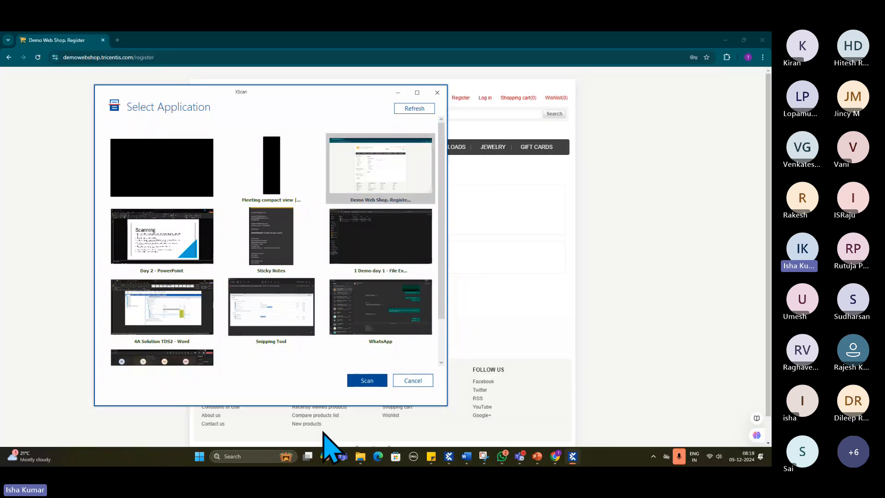
pyautogui.click(359, 382)
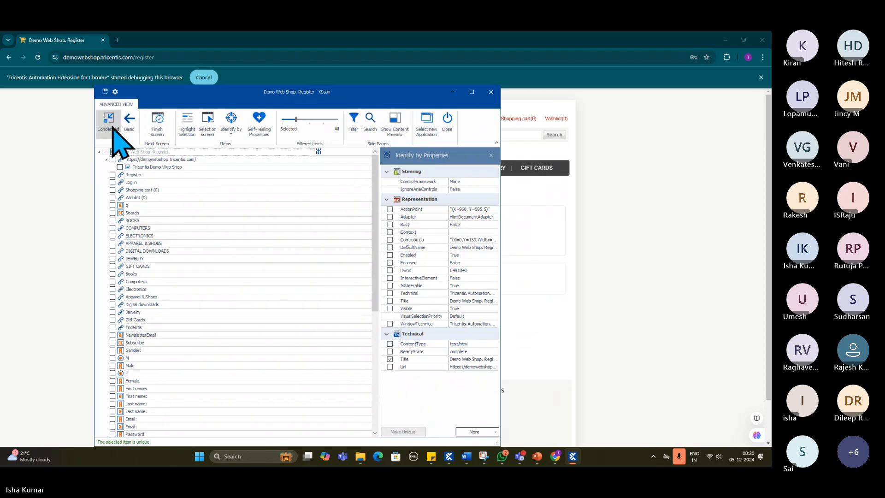
pyautogui.click(130, 124)
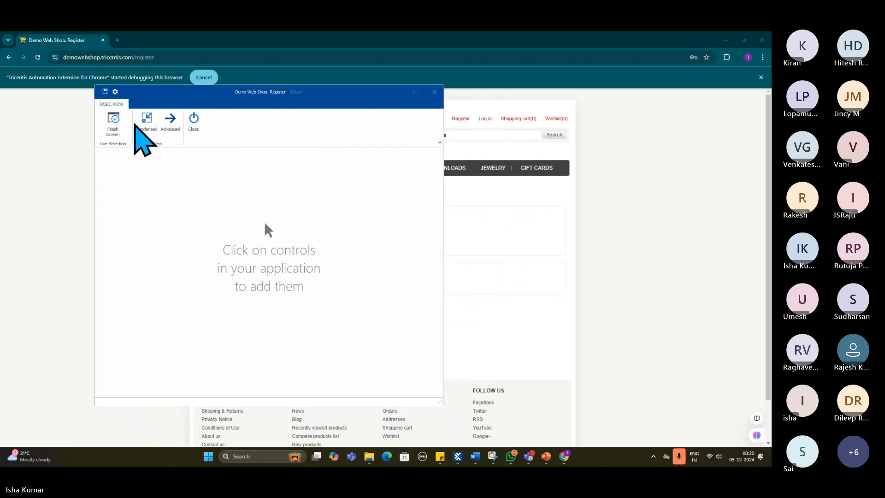
pyautogui.moveTo(210, 99); pyautogui.dragTo(149, 129)
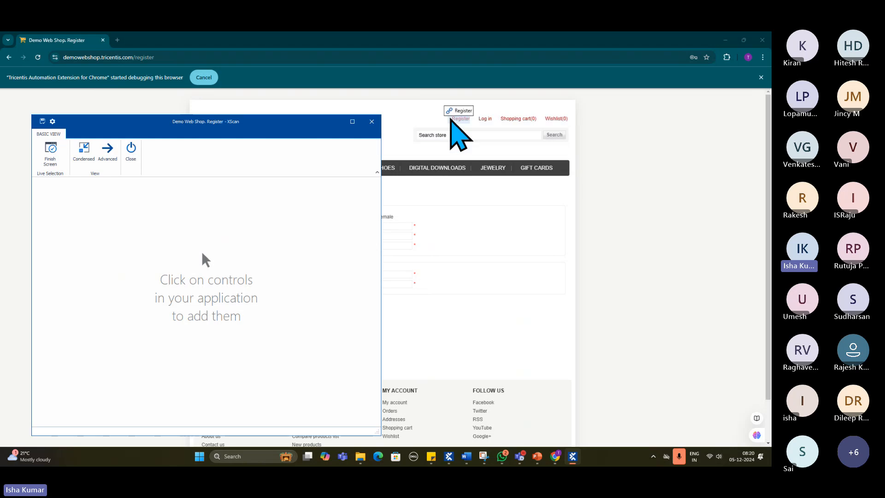
# - Add the Register, Log in, Shopping cart and Wishlist links plus the store search box and Search button to the scan
pyautogui.click(456, 119)
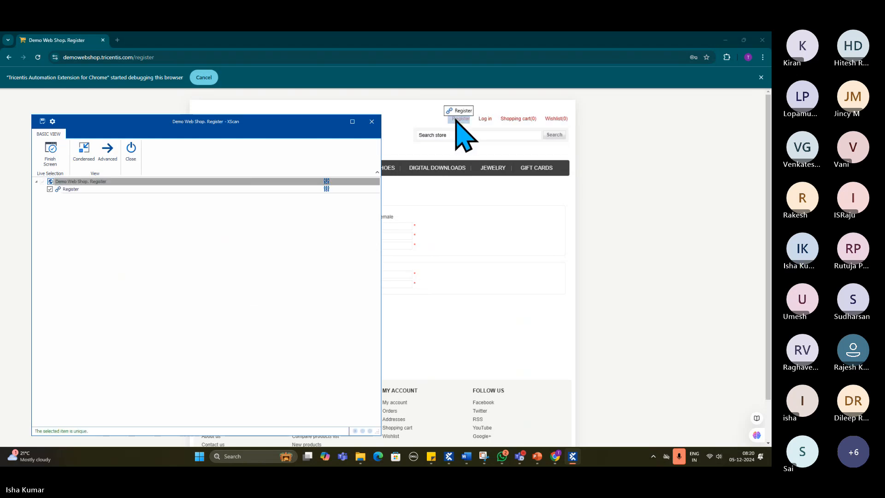
pyautogui.click(481, 118)
pyautogui.click(515, 119)
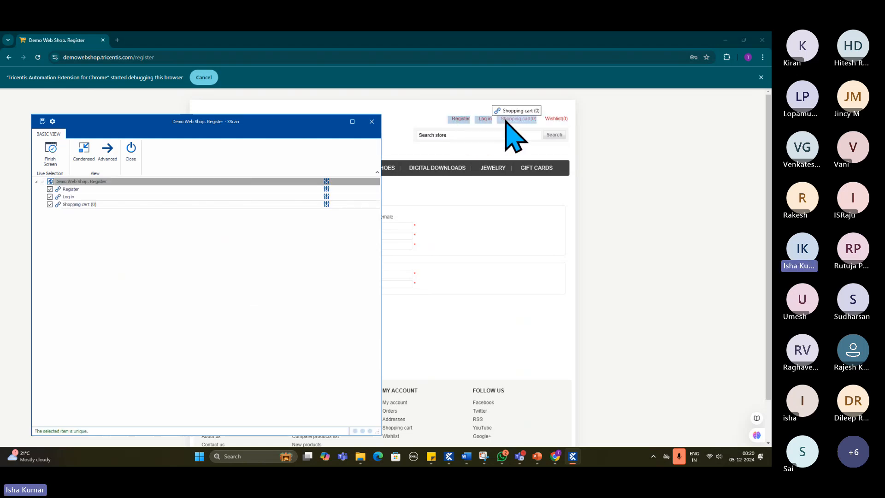
pyautogui.click(556, 119)
pyautogui.click(484, 136)
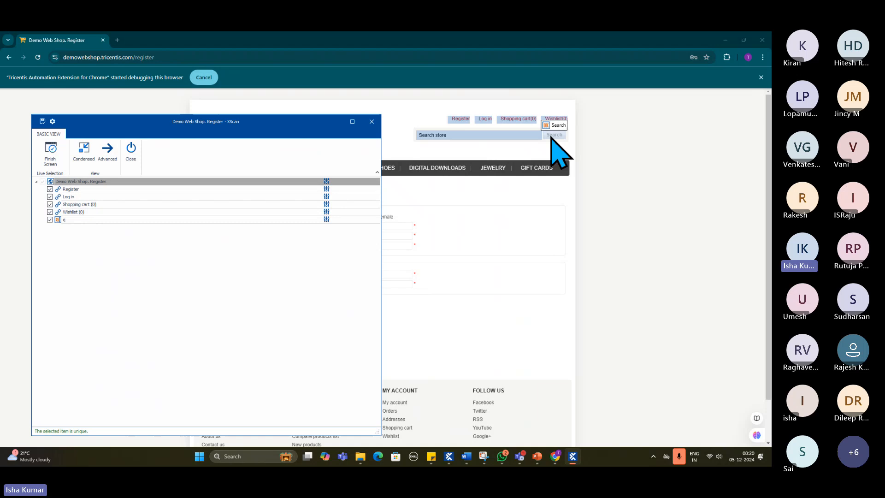
pyautogui.click(555, 134)
# - Add the First name, Last name, Email, Password and Confirm password fields of the registration form to the scan
pyautogui.click(399, 226)
pyautogui.click(396, 236)
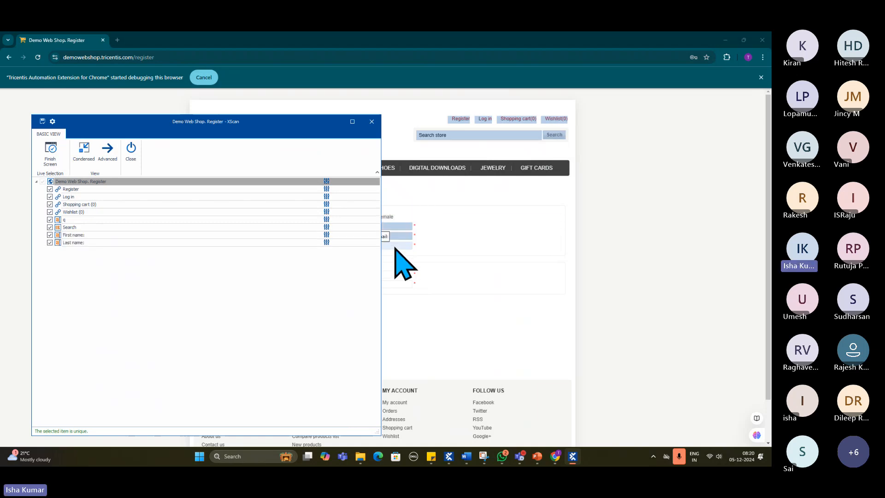
pyautogui.click(395, 247)
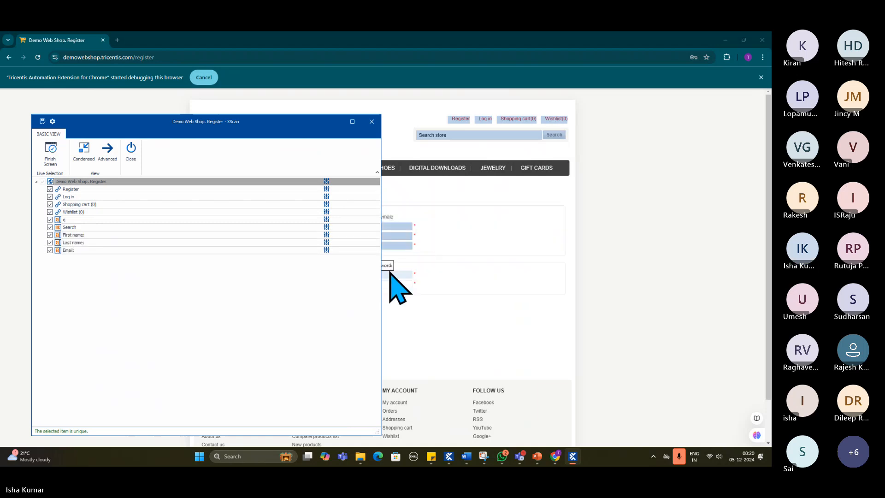
pyautogui.click(391, 274)
pyautogui.click(391, 284)
# - Add the DIGITAL DOWNLOADS, JEWELRY and GIFT CARDS category links to the scan
pyautogui.click(422, 169)
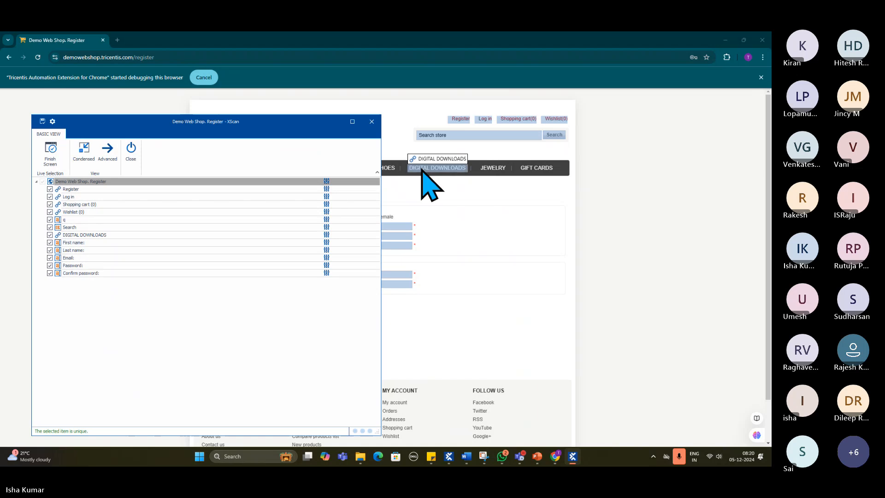
pyautogui.click(493, 169)
pyautogui.click(528, 170)
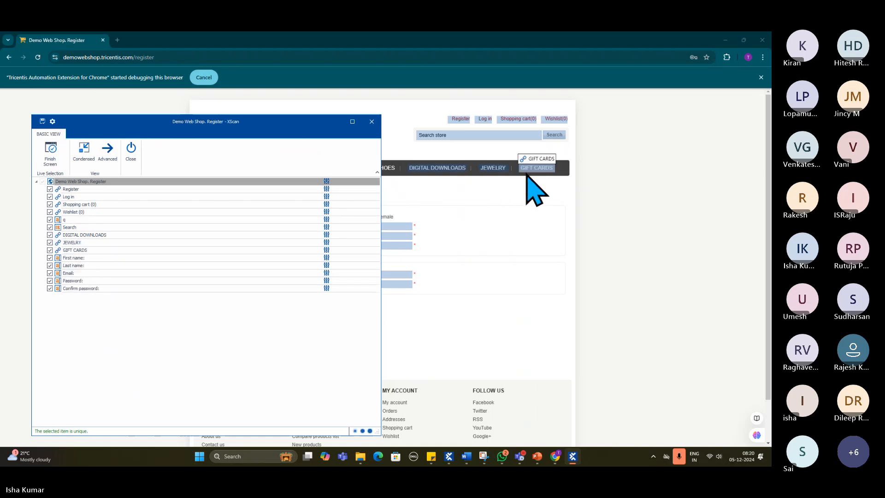
# - Maximize XScan in Advanced view, filter the list to selected items only, and widen the Identify by Properties area
pyautogui.click(353, 122)
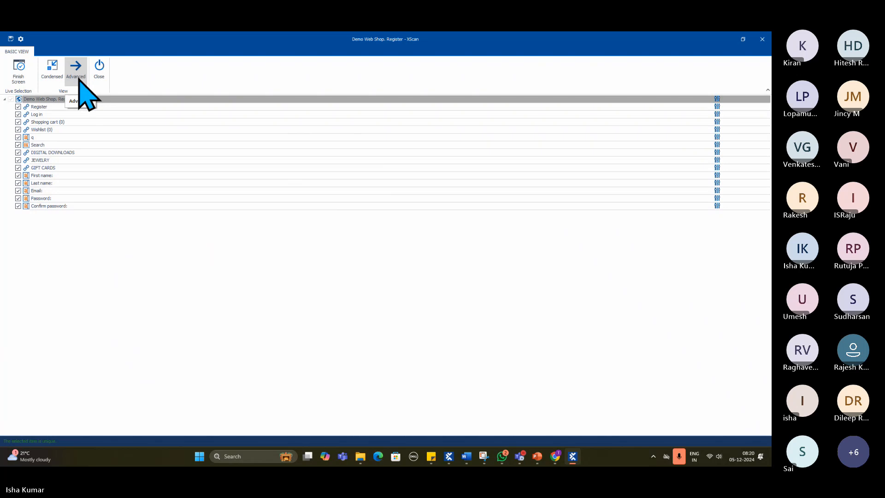
pyautogui.click(78, 78)
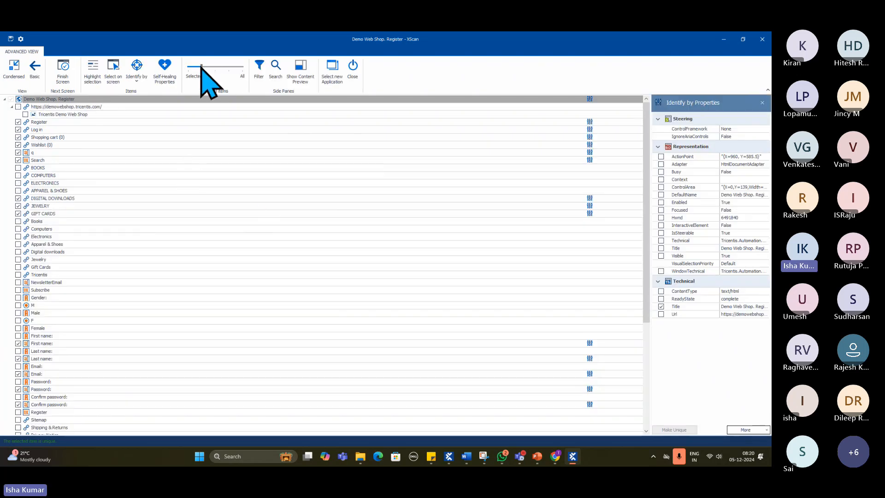
pyautogui.click(188, 67)
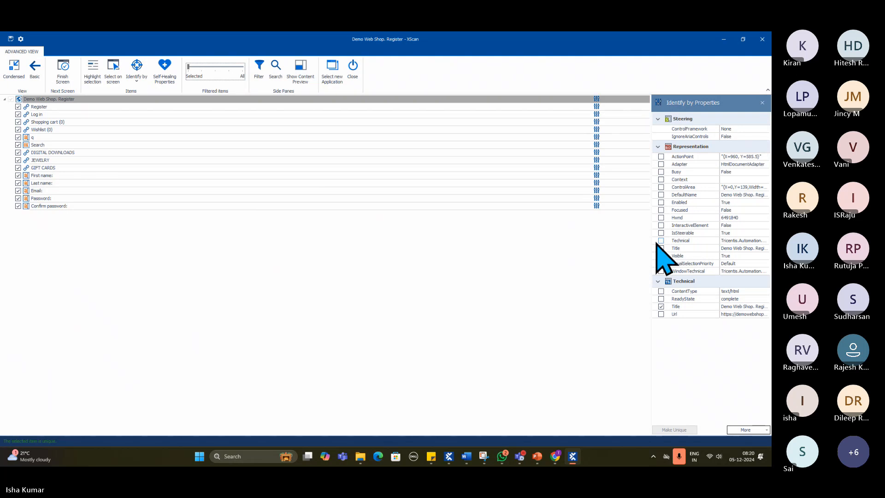
pyautogui.moveTo(652, 241); pyautogui.dragTo(437, 244)
# - Examine the Register link's identification properties, check the Demo Web Shop page in Chrome, and return to XScan
pyautogui.click(33, 107)
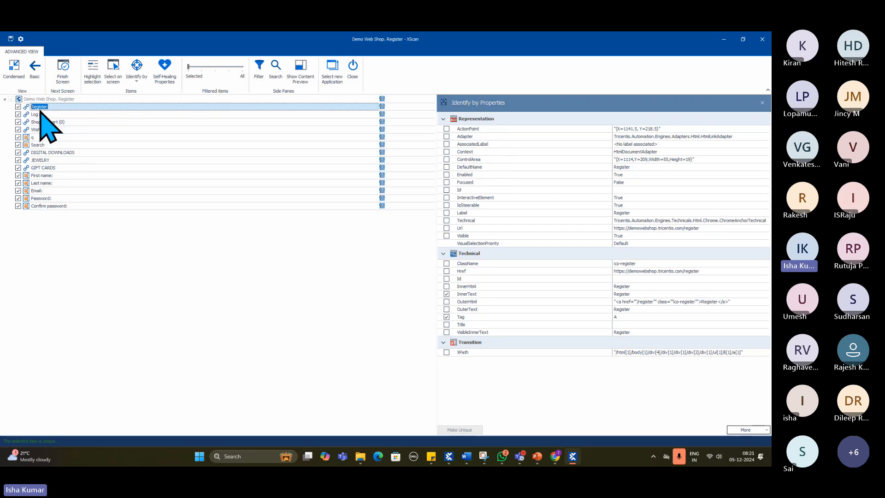
pyautogui.click(557, 456)
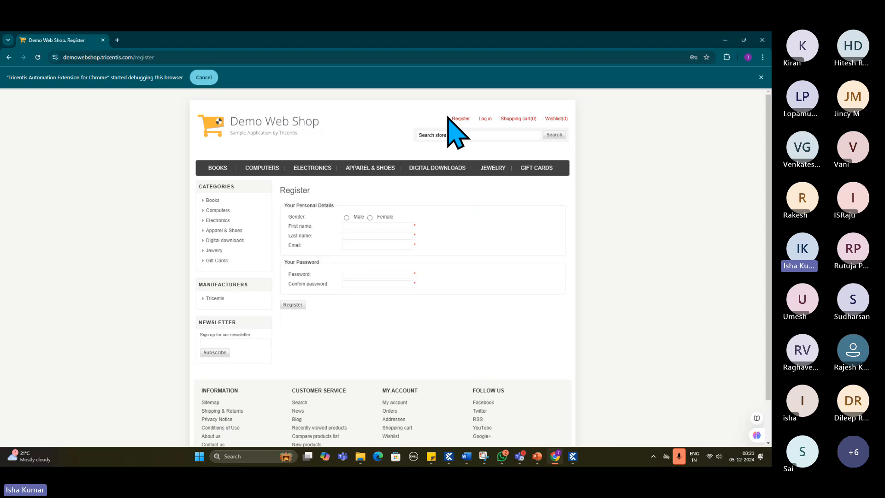
pyautogui.click(727, 41)
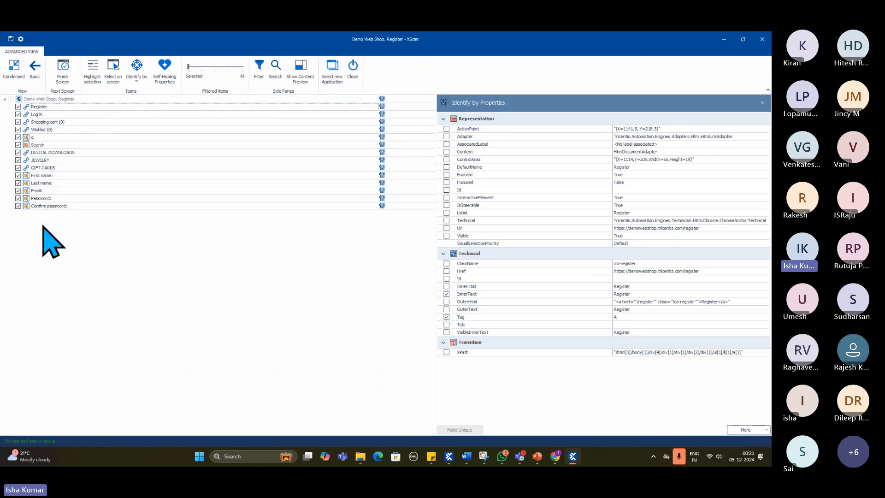
# - Review the identification properties of the Register, Log in and Shopping cart links and the q search box
pyautogui.click(45, 106)
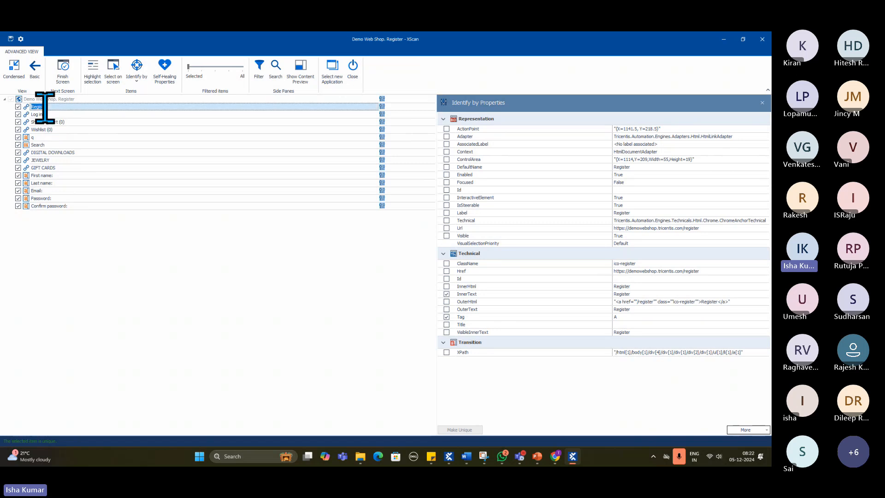
pyautogui.click(38, 114)
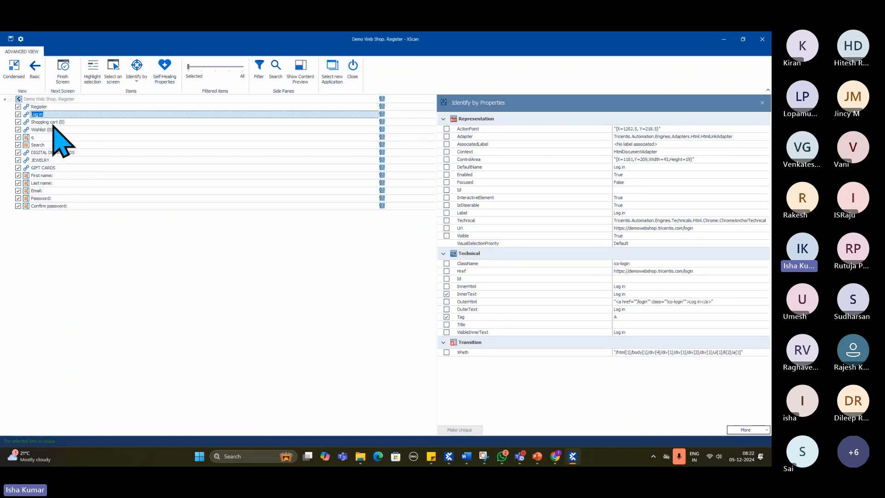
pyautogui.click(64, 122)
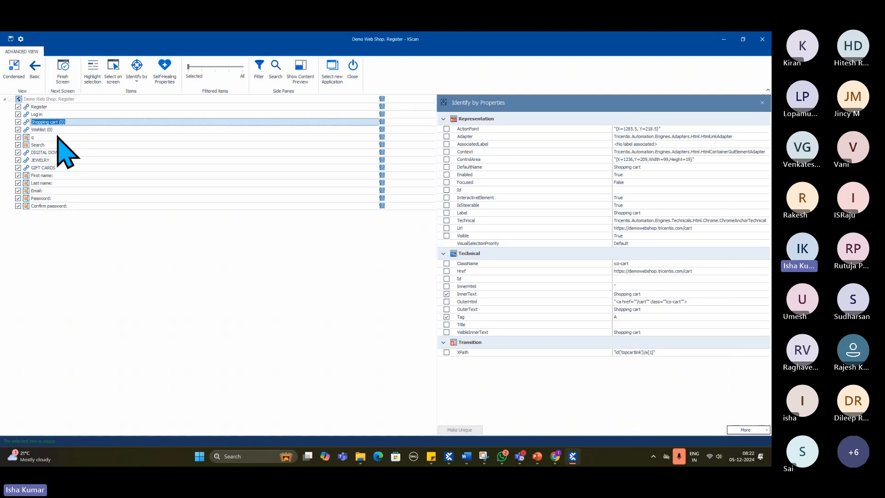
pyautogui.click(58, 137)
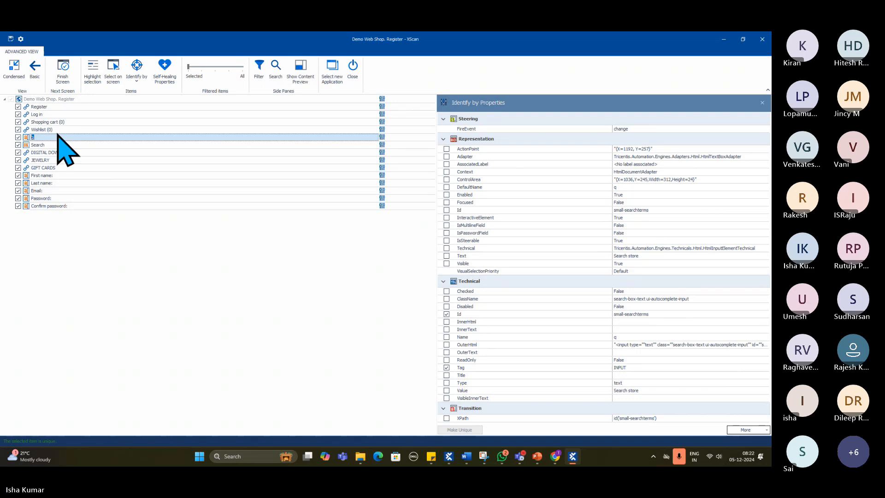
# - Inspect the full InnerText value of the Register link and close it without editing
pyautogui.click(50, 107)
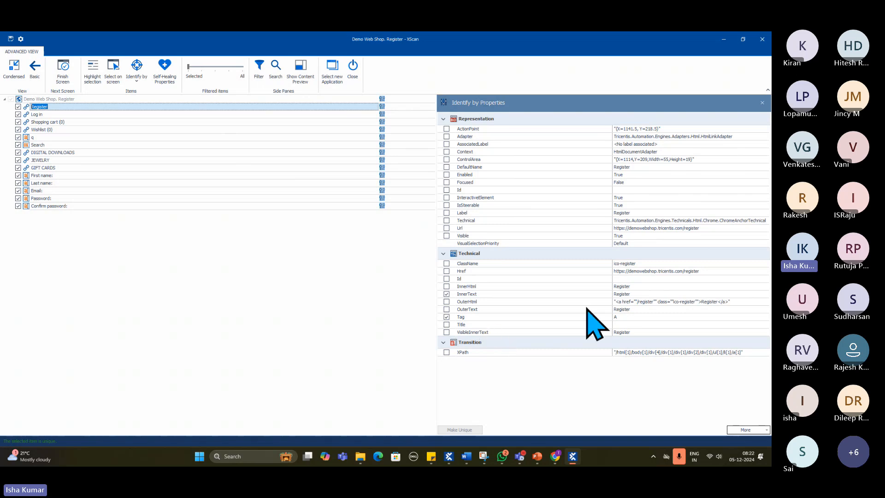
pyautogui.click(629, 295)
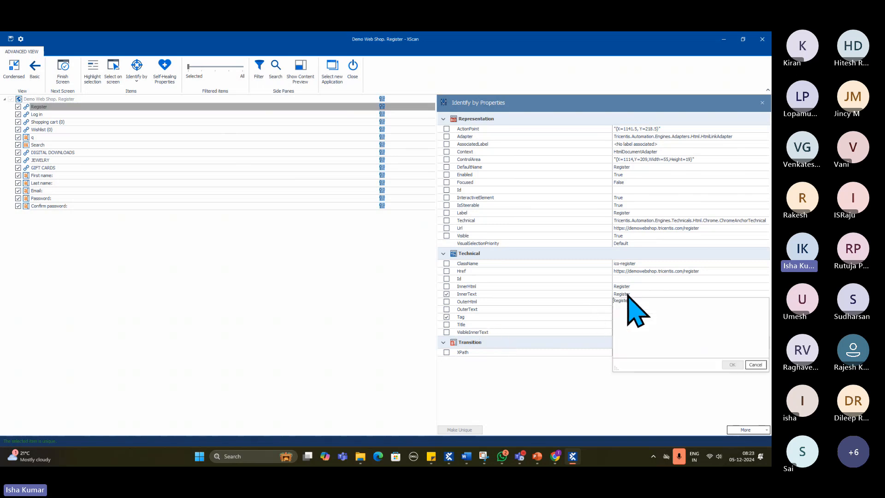
pyautogui.click(547, 382)
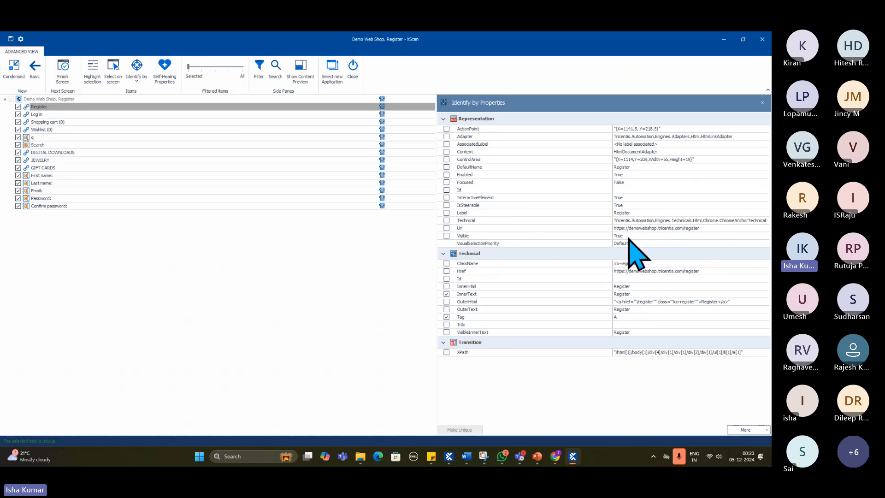
# - Compare the Register link's properties in XScan with the Demo Web Shop registration page by switching repeatedly between XScan and Chrome
pyautogui.click(557, 456)
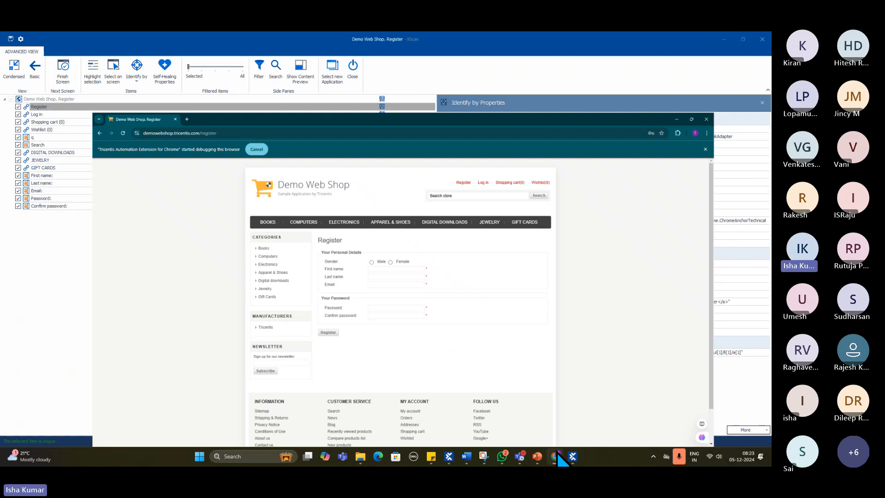
pyautogui.click(556, 456)
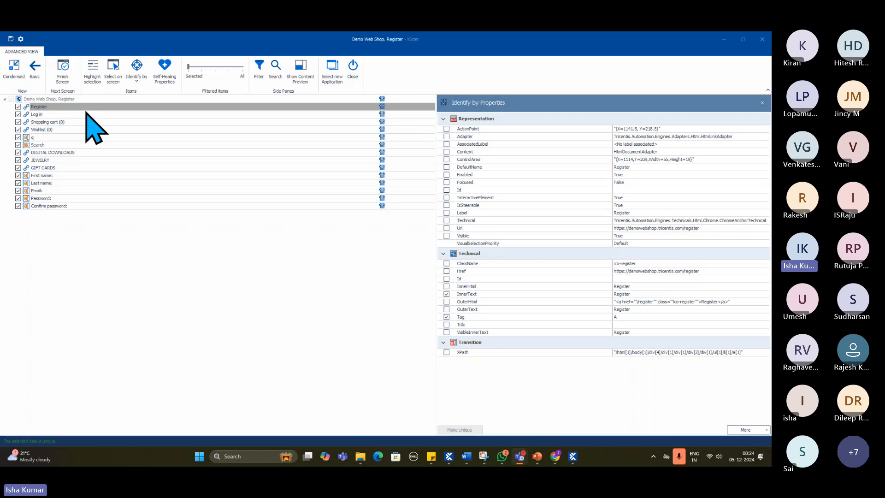
pyautogui.click(466, 207)
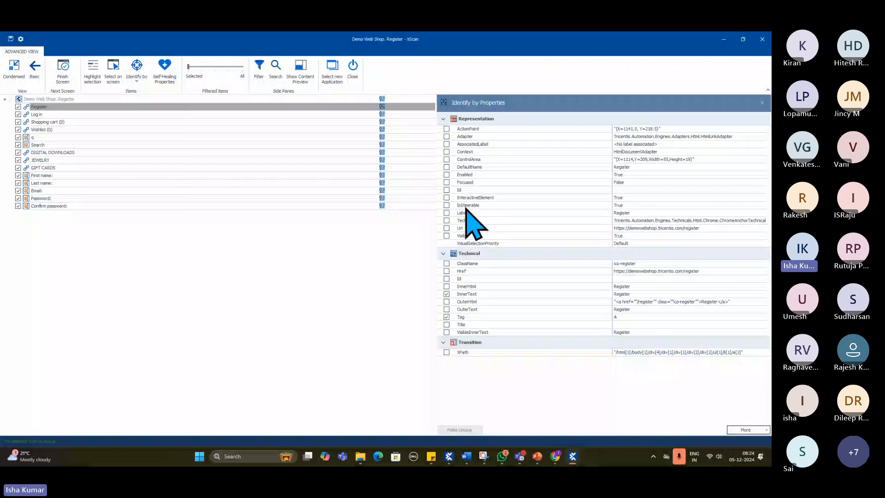
pyautogui.click(553, 454)
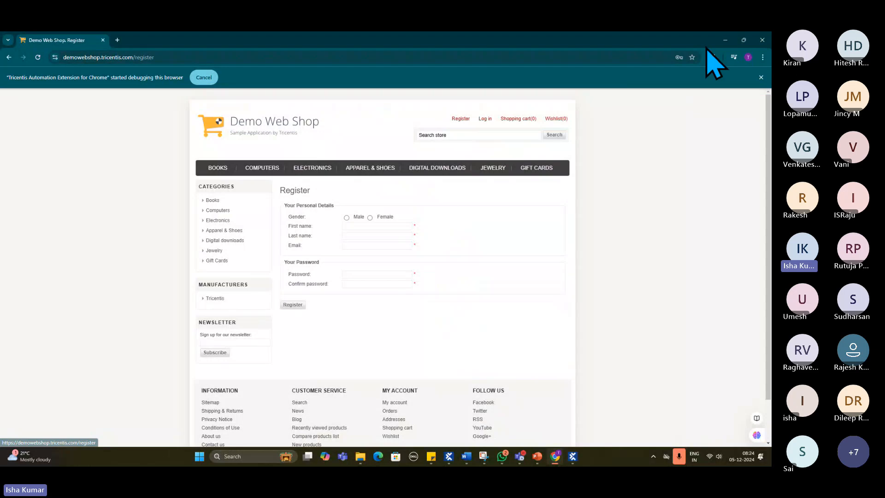
pyautogui.click(724, 40)
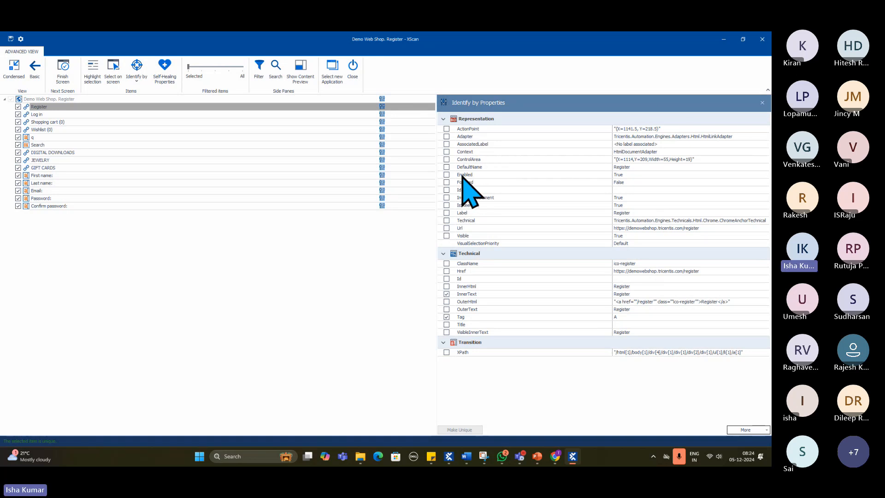
pyautogui.click(562, 460)
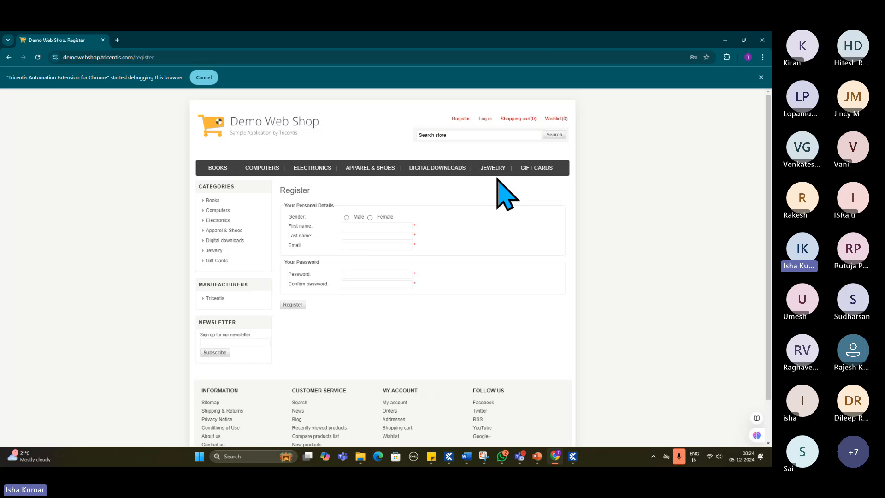
pyautogui.click(725, 40)
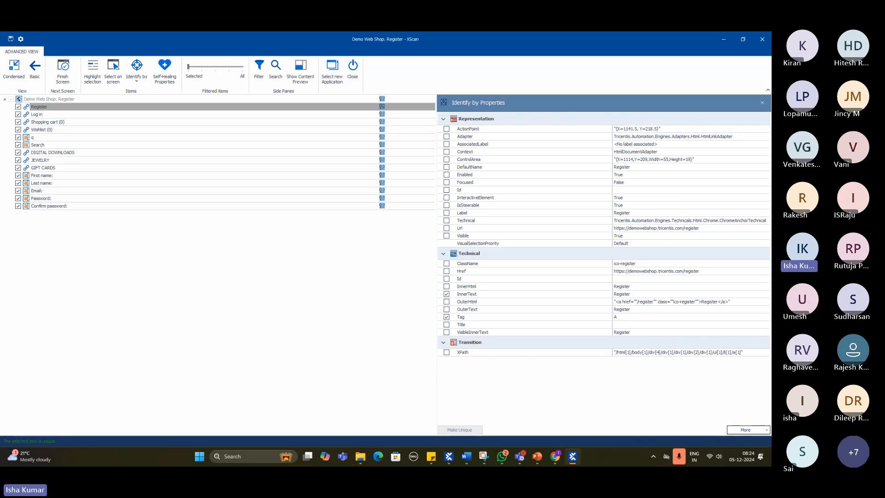
pyautogui.click(555, 456)
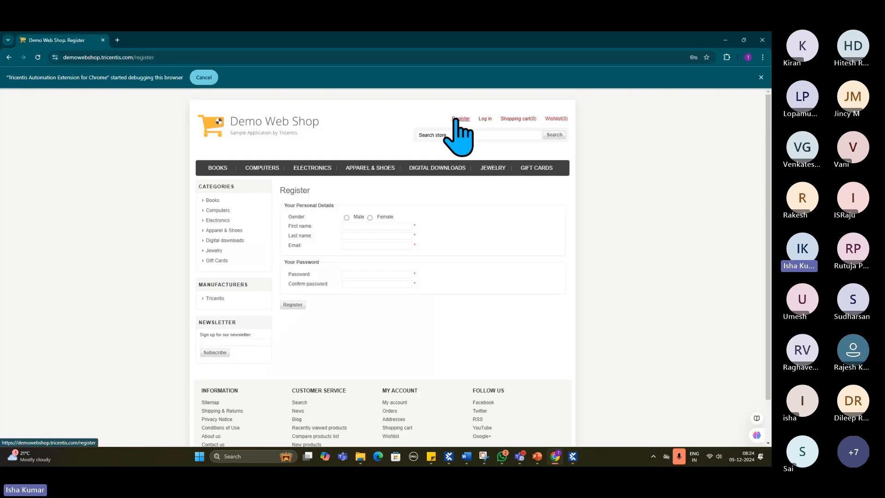
pyautogui.click(725, 40)
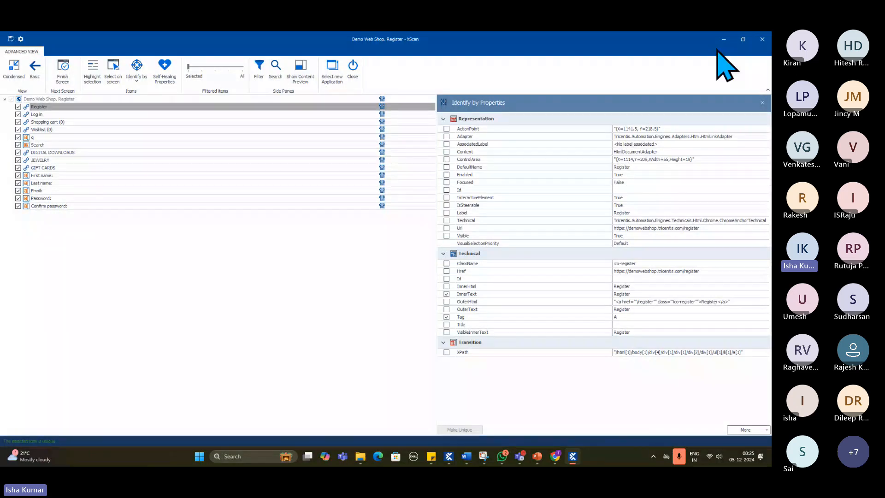
pyautogui.click(555, 456)
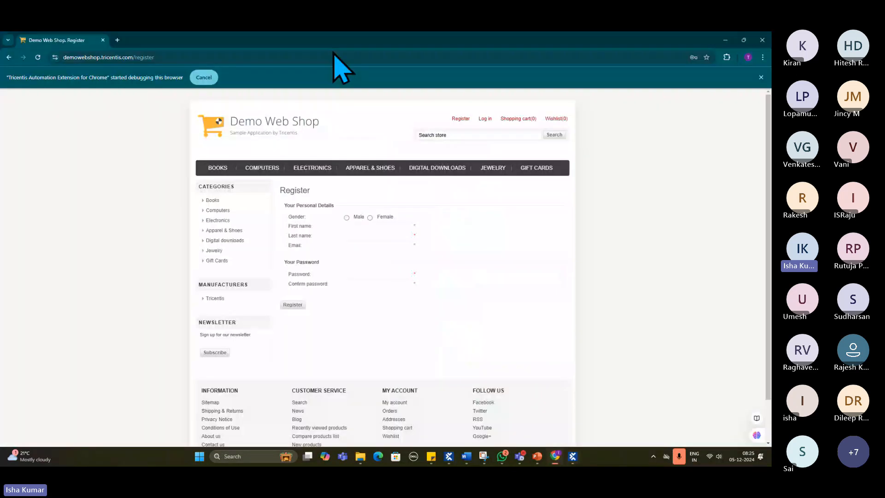
# - Return to XScan and review the identification properties of the Log in and JEWELRY links and the Search button
pyautogui.click(725, 40)
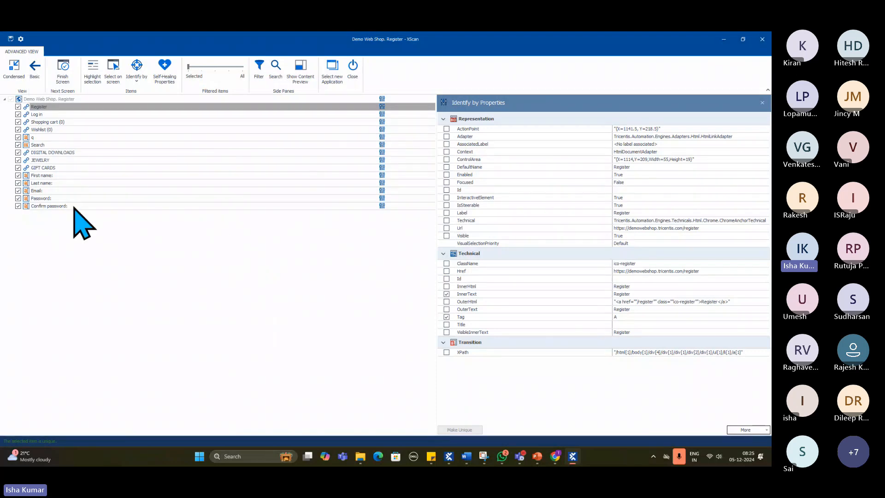
pyautogui.click(59, 129)
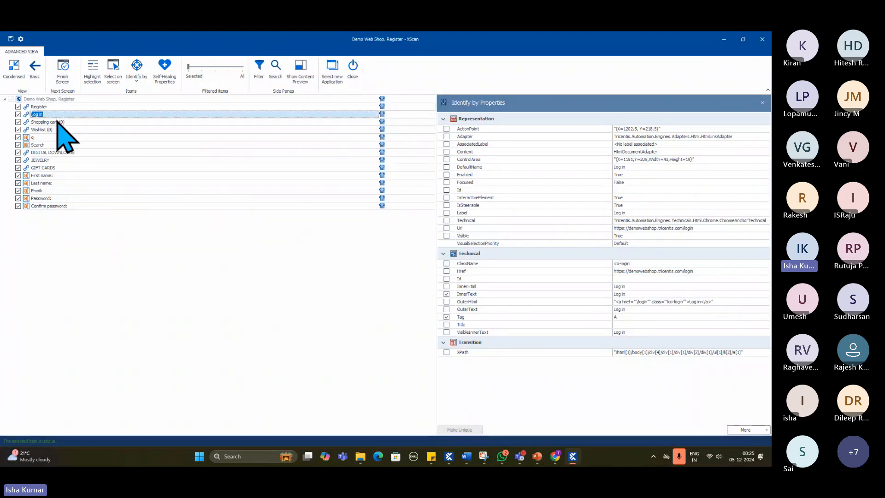
pyautogui.click(56, 130)
pyautogui.click(57, 139)
pyautogui.click(56, 145)
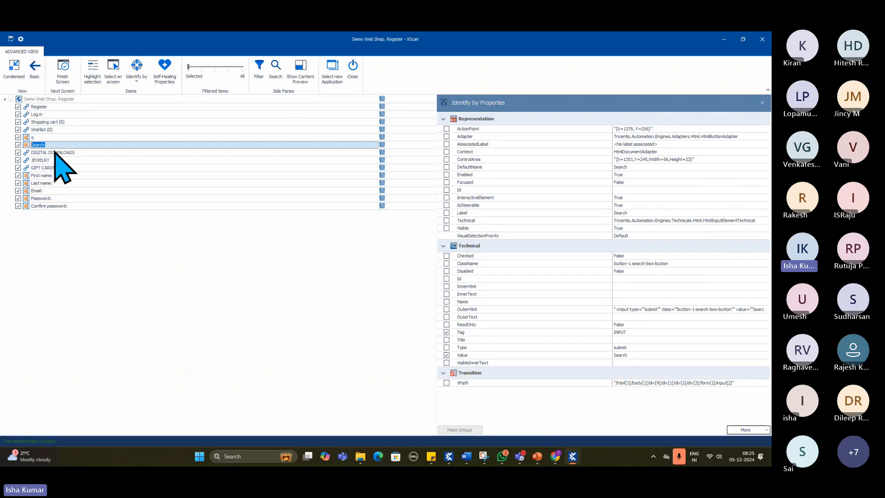
pyautogui.click(52, 160)
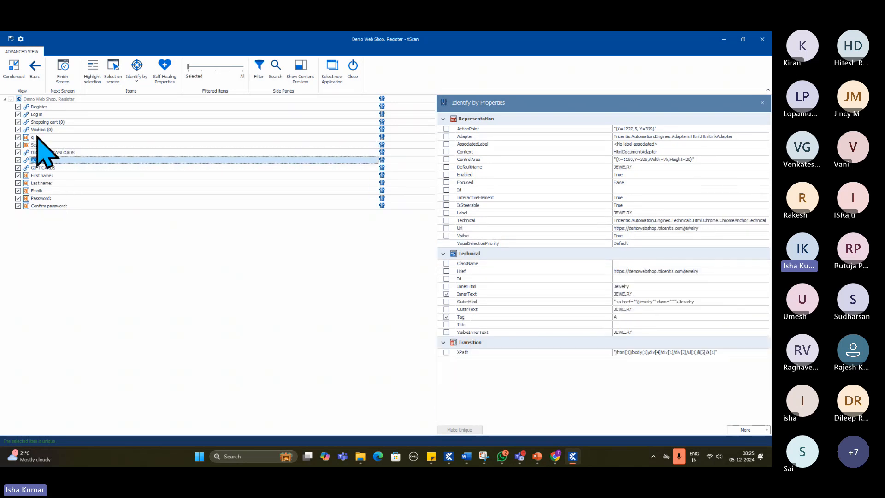
# - Save the scanned controls as a module, close XScan and select the Demo Web Shop. Register module in Tosca Commander
pyautogui.click(11, 39)
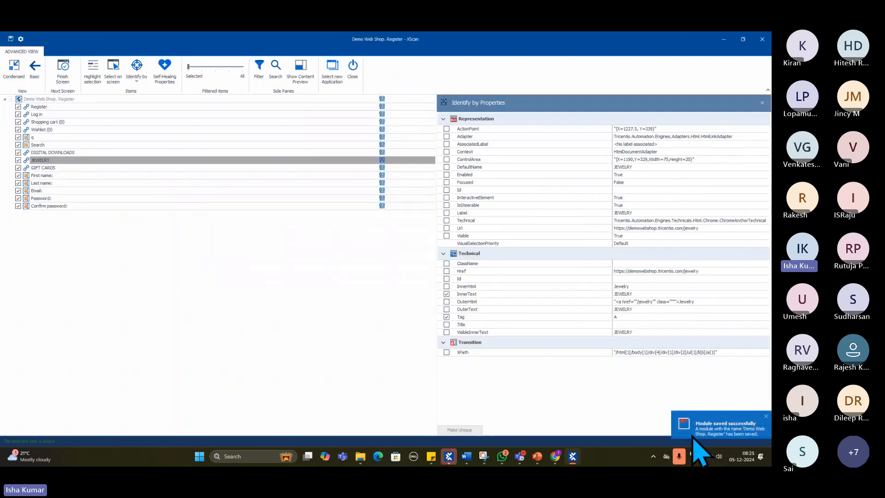
pyautogui.click(759, 44)
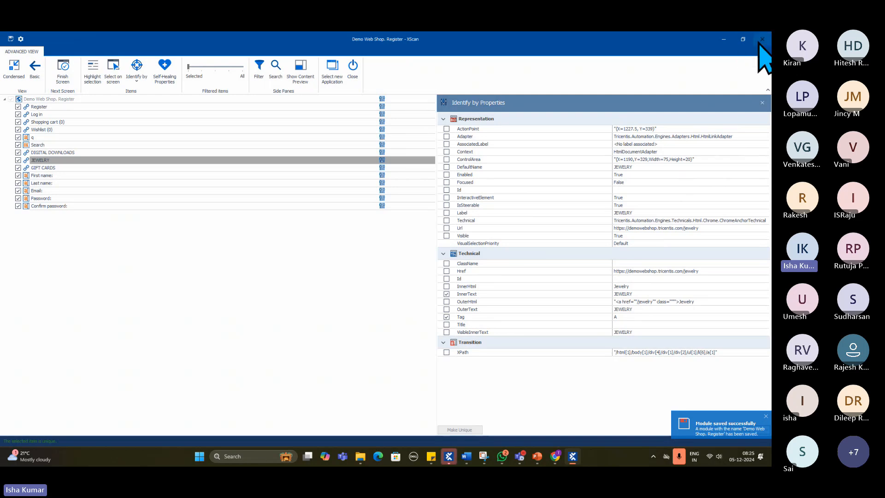
pyautogui.click(74, 158)
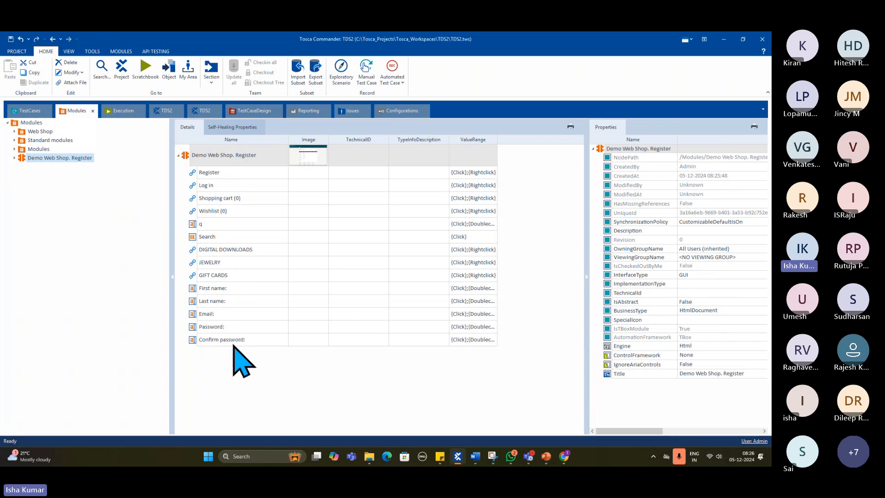
pyautogui.click(33, 158)
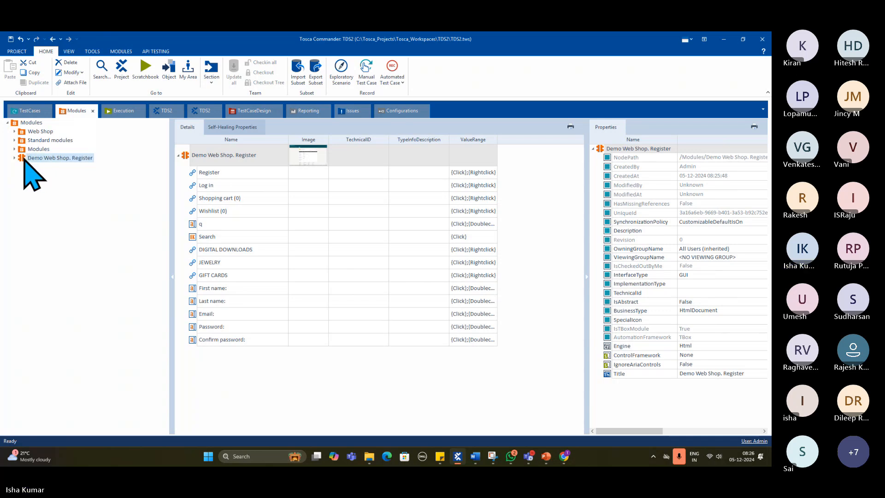
# - Add the Demo Web Shop. Register module to the existing <New TestCase> and set its Register link's value to {Click}
pyautogui.moveTo(26, 157); pyautogui.dragTo(45, 246)
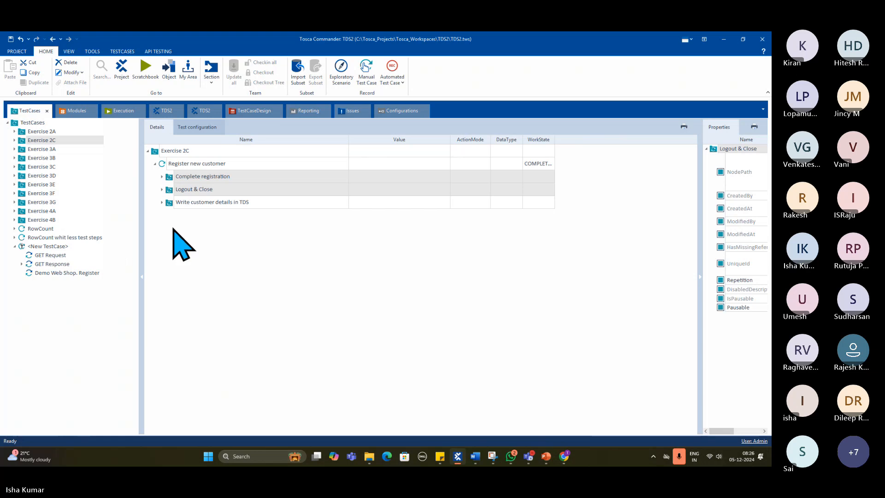
pyautogui.click(67, 273)
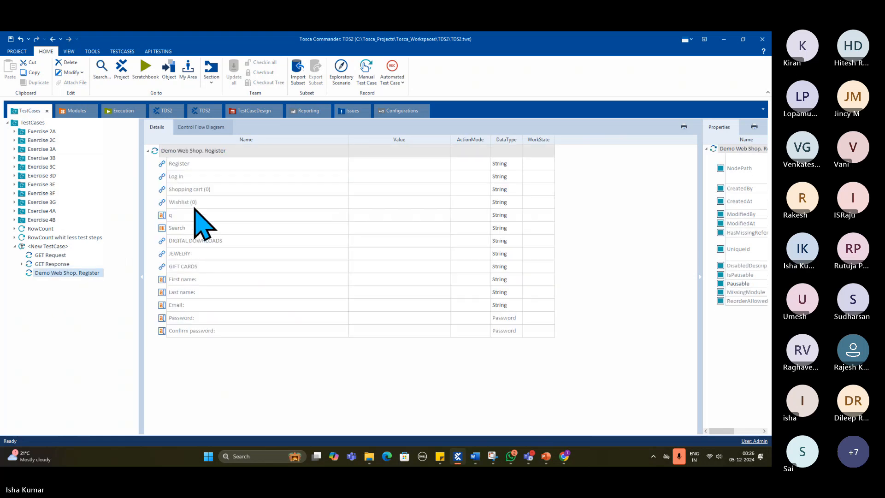
pyautogui.click(369, 164)
pyautogui.click(437, 163)
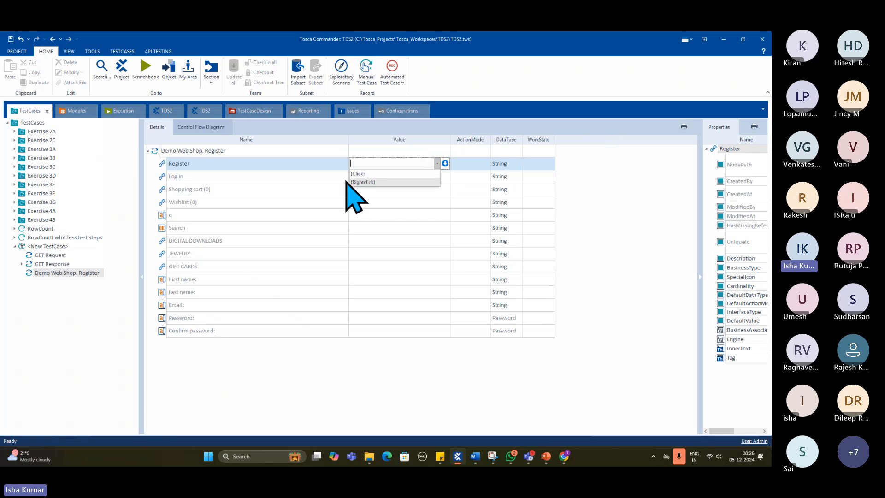
pyautogui.click(353, 175)
pyautogui.press('Return')
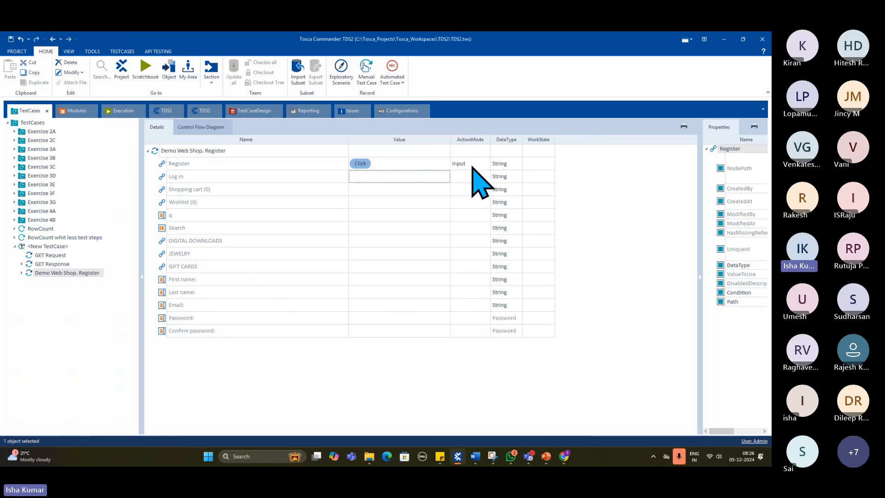
# - Try running the Demo Web Shop. Register test step in ScratchBook and close the result window
pyautogui.rightClick(184, 150)
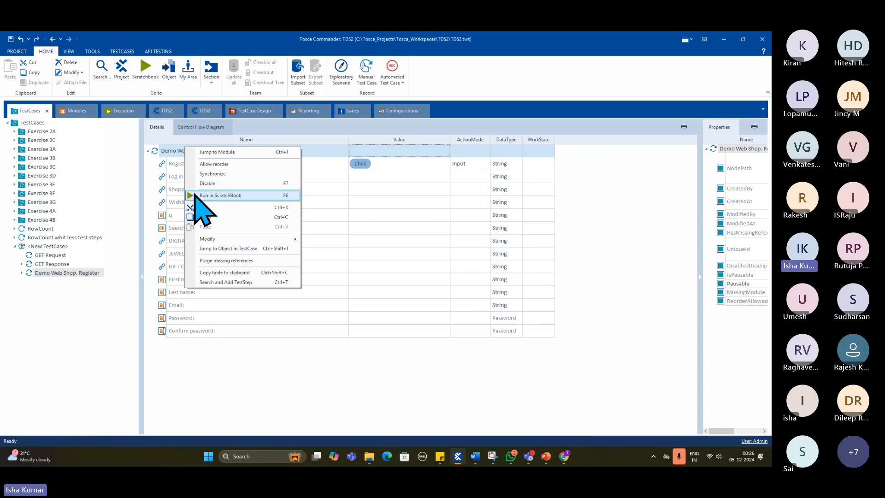
pyautogui.click(198, 195)
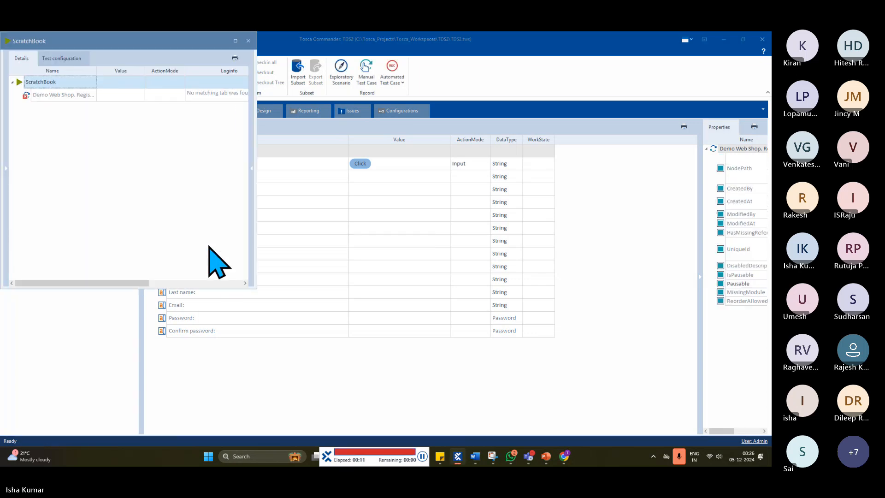
pyautogui.click(248, 41)
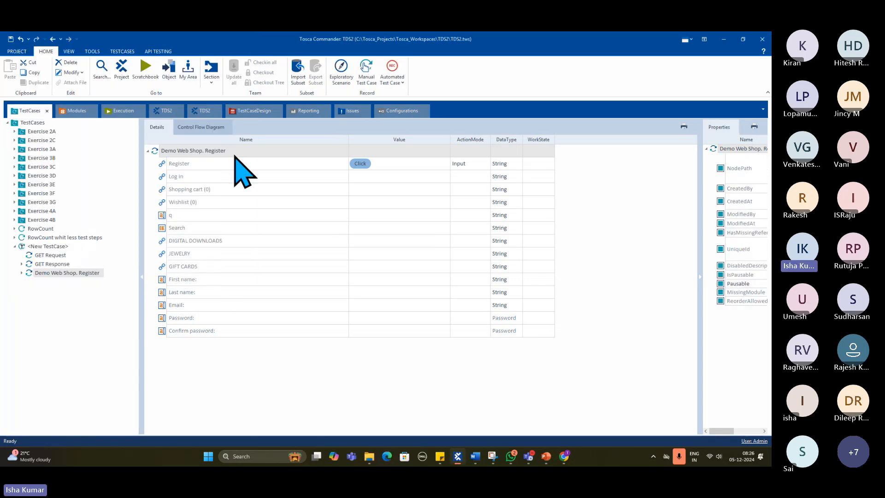
# - Delete the Demo Web Shop. Register test step from <New TestCase>
pyautogui.click(56, 247)
pyautogui.click(54, 273)
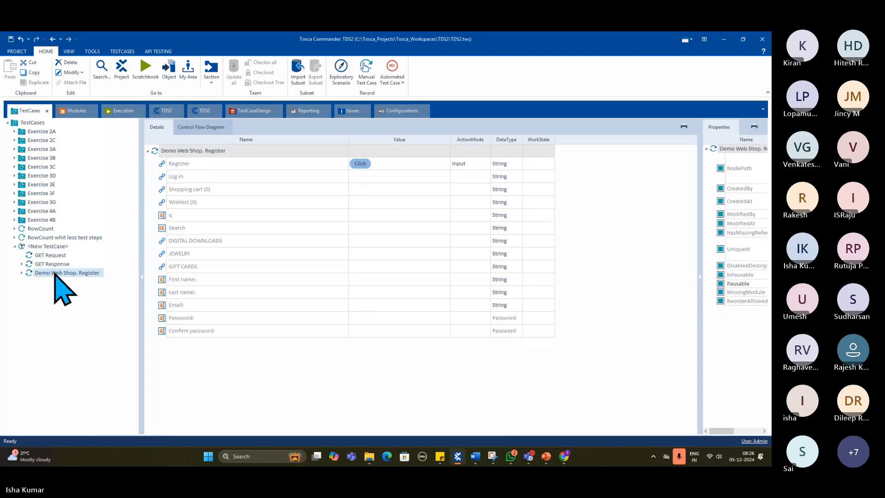
pyautogui.press('Delete')
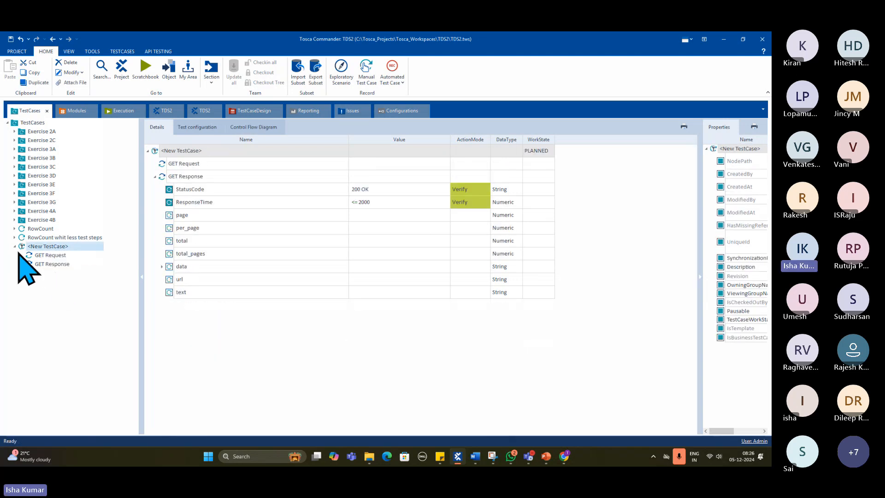
# - Create a separate test case from the Demo Web Shop. Register module and set its Browser test configuration parameter to Chrome
pyautogui.click(79, 112)
pyautogui.moveTo(43, 158); pyautogui.dragTo(63, 266)
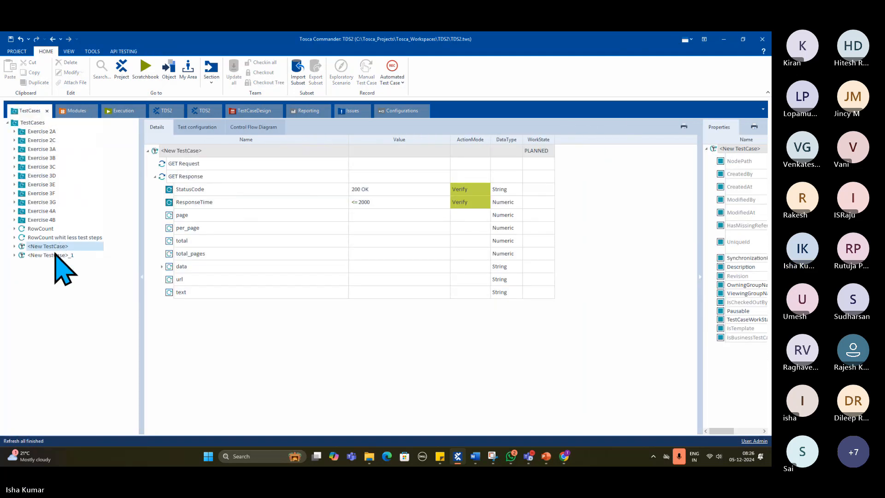
pyautogui.click(207, 128)
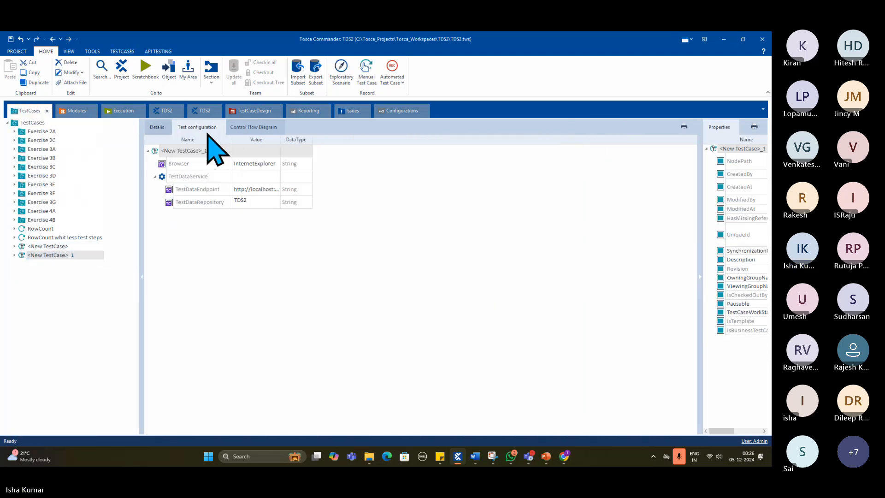
pyautogui.click(277, 163)
pyautogui.click(278, 163)
pyautogui.click(266, 174)
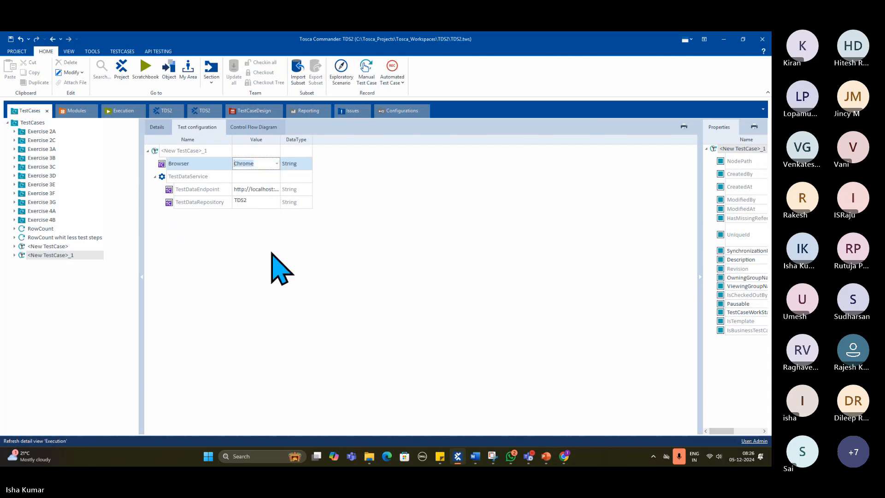
# - Set the Register link's value to {Click} in the Demo Web Shop. Register step of <New TestCase>_1
pyautogui.click(157, 128)
pyautogui.click(155, 164)
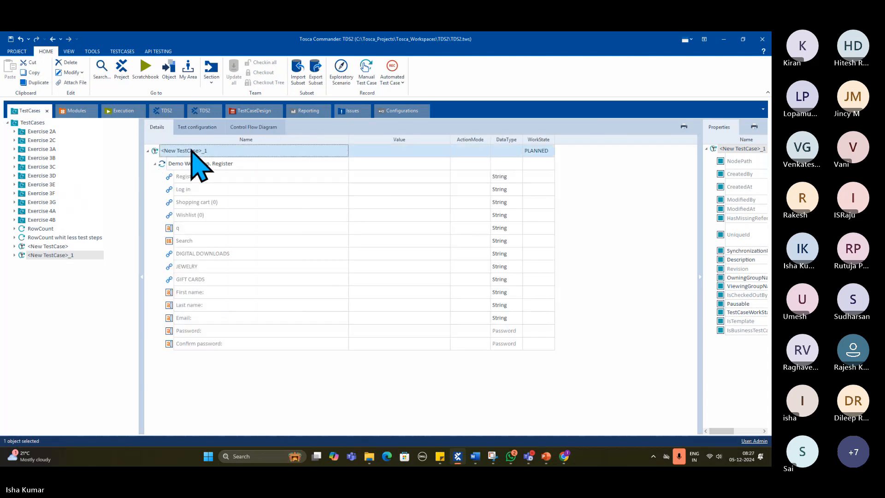
pyautogui.rightClick(191, 151)
pyautogui.click(369, 177)
pyautogui.click(427, 177)
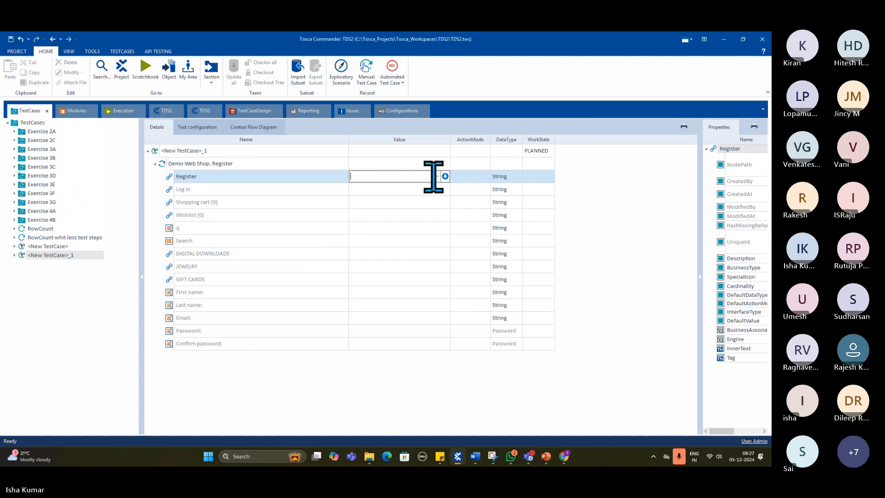
pyautogui.click(419, 187)
pyautogui.press('Return')
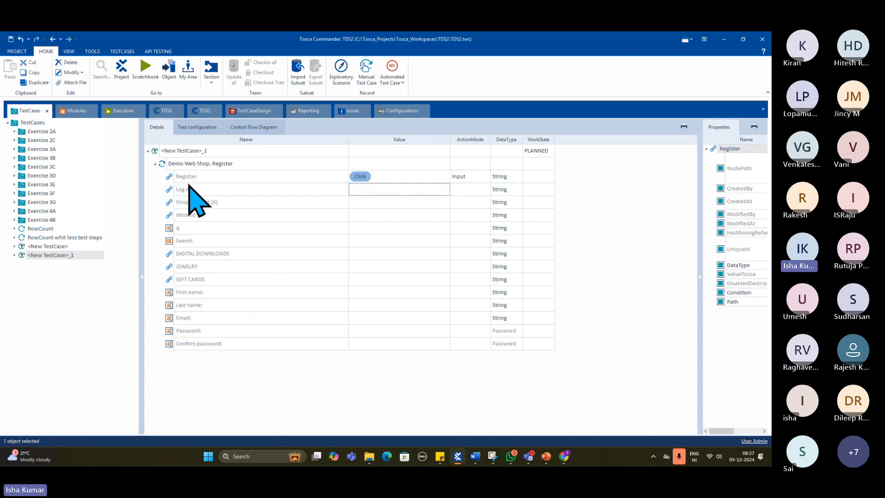
# - Run the Demo Web Shop. Register step of <New TestCase>_1 in ScratchBook, close the result window and collapse the step
pyautogui.rightClick(176, 164)
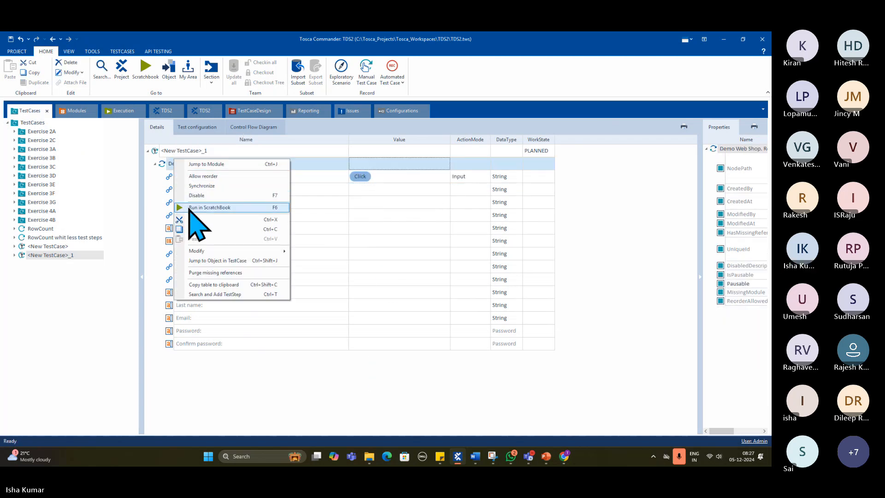
pyautogui.click(196, 206)
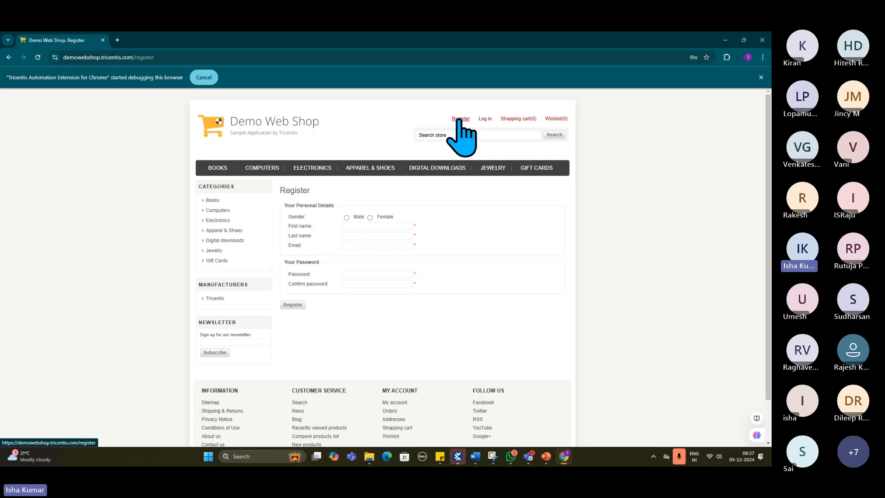
pyautogui.click(465, 459)
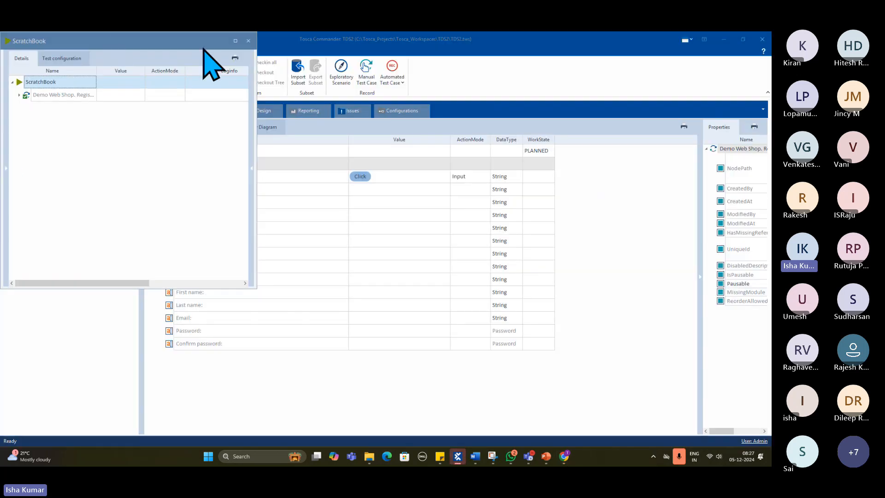
pyautogui.click(249, 41)
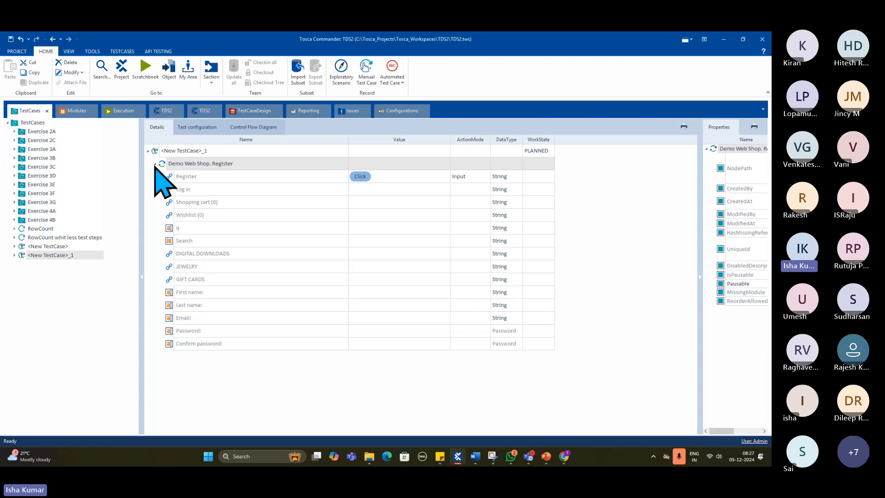
pyautogui.click(154, 163)
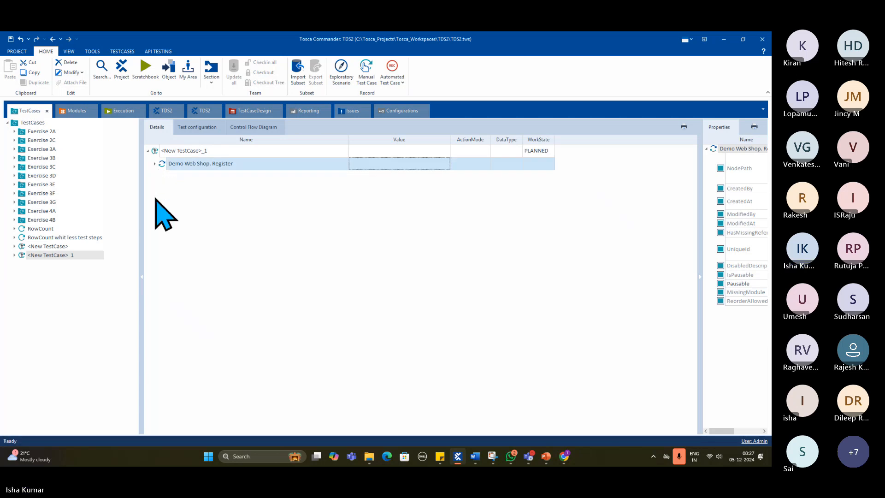
# - Show the scanned module, switch to PowerPoint to review the Scanning and What is a Module? slides, and return to Tosca Commander
pyautogui.click(77, 112)
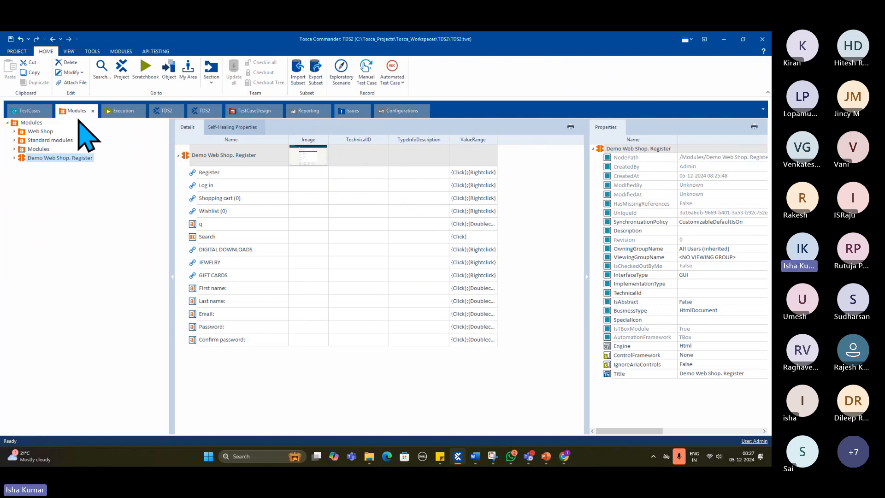
pyautogui.click(545, 458)
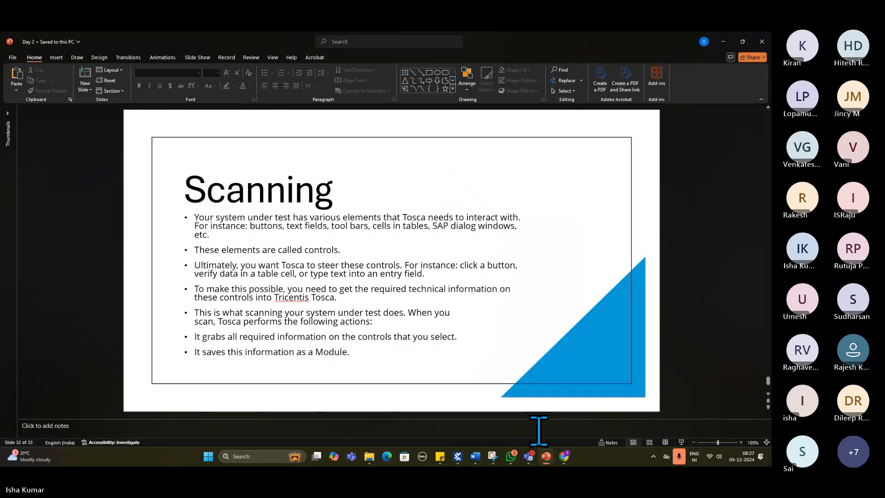
pyautogui.press('pagedown')
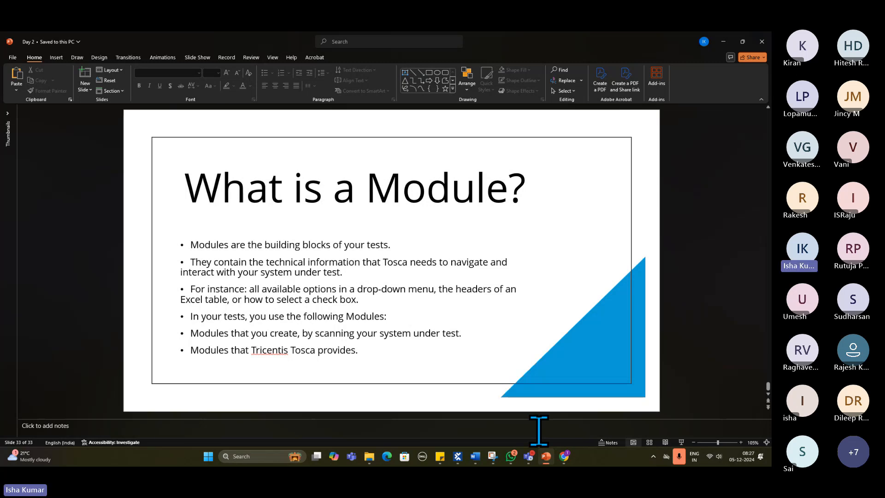
pyautogui.press('pageup')
pyautogui.press('pagedown')
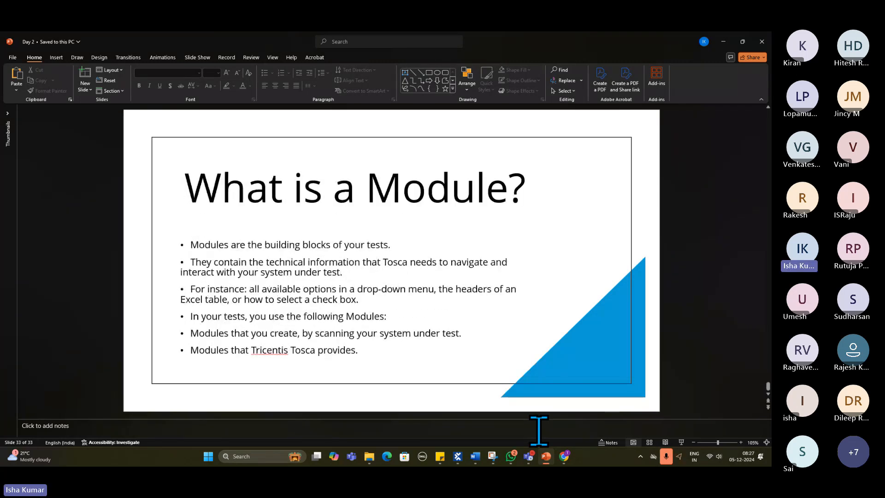
pyautogui.click(725, 44)
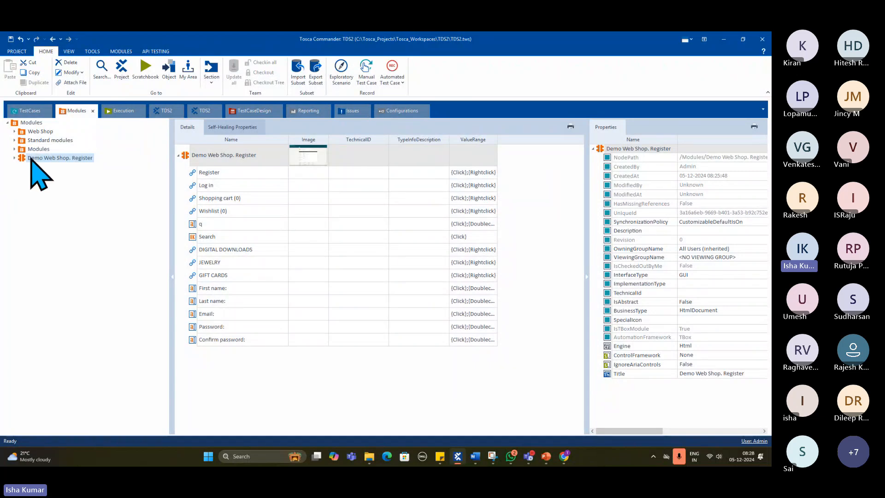
# - Check the Demo Web Shop registration page in Chrome, return to Tosca Commander and expand the Standard modules folder
pyautogui.click(564, 457)
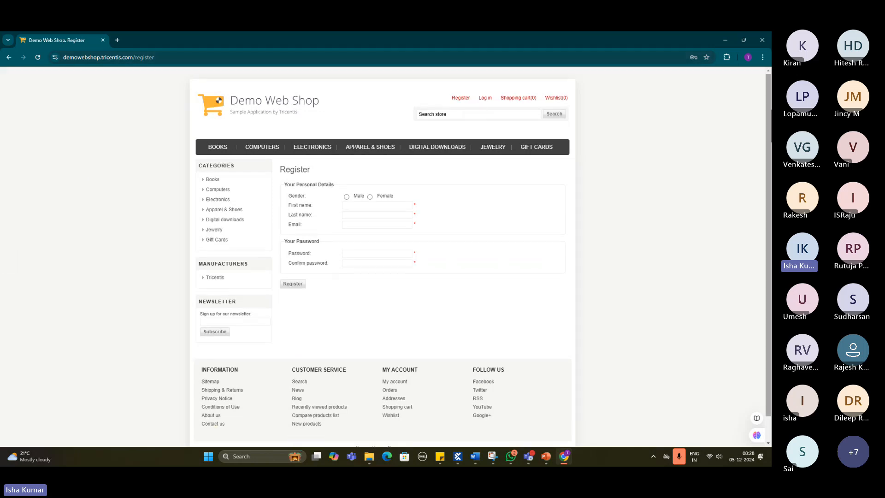
pyautogui.click(725, 40)
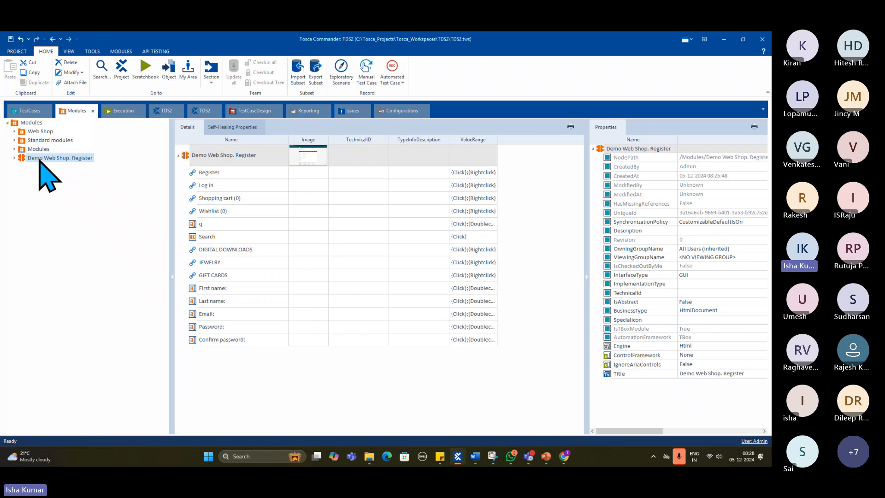
pyautogui.doubleClick(19, 140)
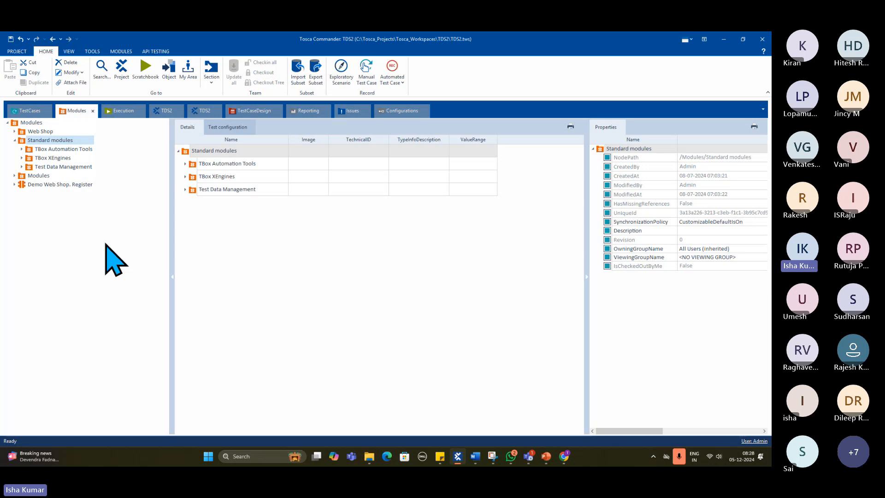
# - Expand the Test Data Management and TBox Automation Tools folders, show Basic Windows Operations, and narrow the module tree pane
pyautogui.click(22, 166)
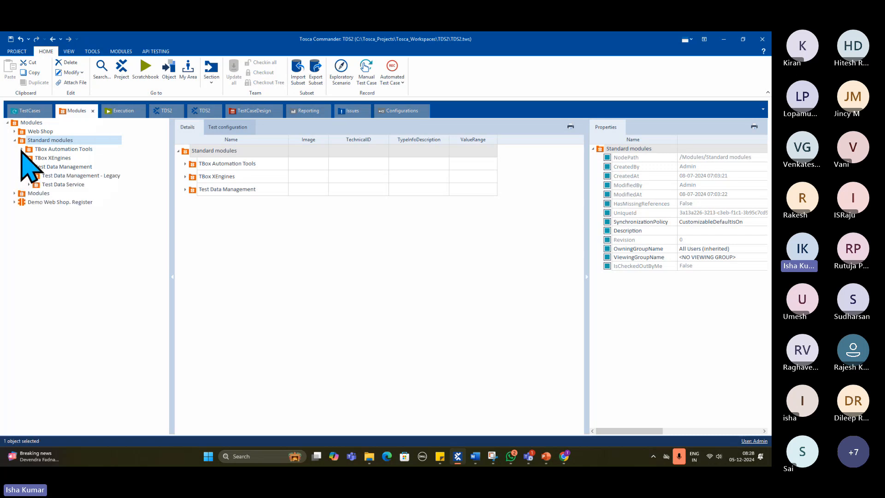
pyautogui.click(21, 149)
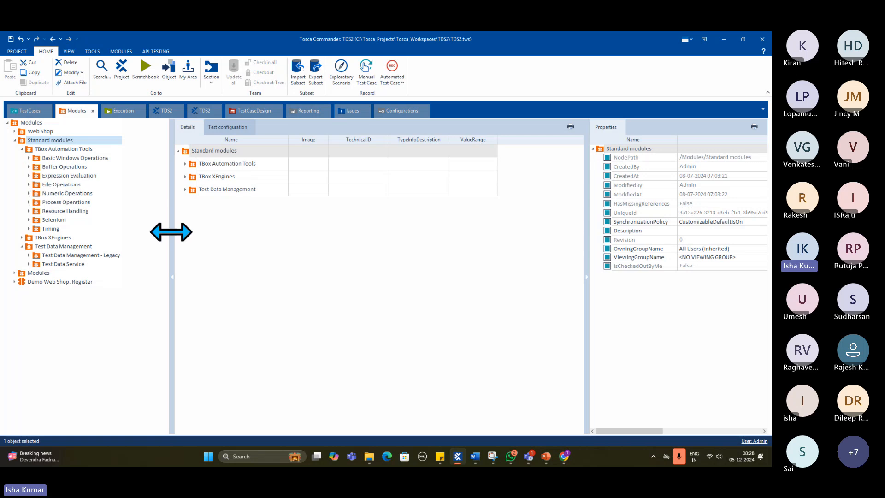
pyautogui.moveTo(171, 232)
pyautogui.mouseDown()
pyautogui.moveTo(231, 223)
pyautogui.moveTo(167, 224)
pyautogui.mouseUp()
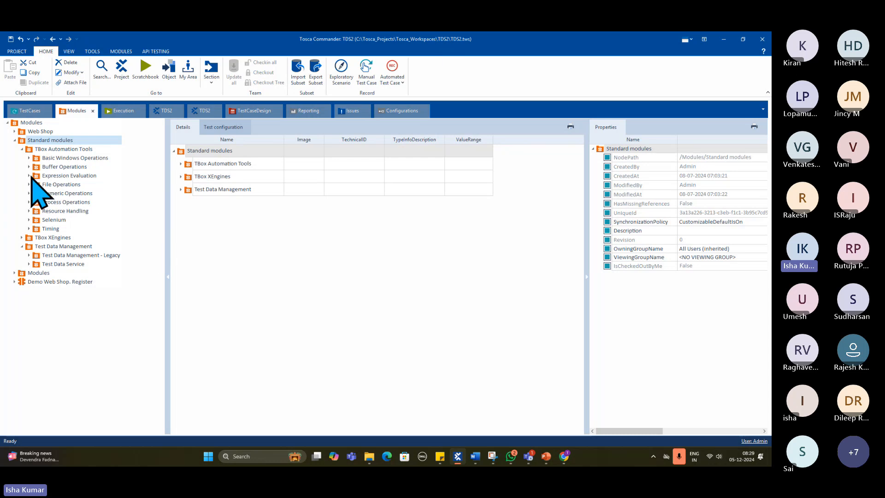
pyautogui.click(62, 158)
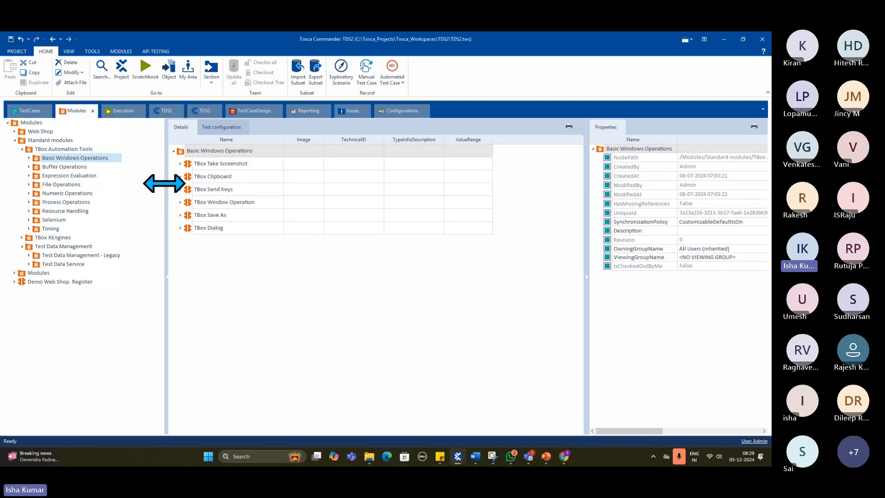
pyautogui.moveTo(167, 181); pyautogui.dragTo(132, 186)
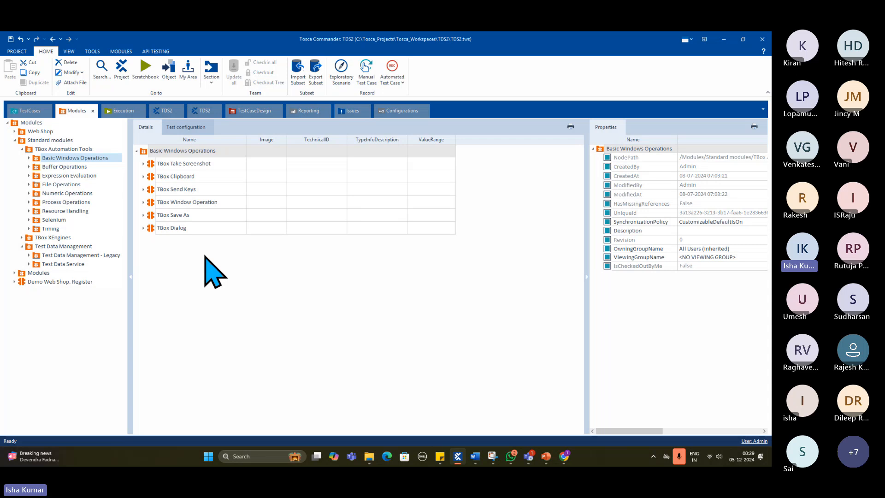
# - Review the attributes of TBox Take Screenshot, Clipboard, Send Keys, Window Operation and Save As in the Basic Windows Operations folder
pyautogui.click(178, 167)
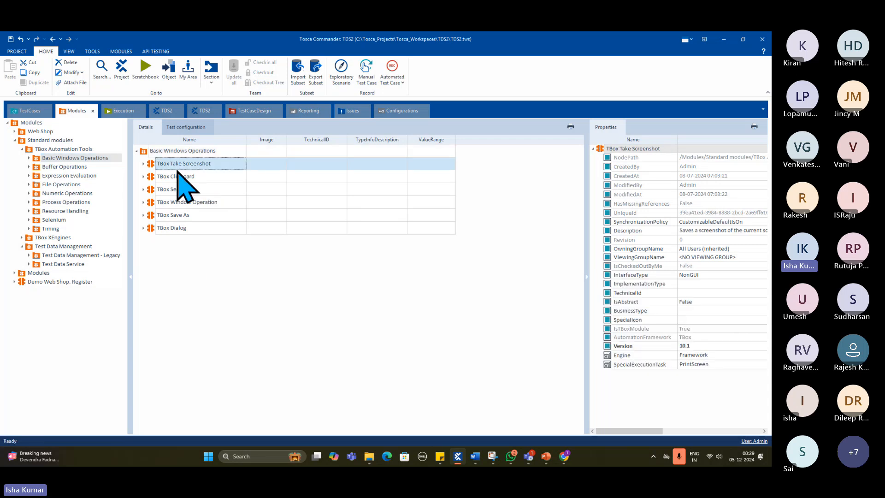
pyautogui.click(29, 158)
pyautogui.click(70, 167)
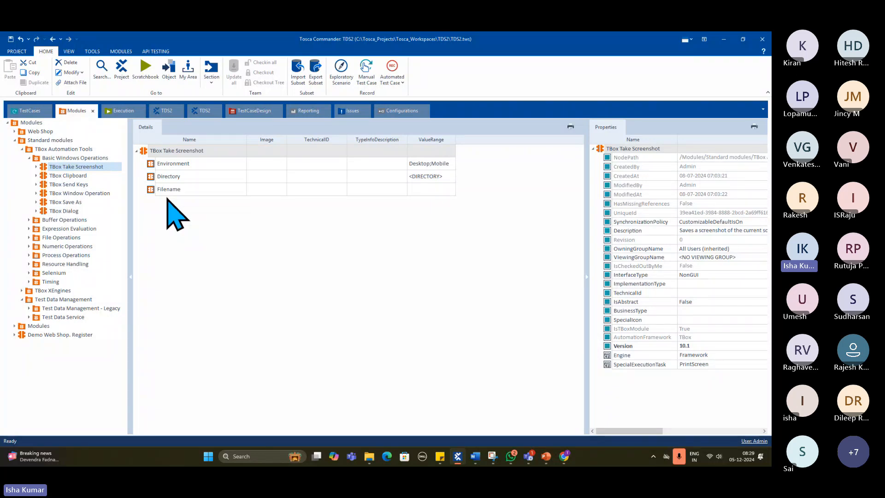
pyautogui.click(76, 177)
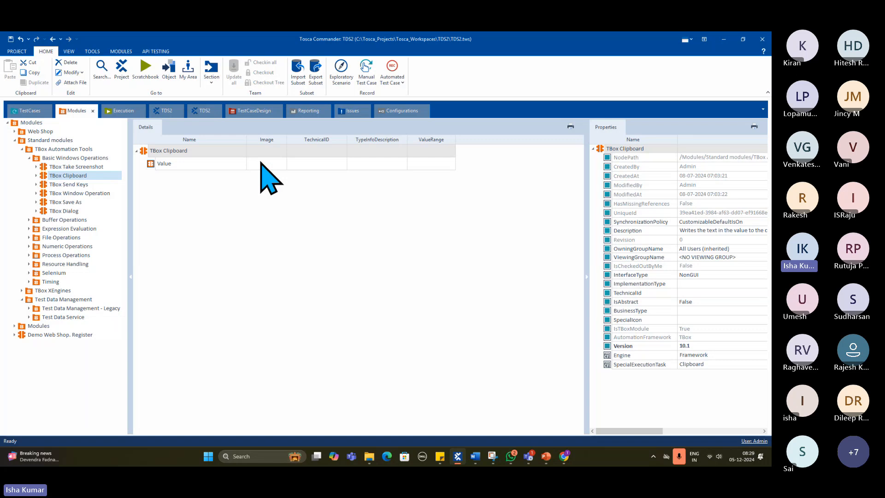
pyautogui.click(78, 185)
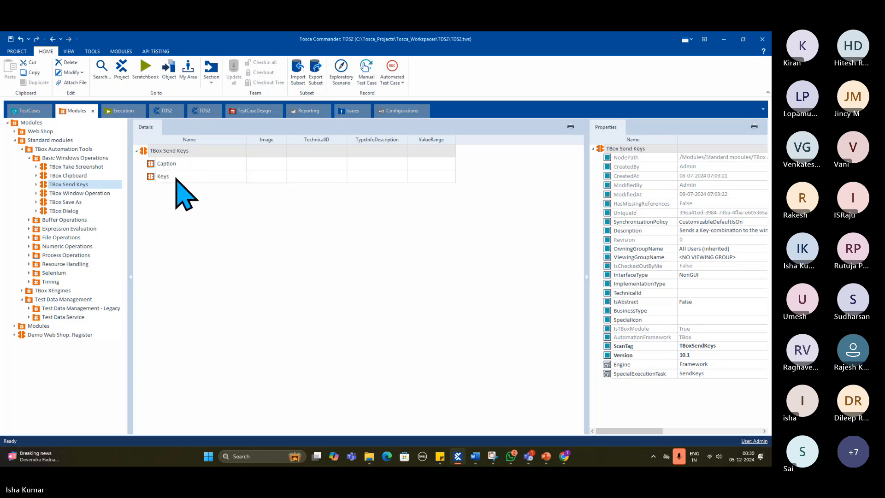
pyautogui.click(97, 196)
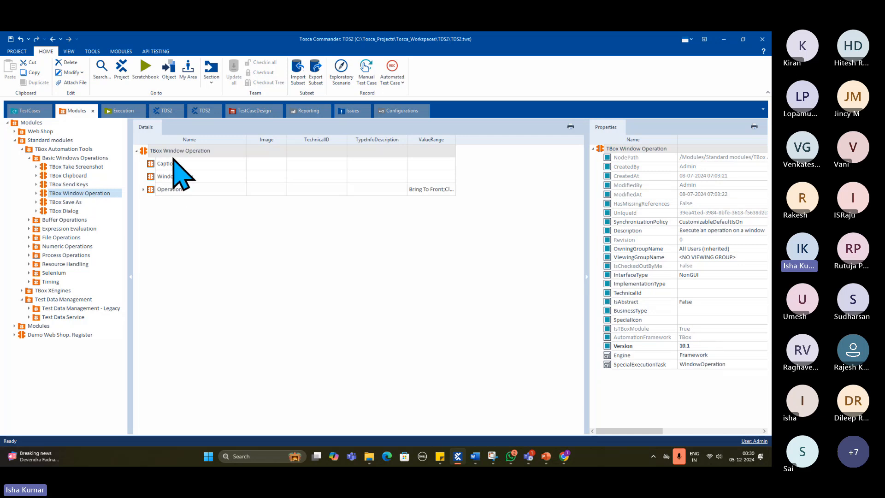
pyautogui.click(143, 190)
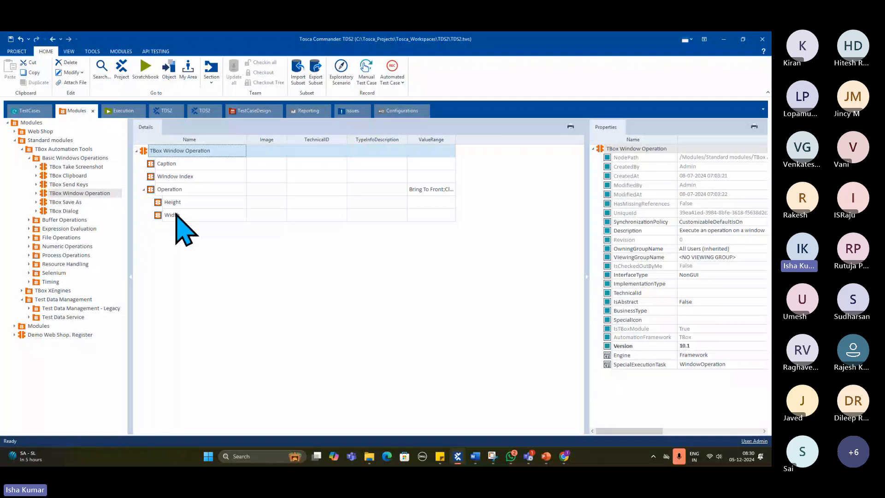
pyautogui.click(66, 202)
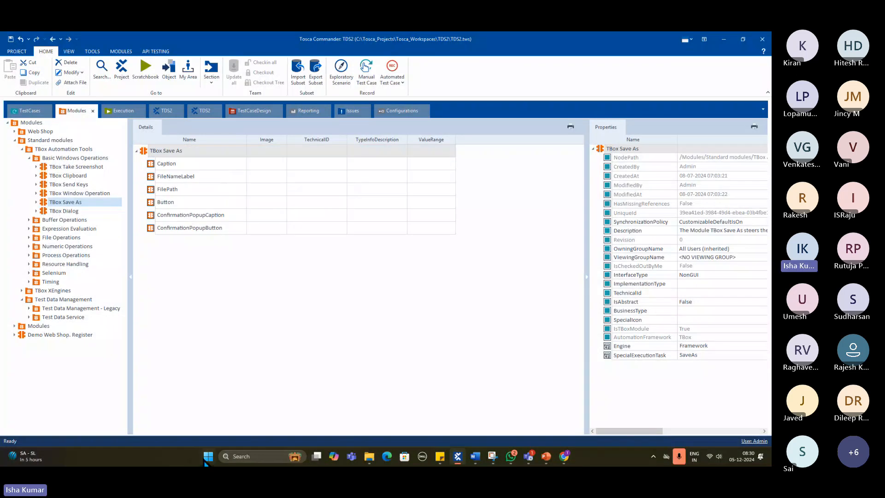
# - Switch to Word and open a new blank document
pyautogui.click(240, 454)
pyautogui.write('wo')
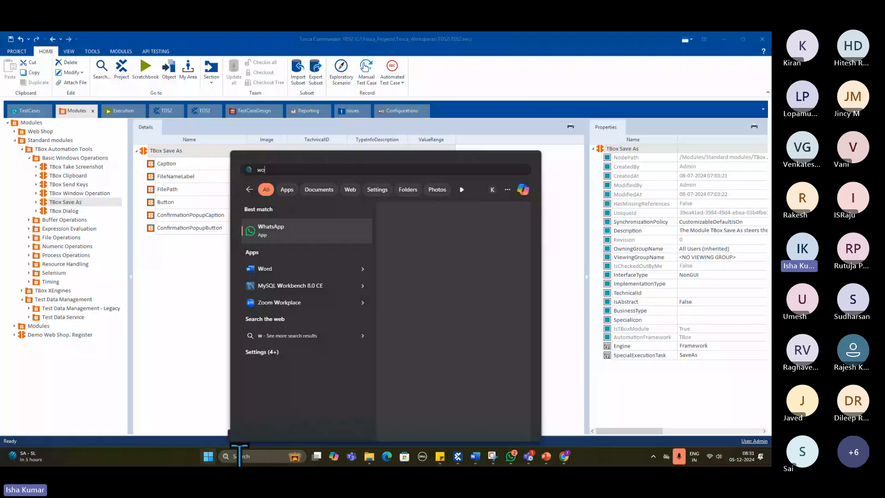
pyautogui.press('Escape')
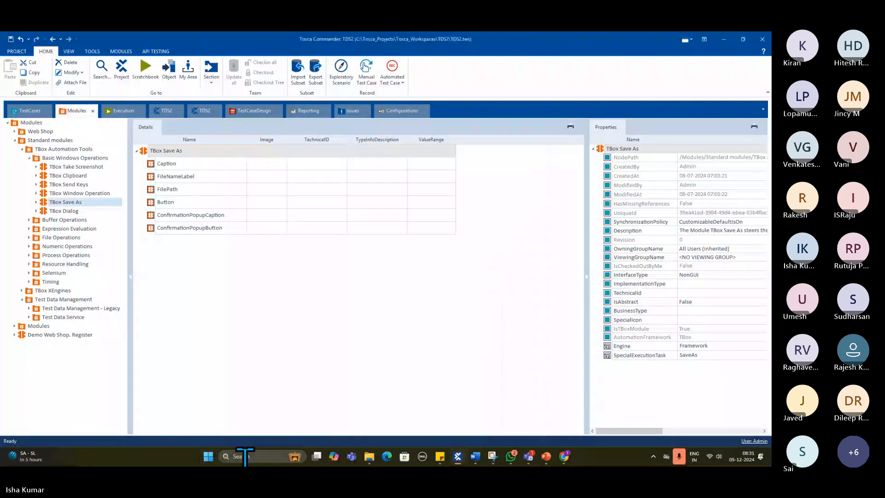
pyautogui.click(270, 462)
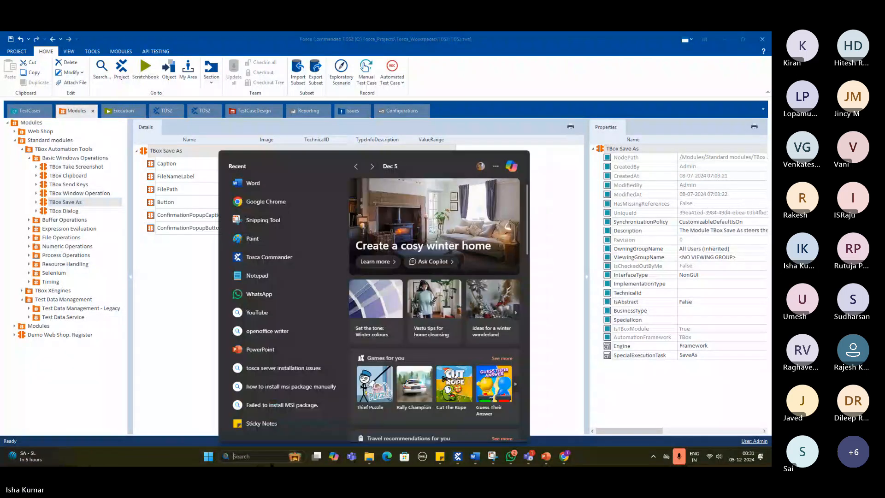
pyautogui.write('w')
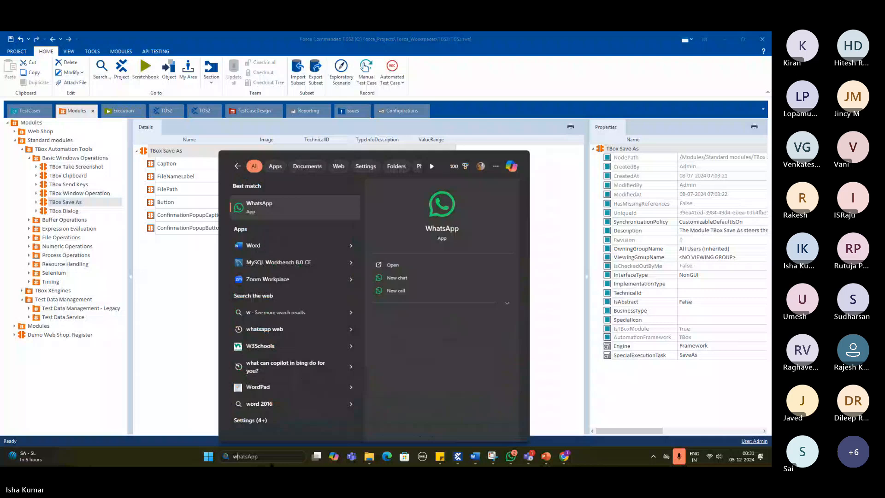
pyautogui.write('i')
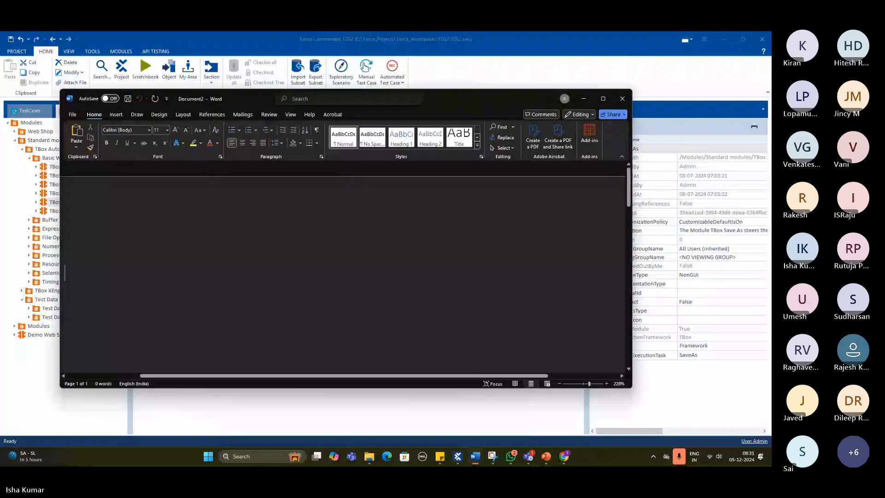
pyautogui.write('xzfzsfszdf')
# - Enter the text xzfzsfszdf in the blank Word document, bring up its save dialog, and close the document without saving
pyautogui.hotkey('alt', 'F4')
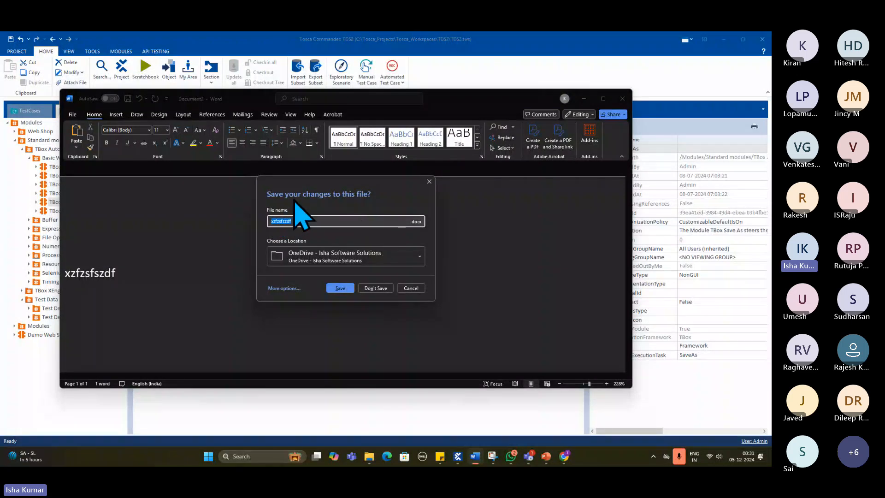
pyautogui.click(405, 291)
pyautogui.click(623, 98)
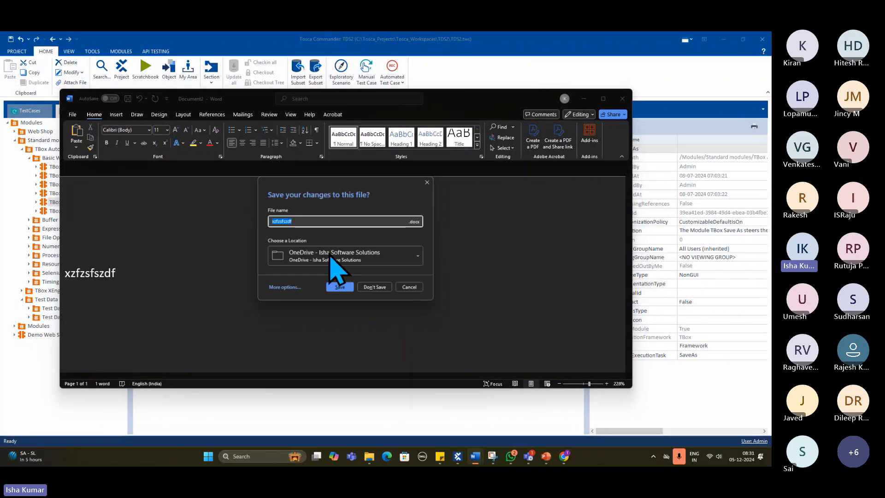
pyautogui.click(376, 287)
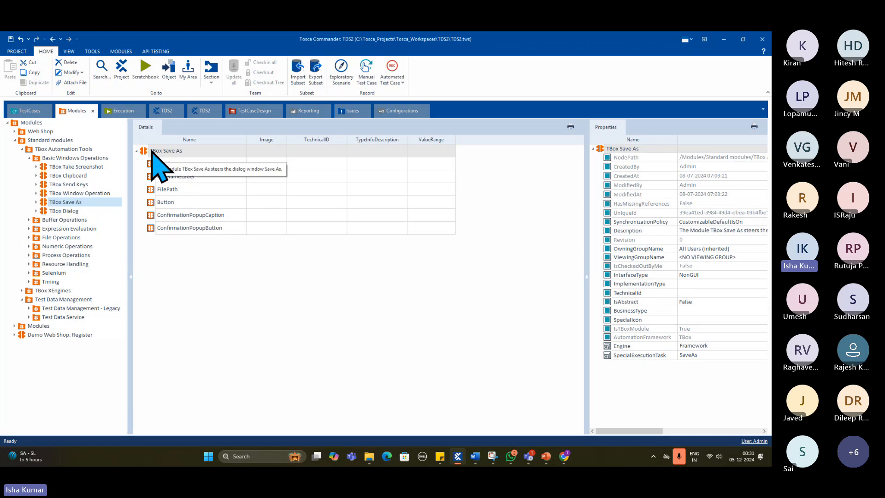
# - Review the TBox Dialog module, the Buffer Operations folder, and the TBox Evaluation Tool under Expression Evaluation
pyautogui.click(84, 211)
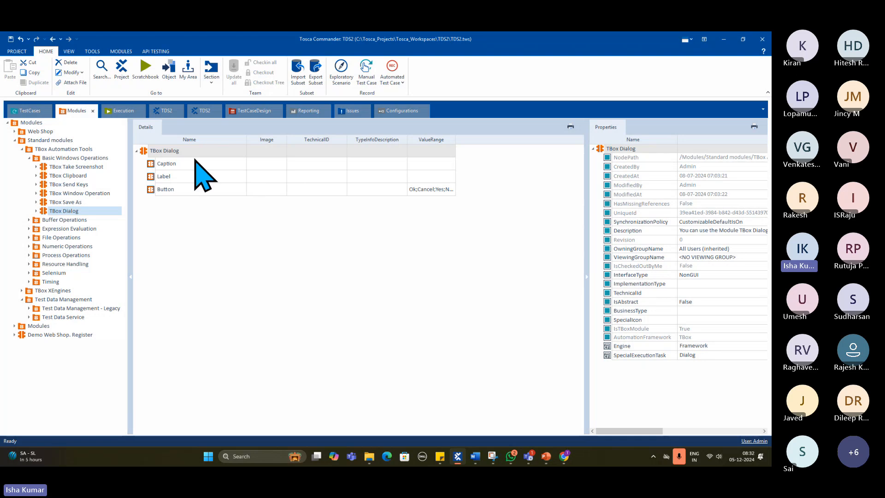
pyautogui.click(28, 158)
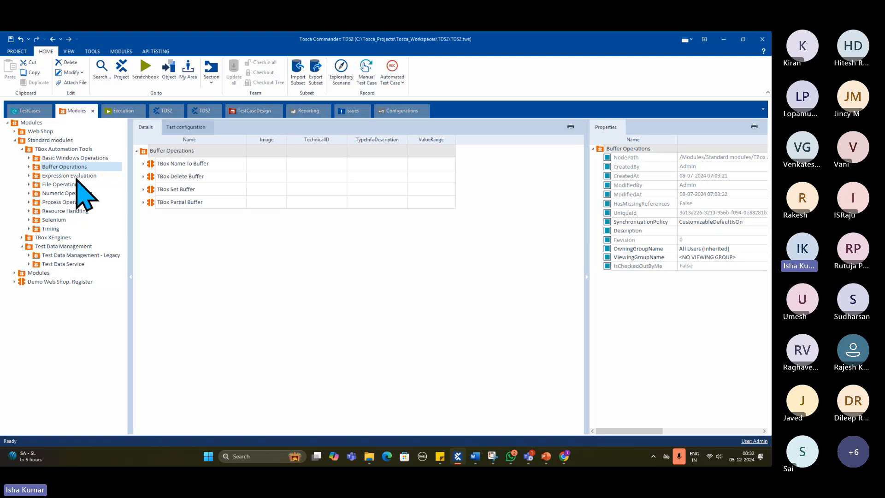
pyautogui.click(77, 178)
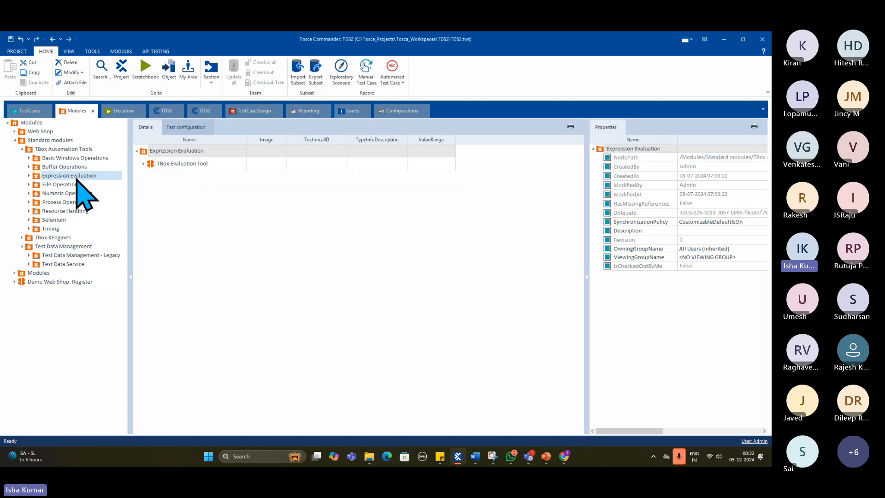
pyautogui.click(144, 165)
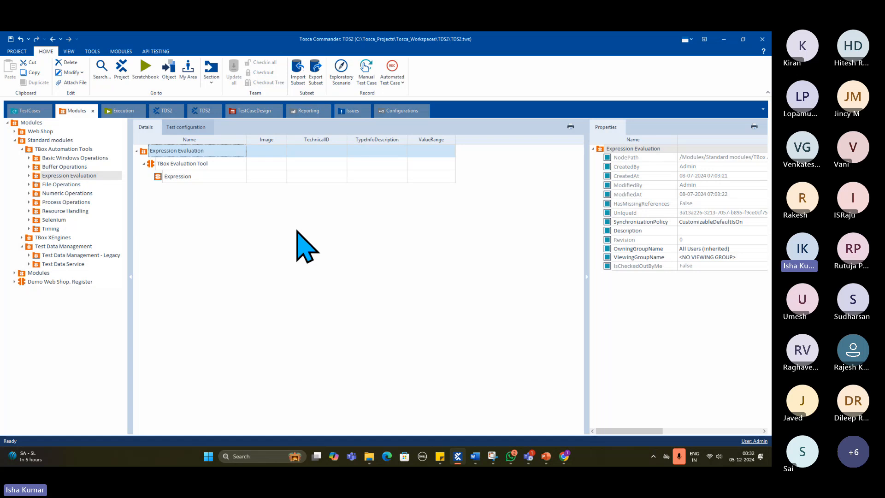
# - Review the modules in the File Operations, Numeric Operations, Process Operations, Resource Handling, Selenium and Timing folders
pyautogui.click(54, 185)
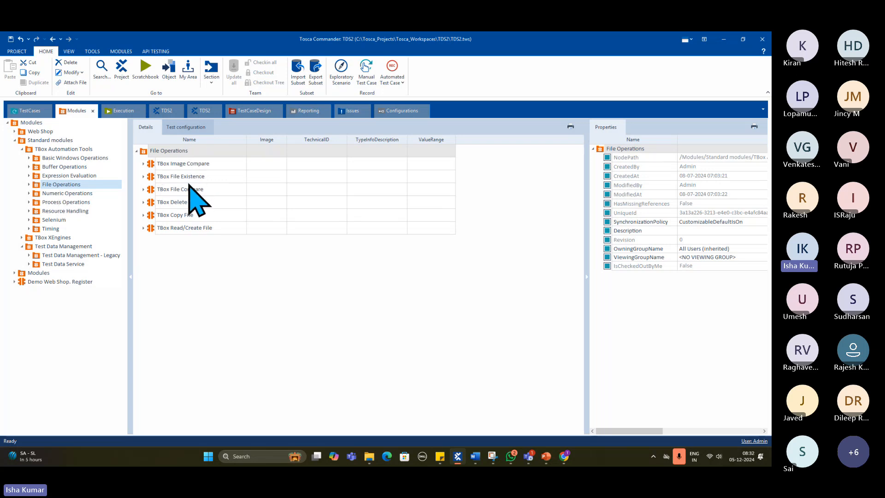
pyautogui.moveTo(188, 194)
pyautogui.moveTo(179, 229)
pyautogui.click(82, 194)
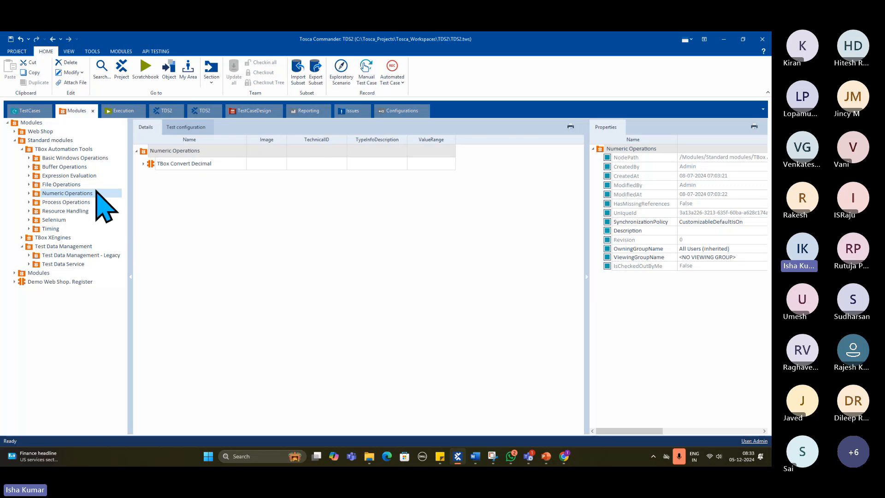
pyautogui.click(66, 203)
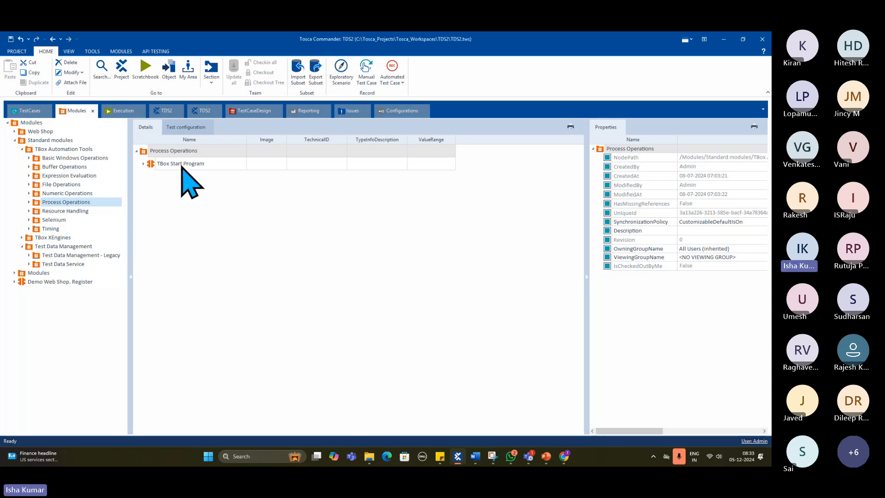
pyautogui.click(87, 211)
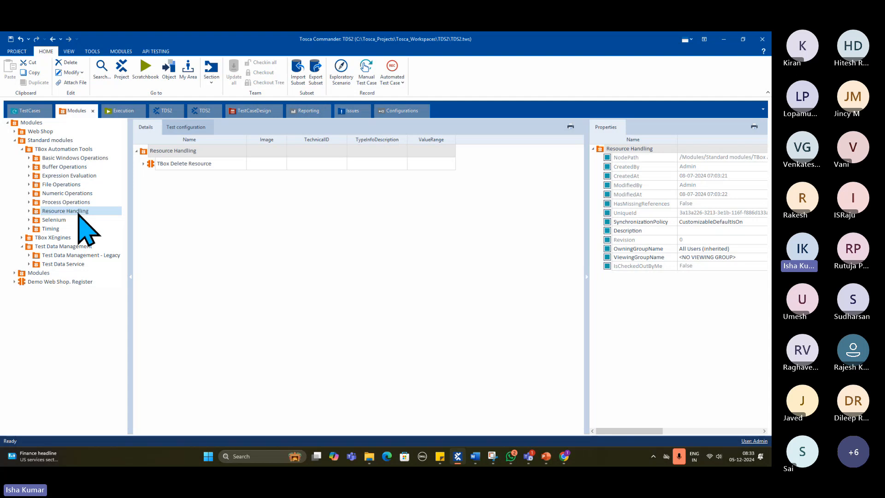
pyautogui.click(79, 220)
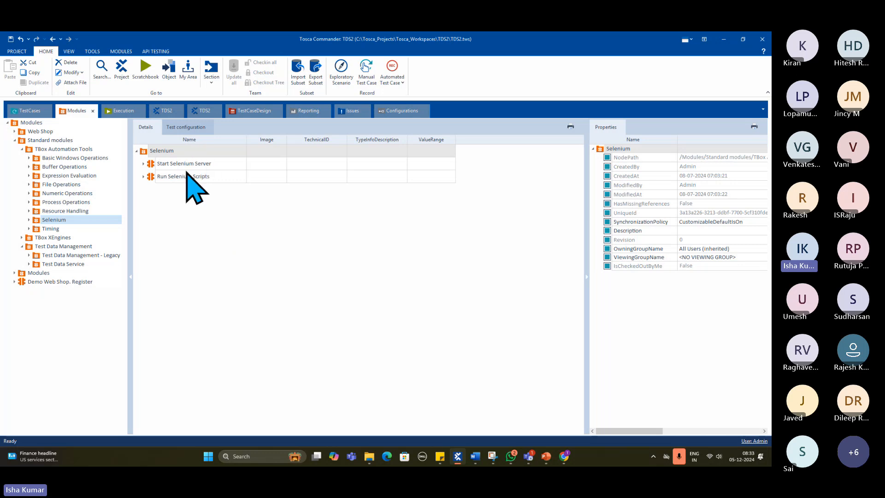
pyautogui.click(49, 228)
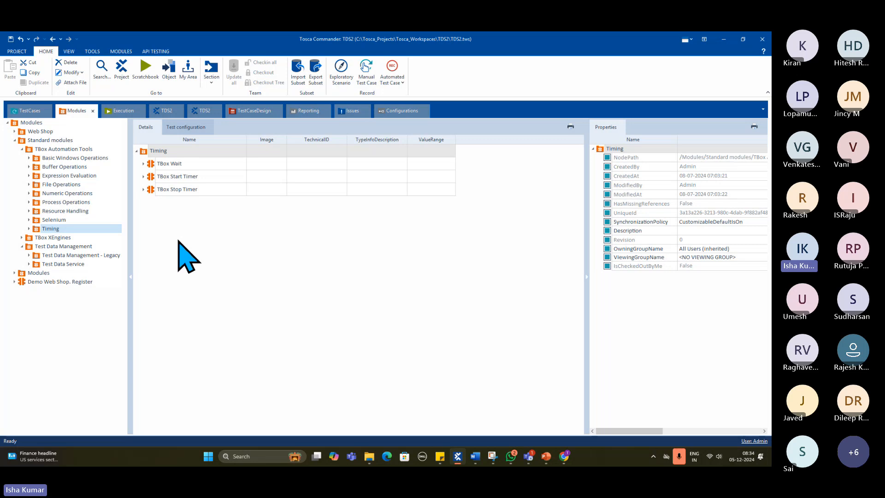
# - Collapse the TBox Automation Tools and Test Data Management folders, then expand TBox XEngines and view its Examples folder
pyautogui.click(22, 149)
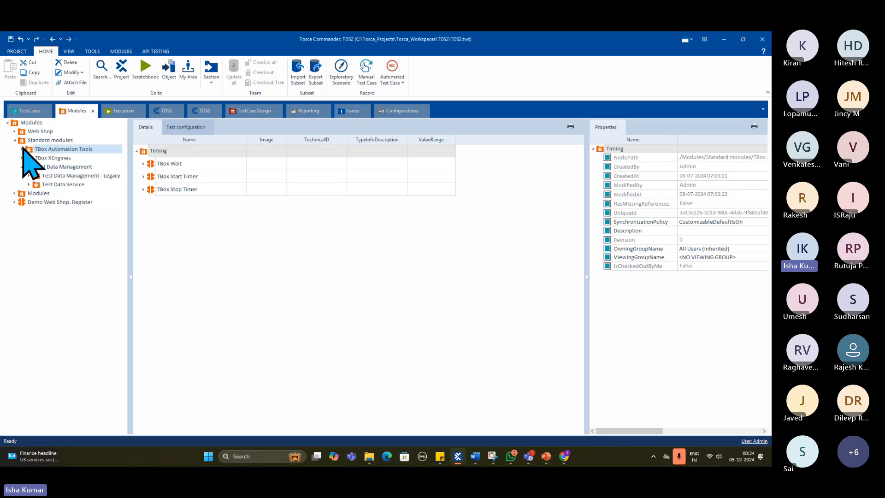
pyautogui.click(21, 166)
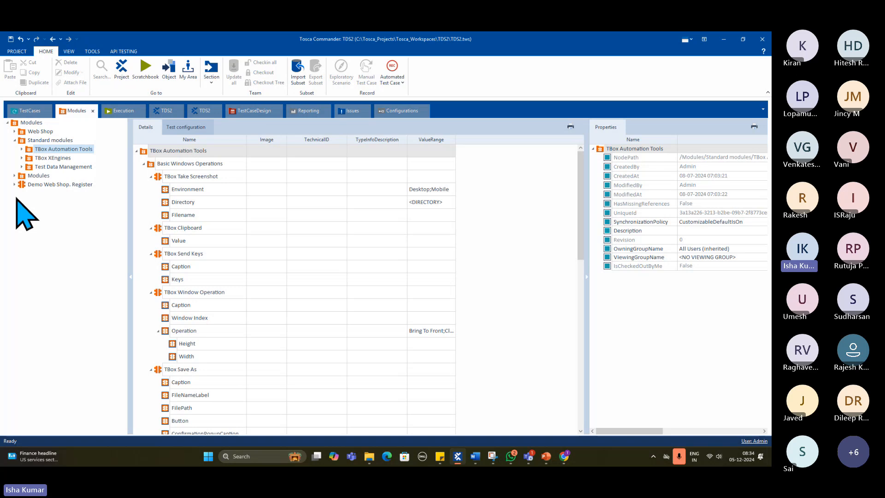
pyautogui.click(42, 158)
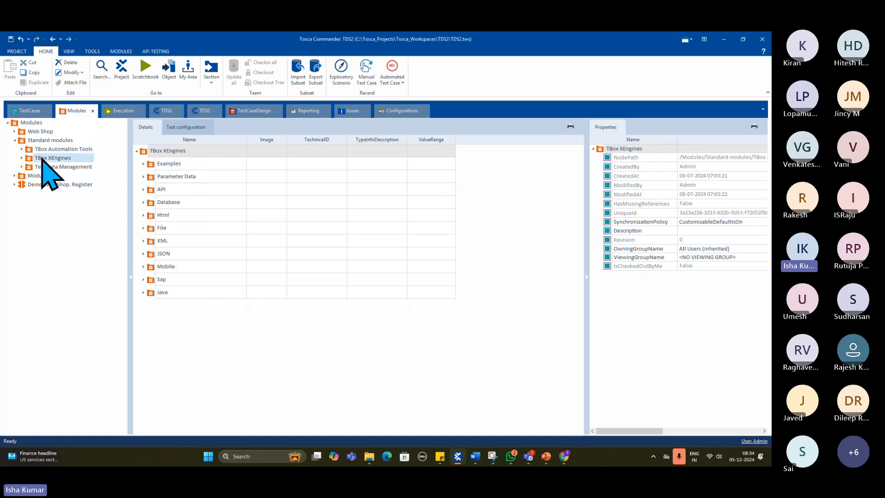
pyautogui.click(21, 157)
pyautogui.click(54, 166)
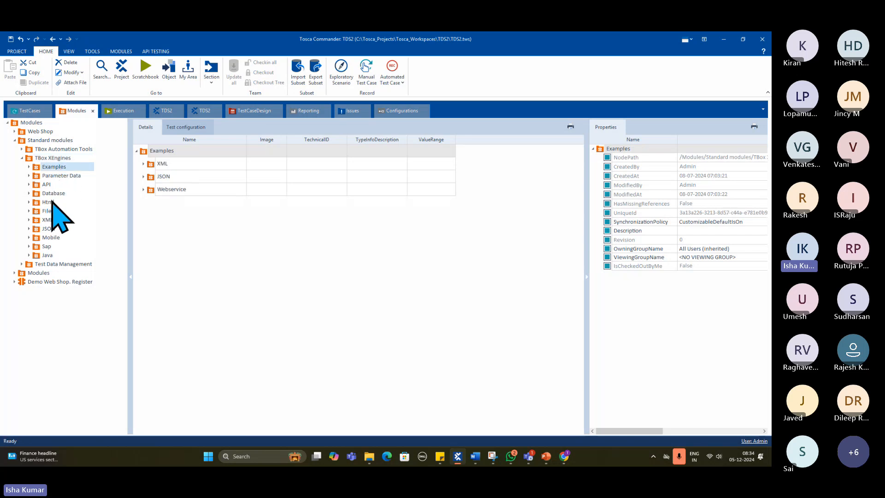
# - Switch to PowerPoint and show the Scanning slide of the Day 2 presentation
pyautogui.click(552, 460)
pyautogui.scroll(6, 540, 423)
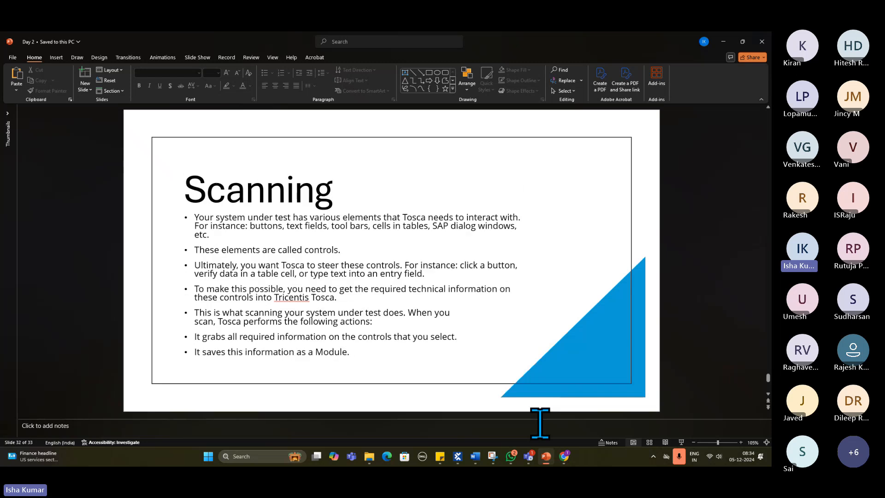
# - Go back to the Architecture of Tosca slide, then return to Tosca Commander
pyautogui.scroll(4, 541, 423)
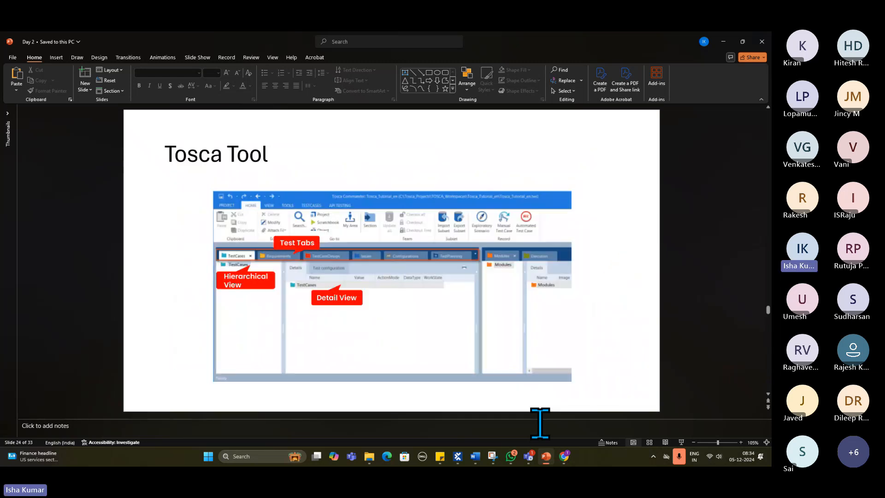
pyautogui.scroll(2, 540, 424)
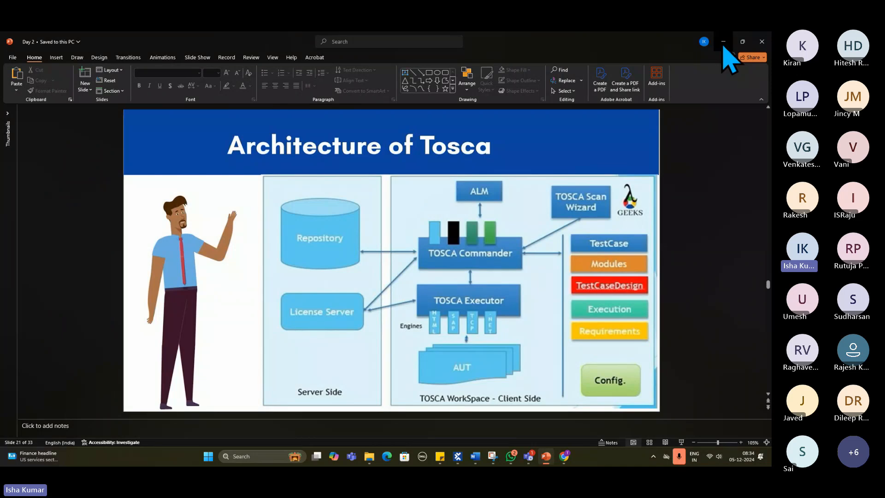
pyautogui.click(724, 41)
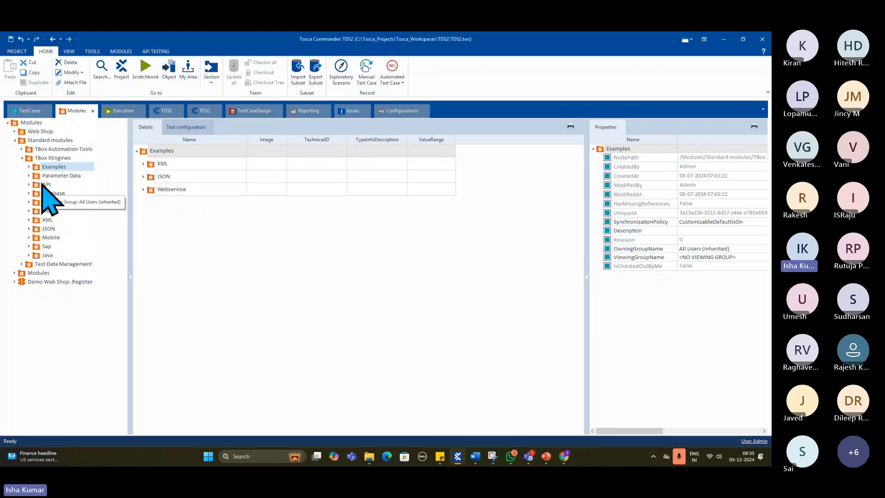
# - Review the modules in the Mobile folder with a wider Name column, then view and expand the Sap folder under TBox XEngines
pyautogui.click(50, 237)
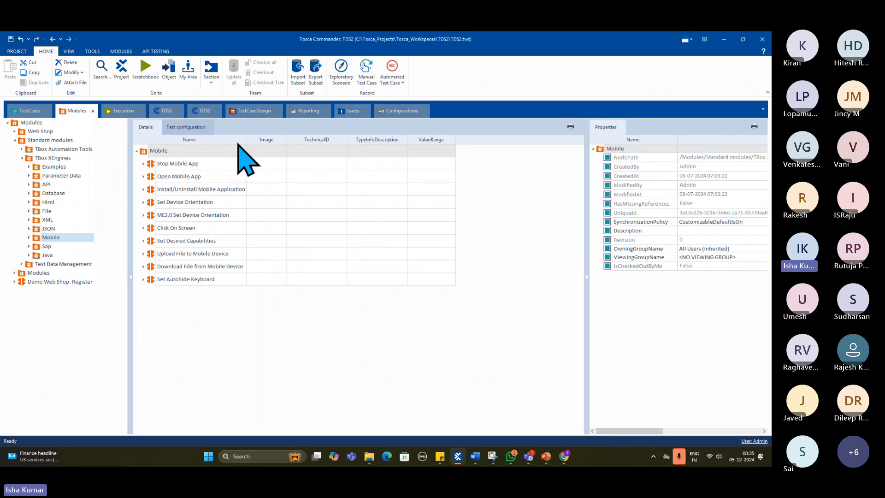
pyautogui.moveTo(246, 138); pyautogui.dragTo(333, 140)
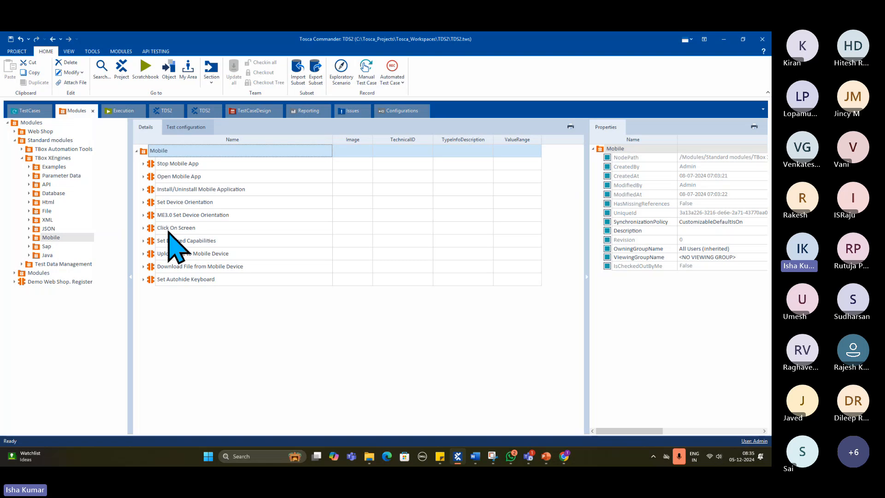
pyautogui.click(44, 247)
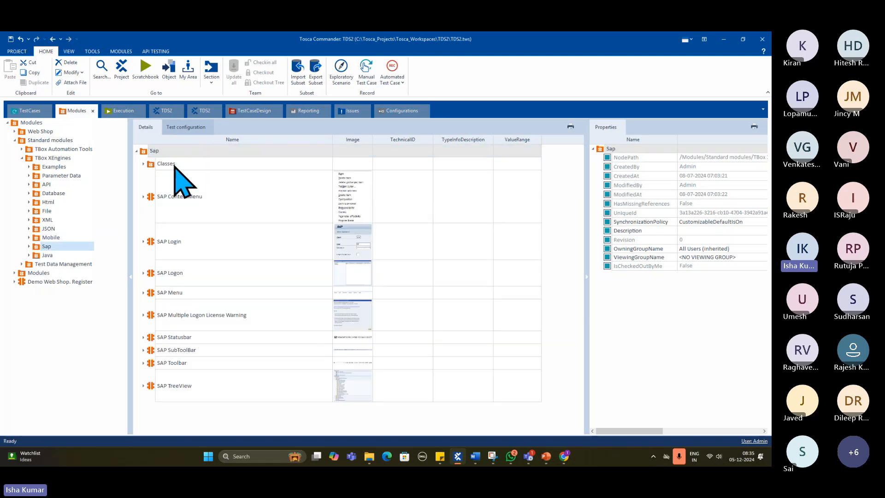
pyautogui.doubleClick(46, 247)
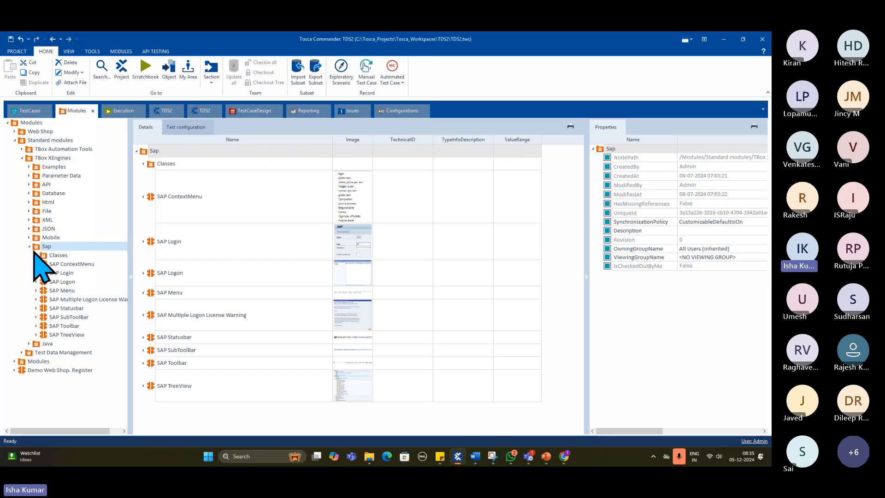
# - View the SAP Menu module and expand its Menubar down through the nested MenuEntry controls
pyautogui.click(65, 290)
pyautogui.click(143, 164)
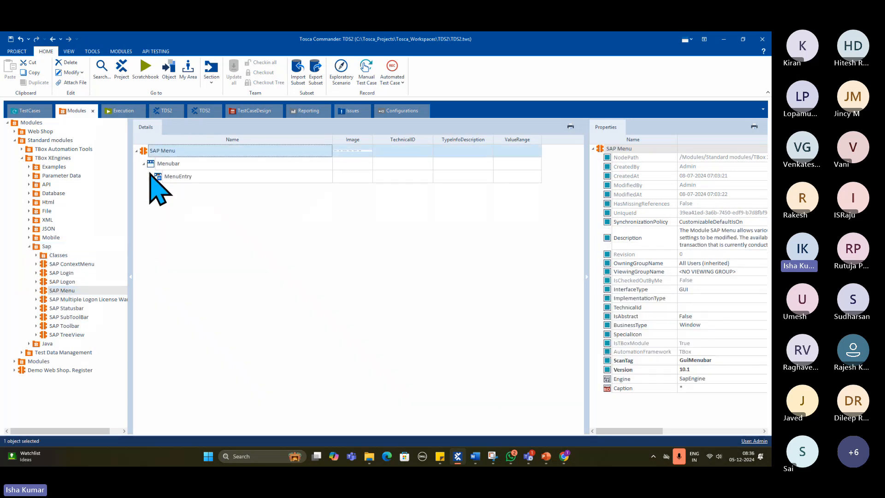
pyautogui.click(151, 177)
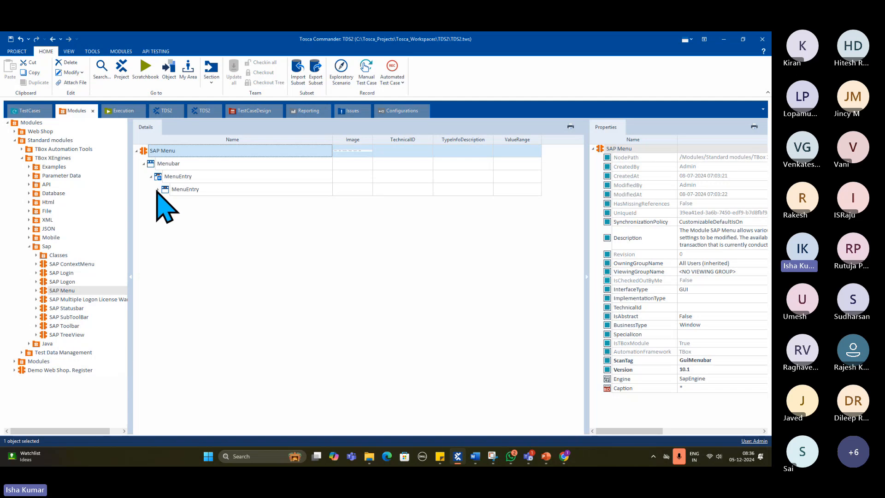
pyautogui.click(158, 190)
# - View the SAP Statusbar module and enlarge its preview image, closing the image afterwards
pyautogui.click(69, 308)
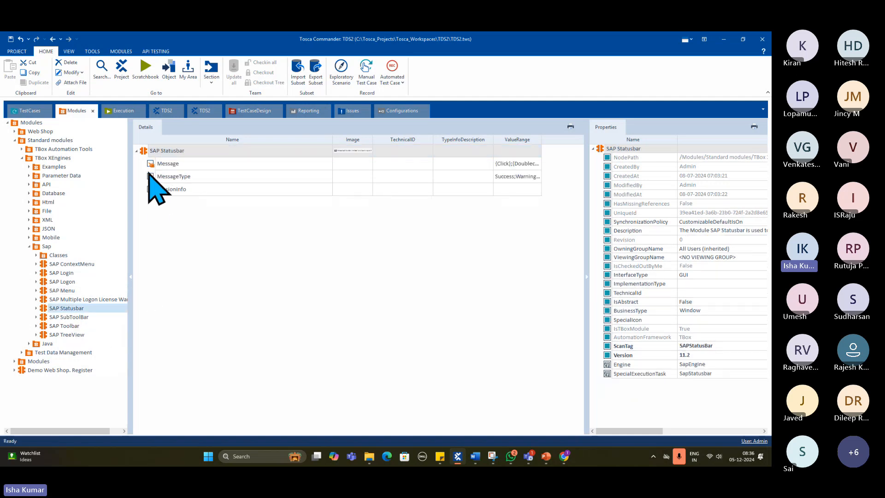
pyautogui.click(345, 151)
pyautogui.click(346, 152)
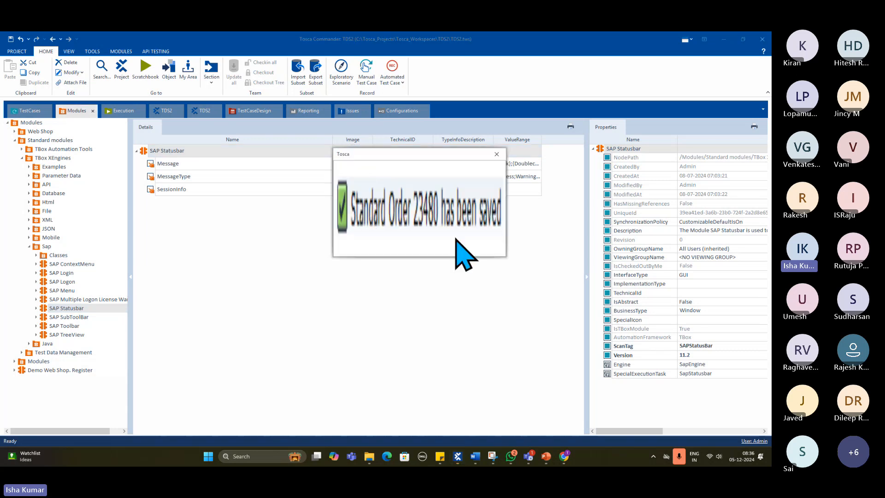
pyautogui.click(498, 153)
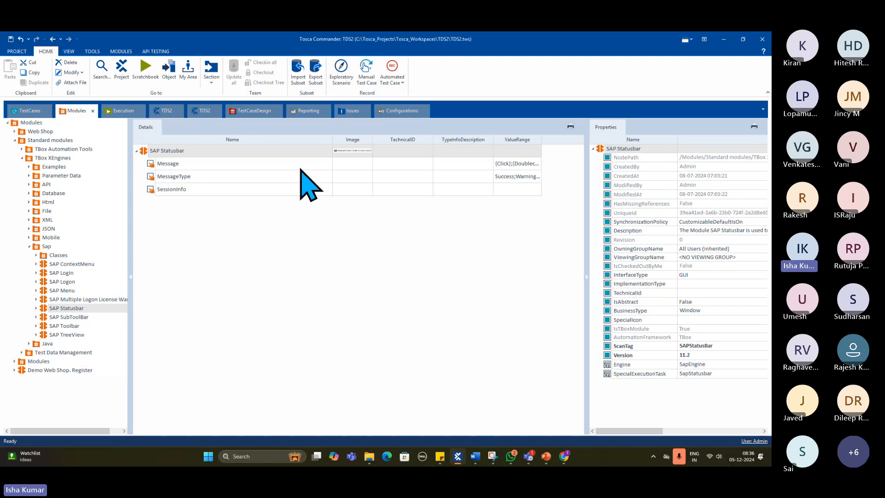
# - Review the SAP Toolbar module's controls and inspect the SAP TreeView module's enlarged preview image
pyautogui.click(76, 325)
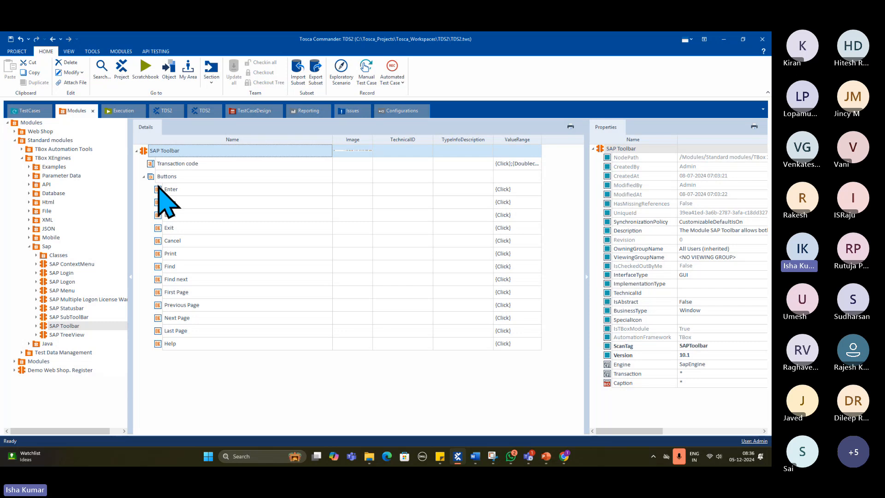
pyautogui.click(82, 335)
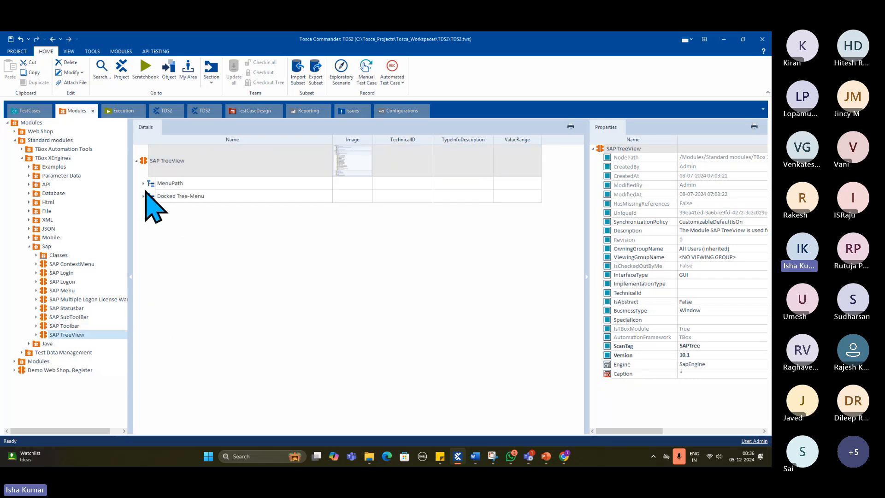
pyautogui.click(340, 165)
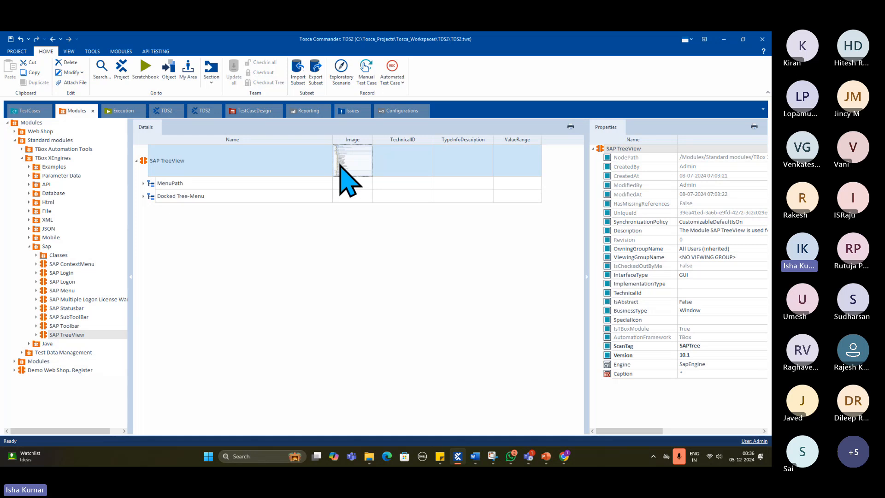
pyautogui.click(340, 165)
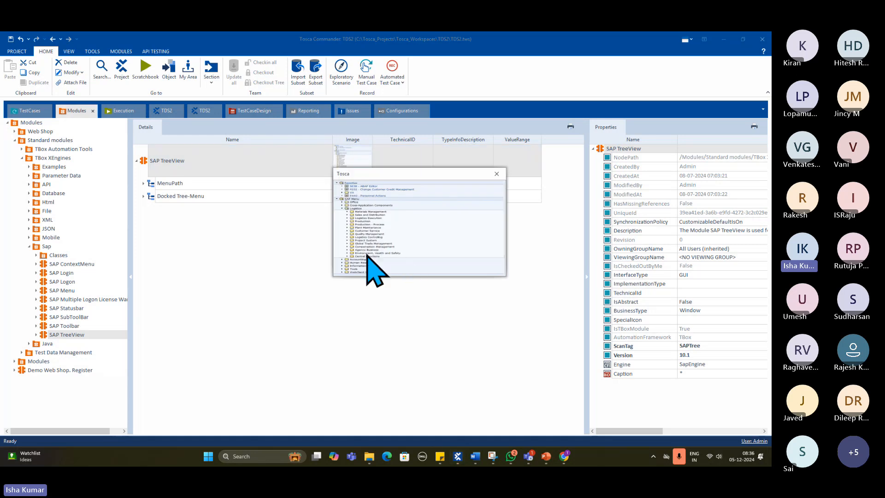
pyautogui.click(496, 174)
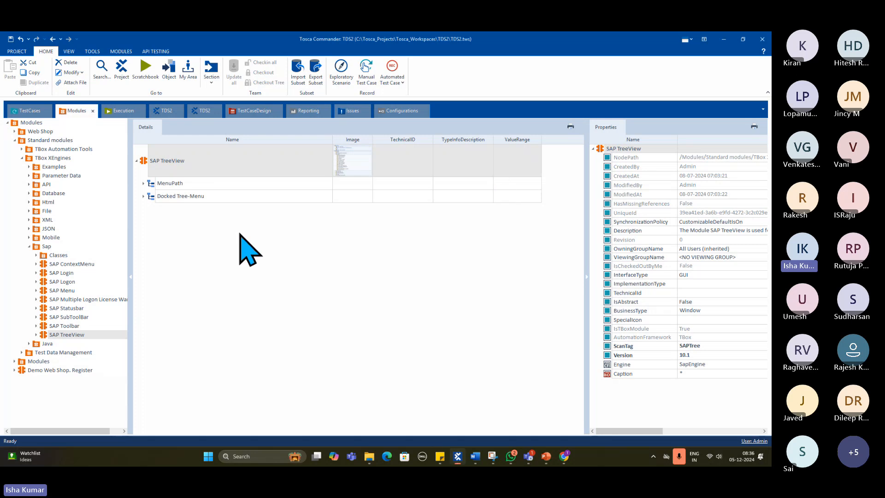
# - Expand the nested TreeMenuEntry levels under MenuPath and Docked Tree-Menu in SAP TreeView, then collapse the module and the Sap folder
pyautogui.click(143, 183)
pyautogui.click(143, 209)
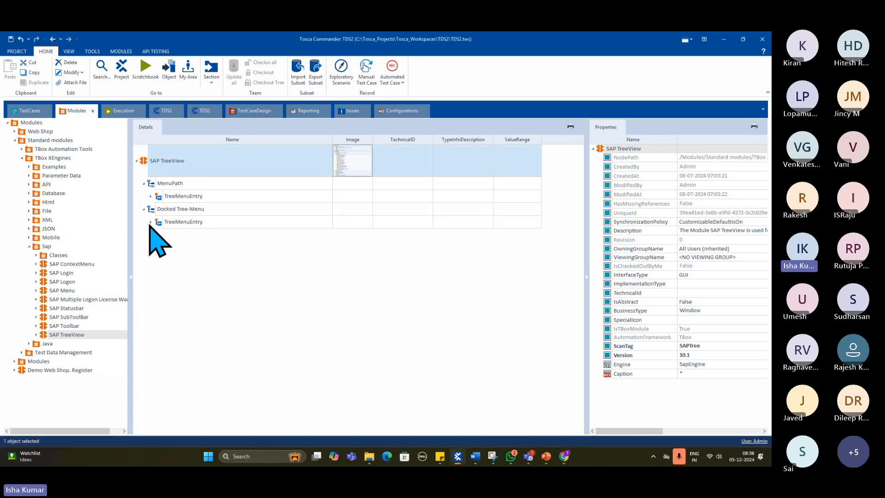
pyautogui.click(150, 222)
pyautogui.click(158, 234)
pyautogui.click(150, 196)
pyautogui.click(157, 209)
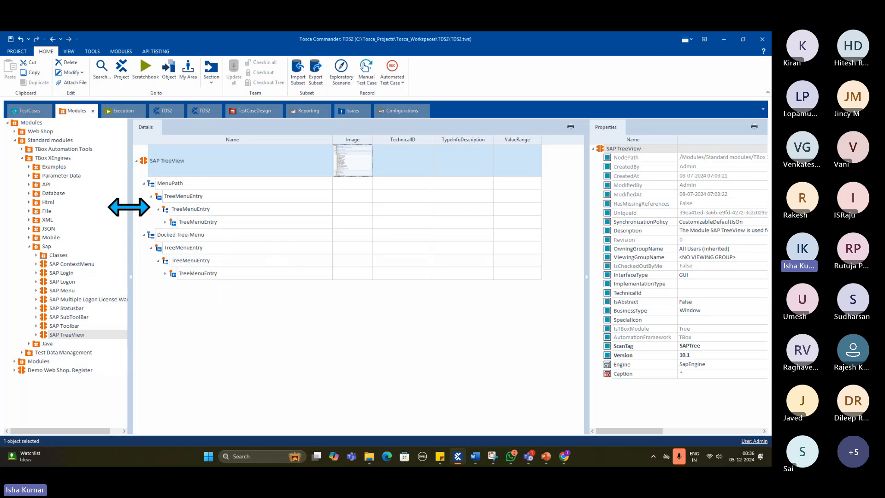
pyautogui.click(137, 161)
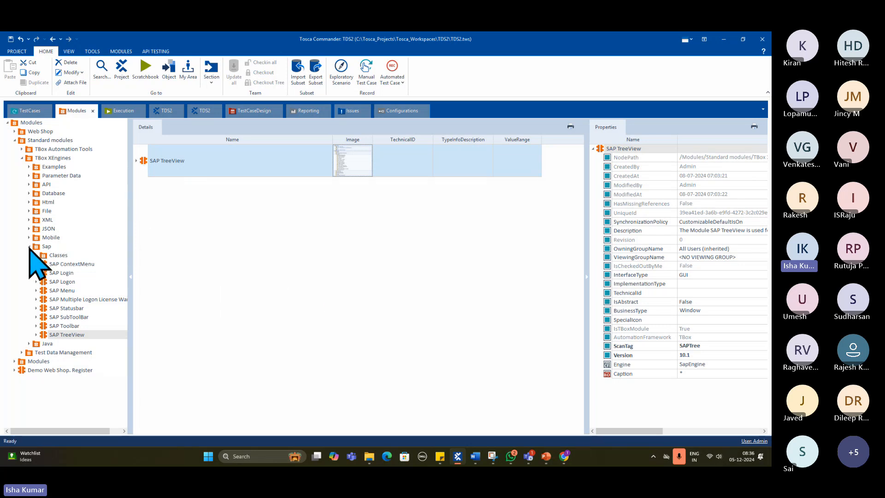
pyautogui.click(29, 247)
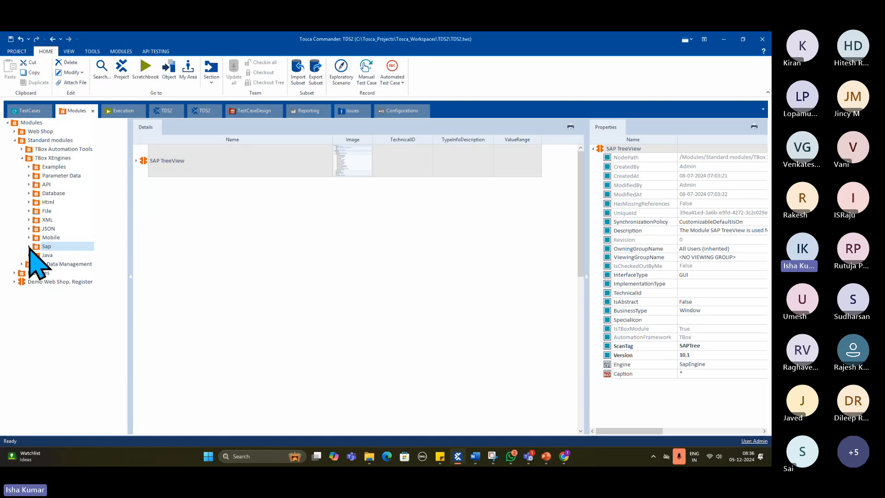
# - Review the modules in the Java folder and in both Test Data Management subfolders, then collapse the TBox XEngines folder
pyautogui.click(45, 257)
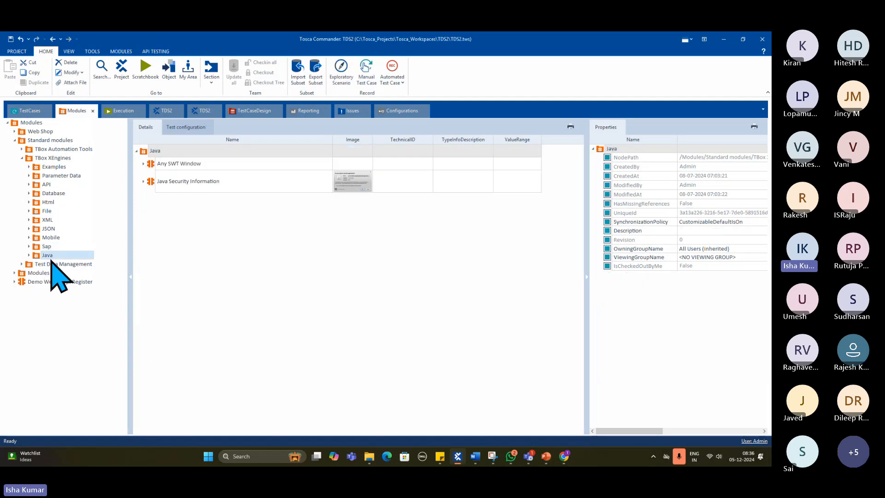
pyautogui.click(51, 264)
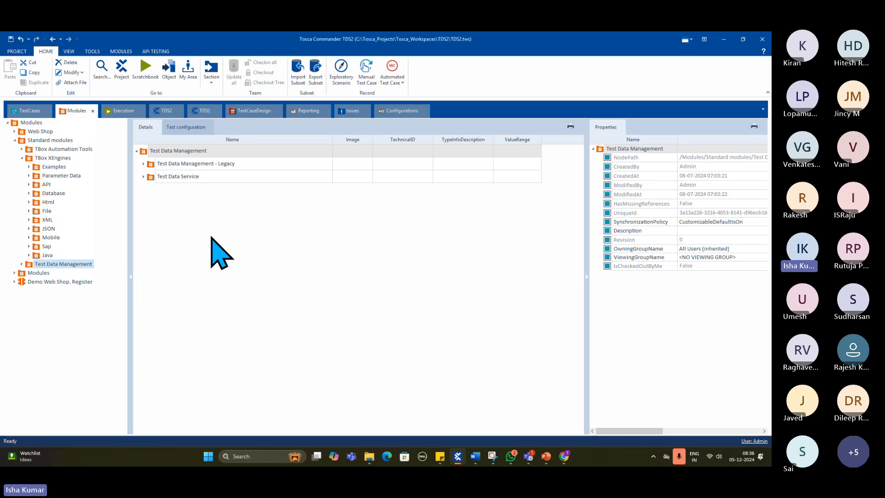
pyautogui.click(143, 177)
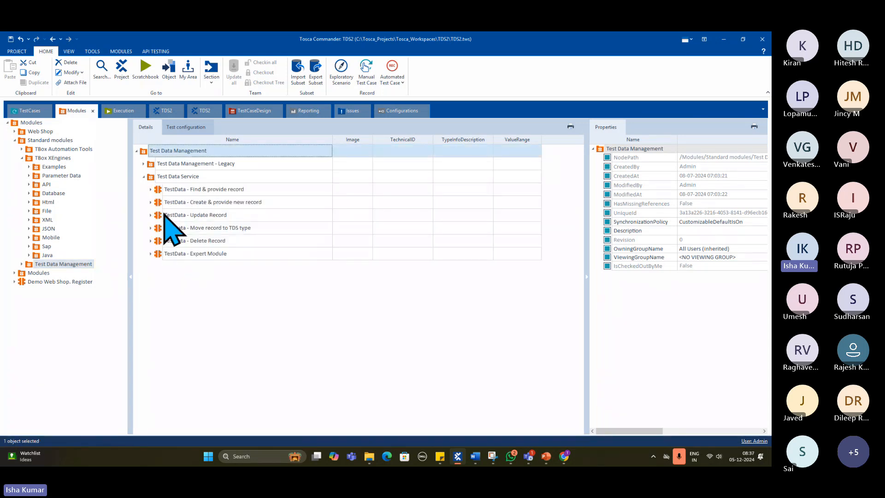
pyautogui.click(143, 164)
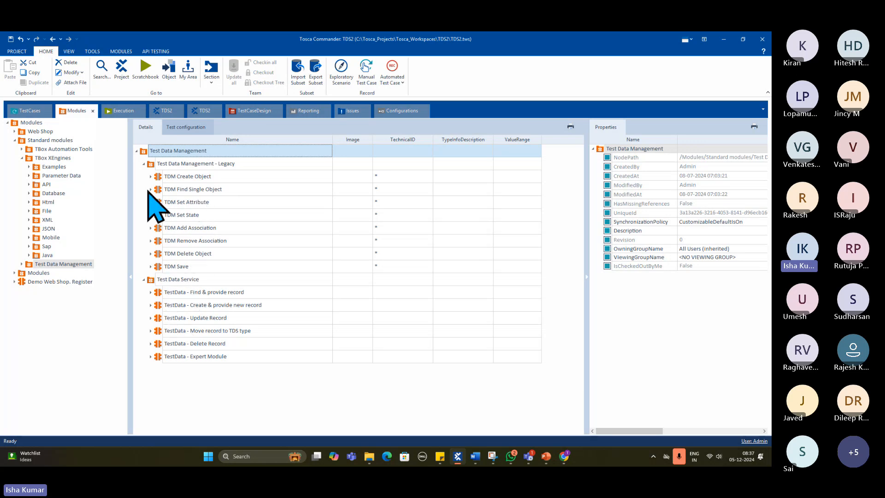
pyautogui.click(144, 164)
pyautogui.click(143, 177)
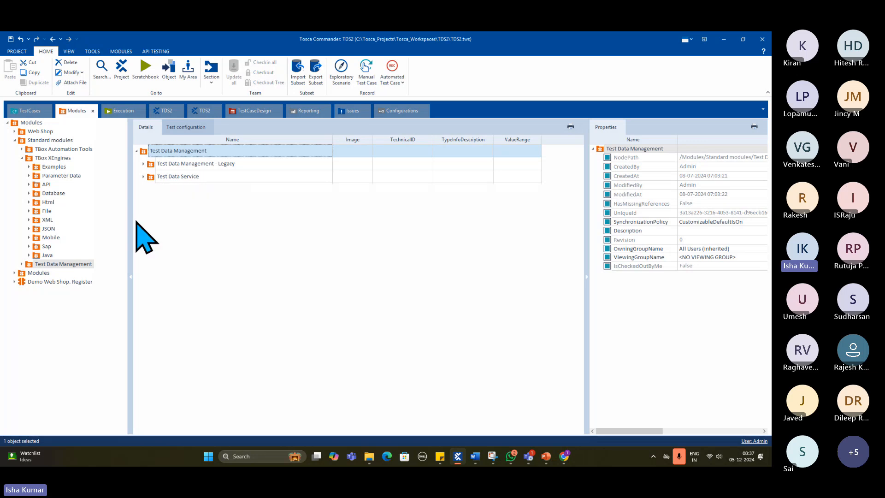
pyautogui.click(21, 158)
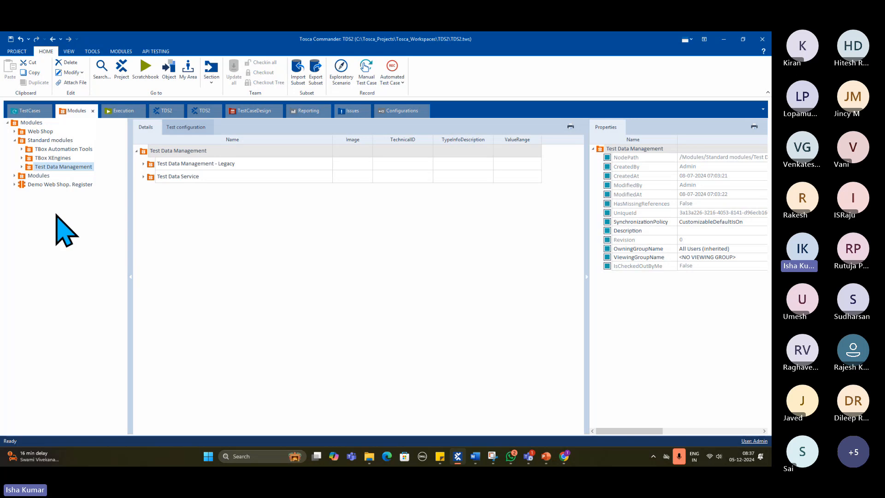
# - Switch to Chrome to show the Demo Web Shop Register page, then return to Tosca Commander
pyautogui.click(561, 458)
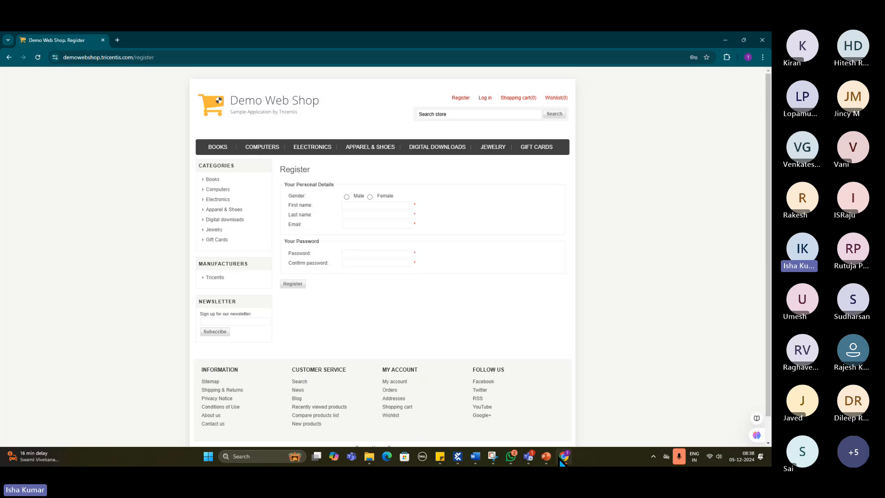
pyautogui.click(458, 458)
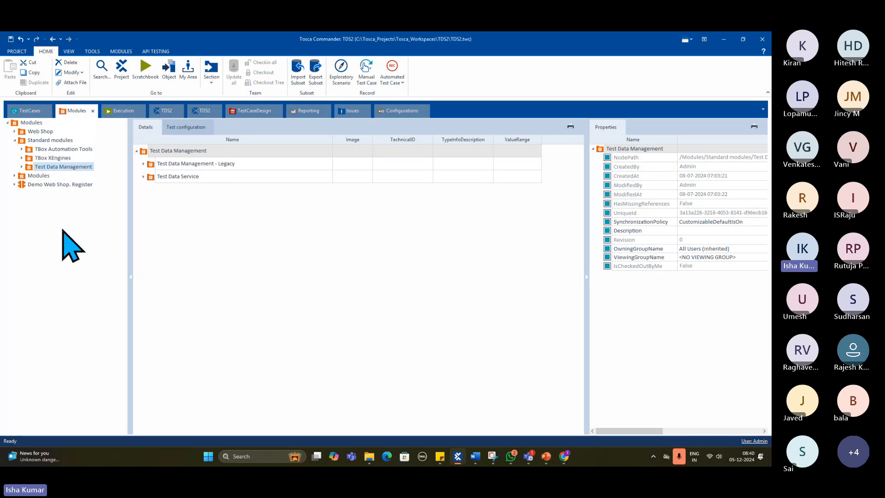
# - Switch to PowerPoint to show the Tosca Tool slide and the following labelled interface slide, then return to Tosca Commander
pyautogui.click(545, 461)
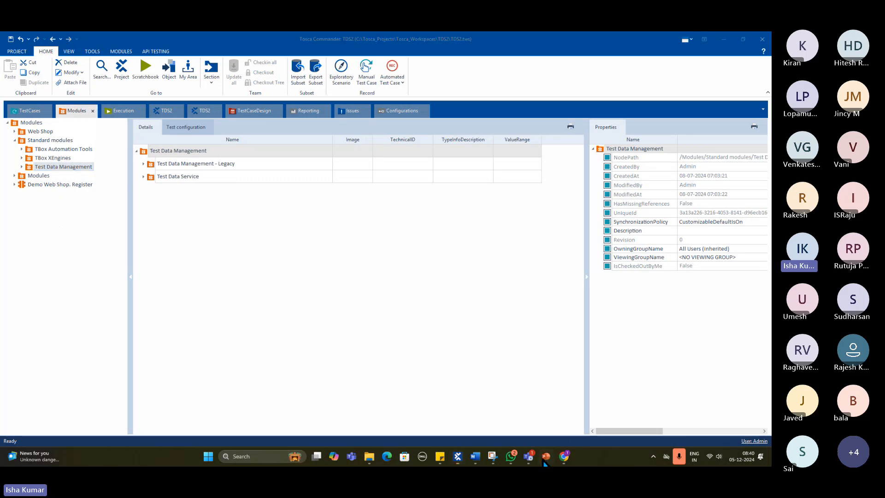
pyautogui.scroll(-3, 431, 406)
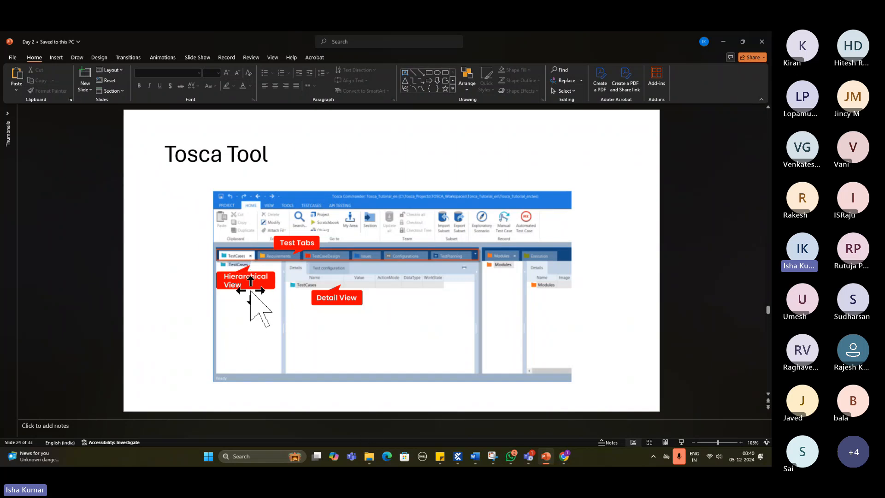
pyautogui.click(406, 88)
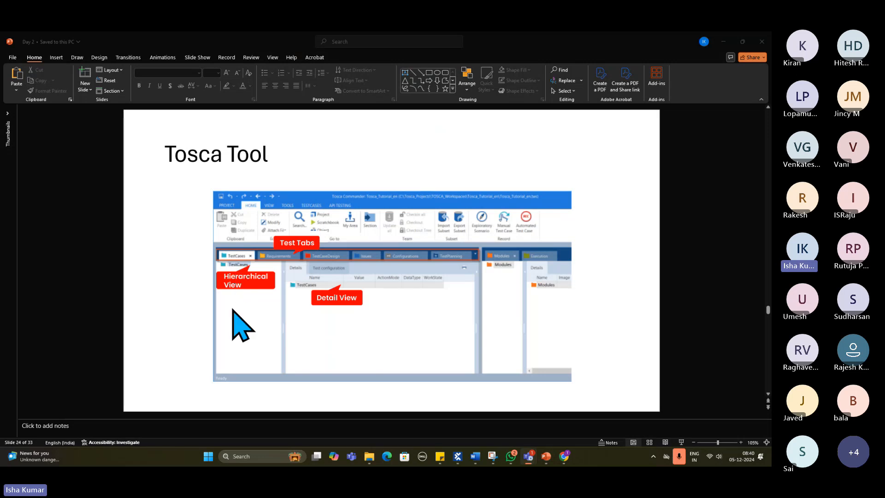
pyautogui.click(257, 317)
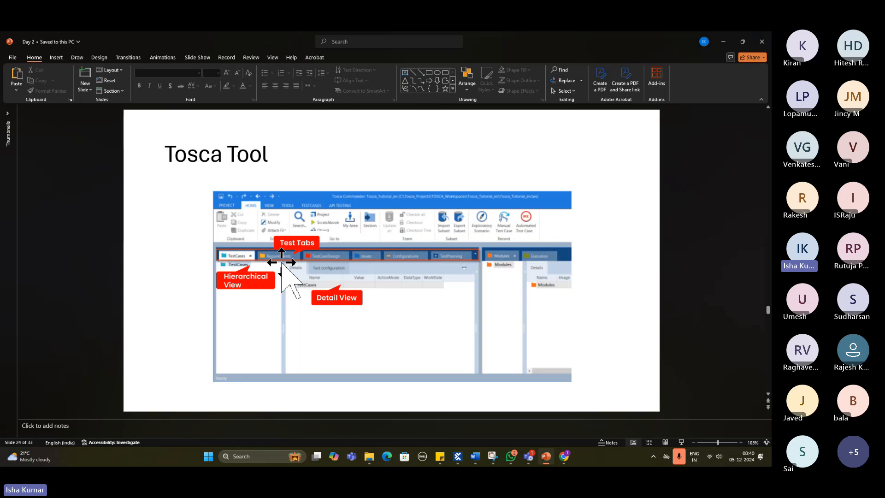
pyautogui.press('pagedown')
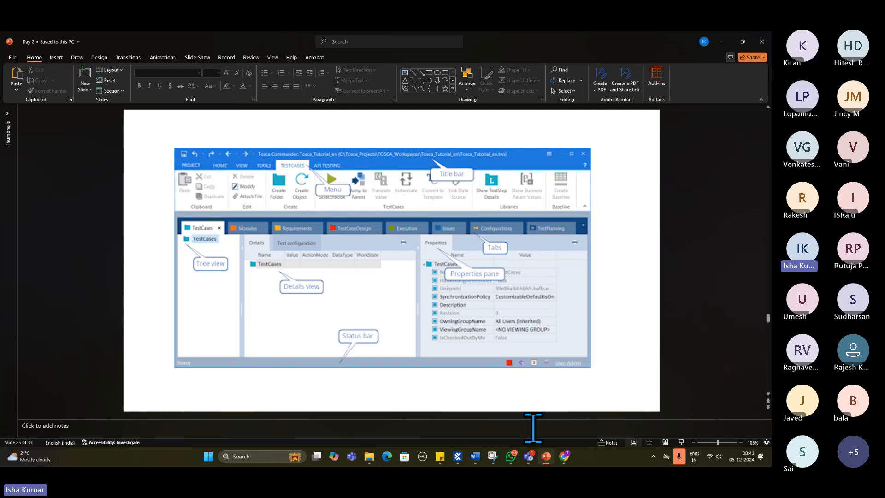
pyautogui.click(457, 456)
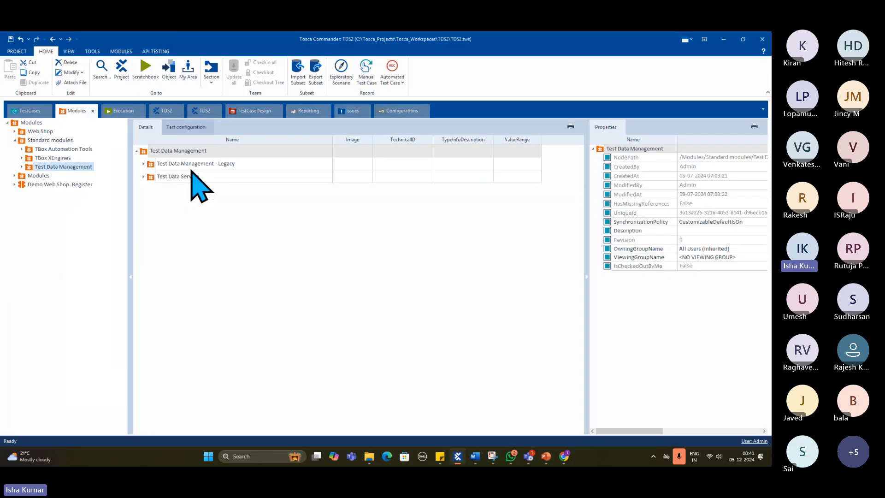
# - Browse the Project, Home, View, Tools, Modules and API Testing command sets of Tosca Commander in turn
pyautogui.click(15, 52)
pyautogui.click(15, 47)
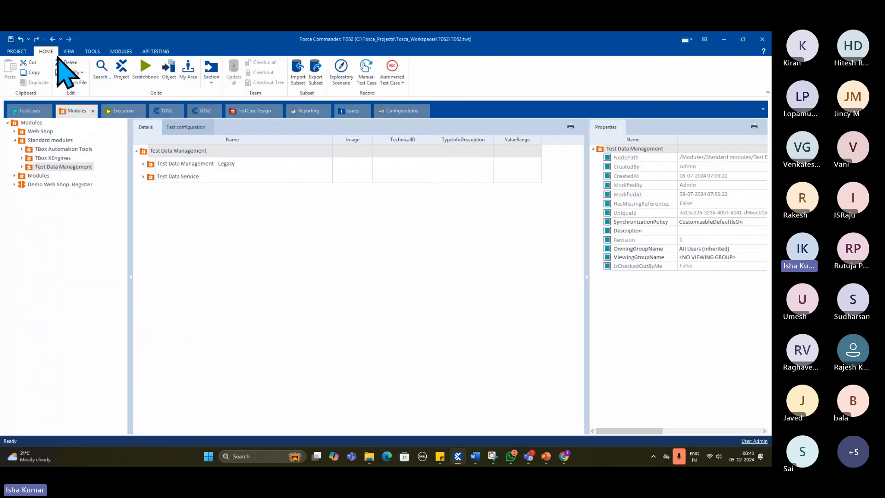
pyautogui.click(68, 52)
pyautogui.click(92, 52)
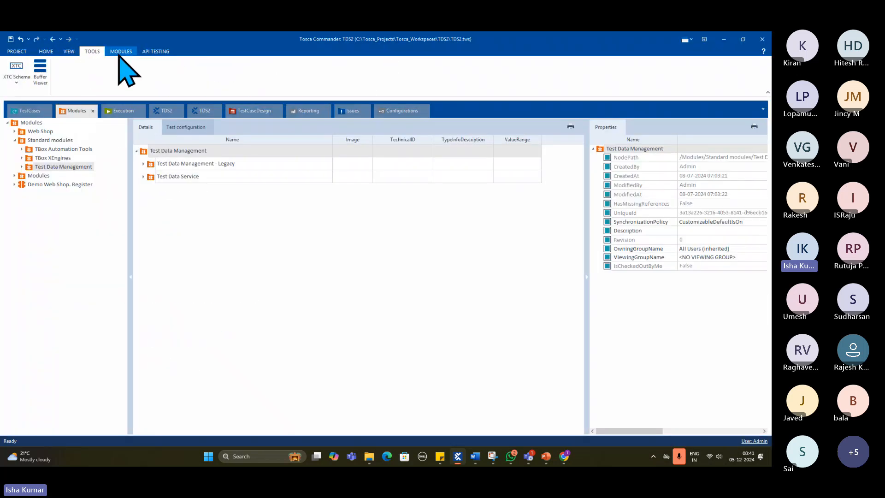
pyautogui.click(120, 51)
pyautogui.click(156, 52)
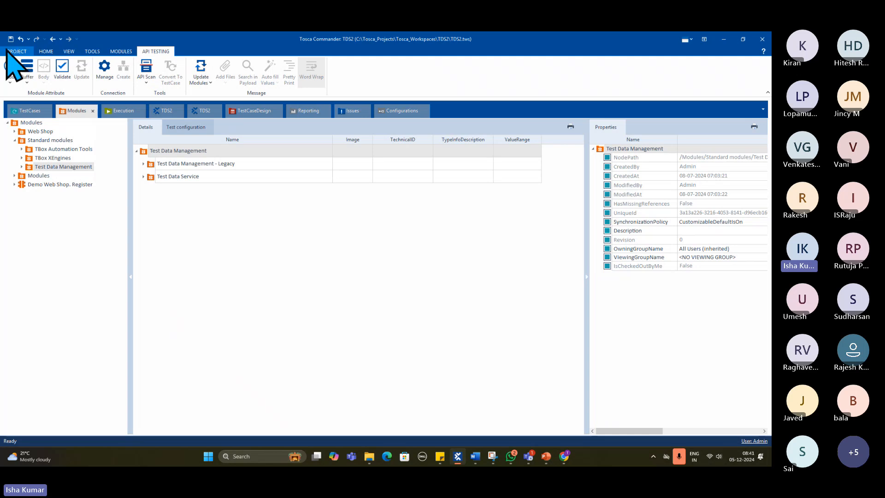
# - Switch between PowerPoint's labelled interface slide and Tosca Commander twice to compare the layouts, ending in Tosca Commander
pyautogui.click(544, 456)
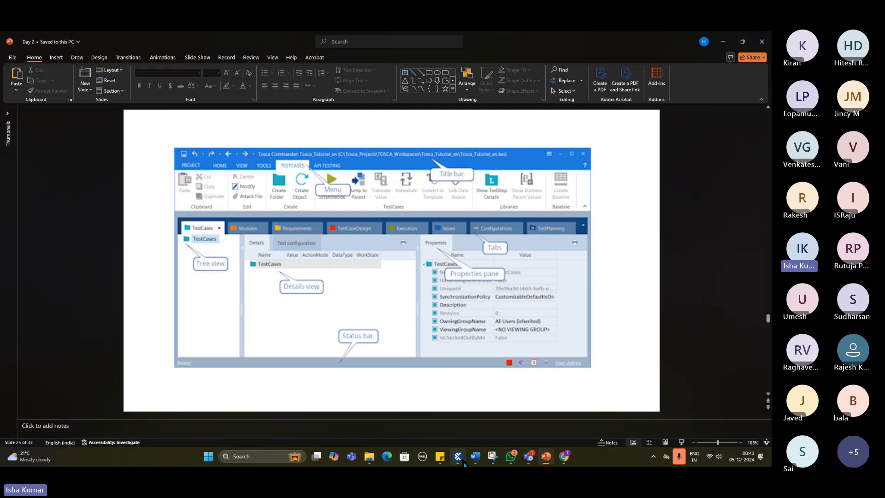
pyautogui.click(461, 459)
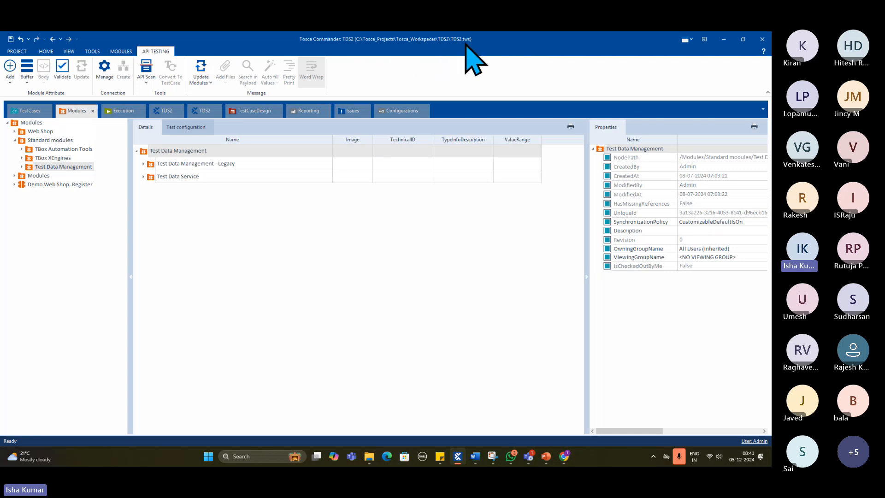
pyautogui.click(547, 455)
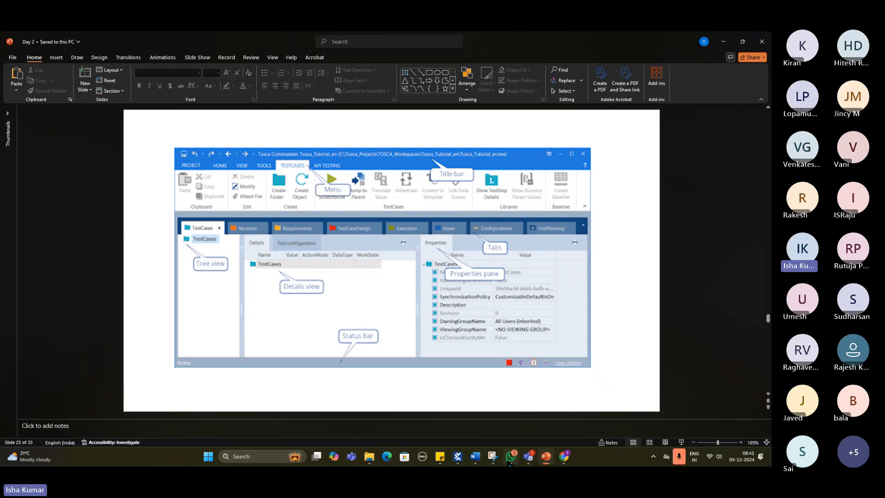
pyautogui.moveTo(463, 458)
pyautogui.click(450, 417)
pyautogui.click(457, 457)
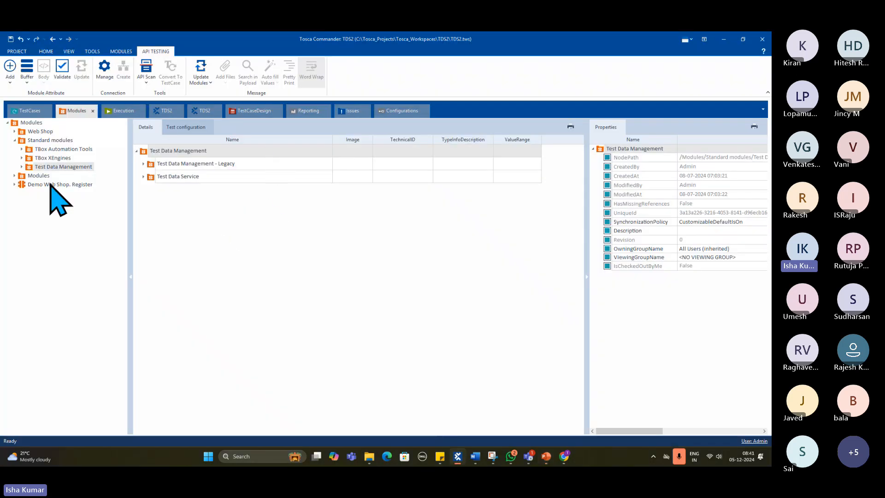
# - Widen the Properties pane to show its full values, then demonstrate collapsing and restoring the pane
pyautogui.moveTo(586, 239); pyautogui.dragTo(496, 252)
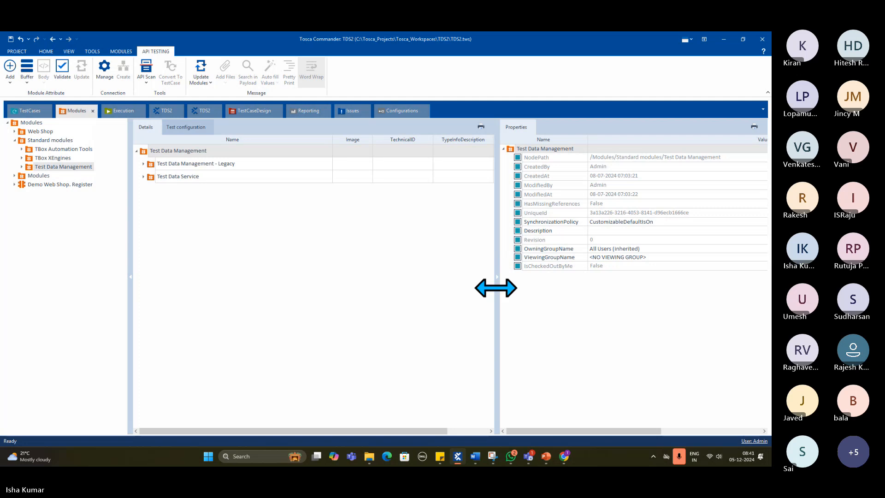
pyautogui.click(496, 288)
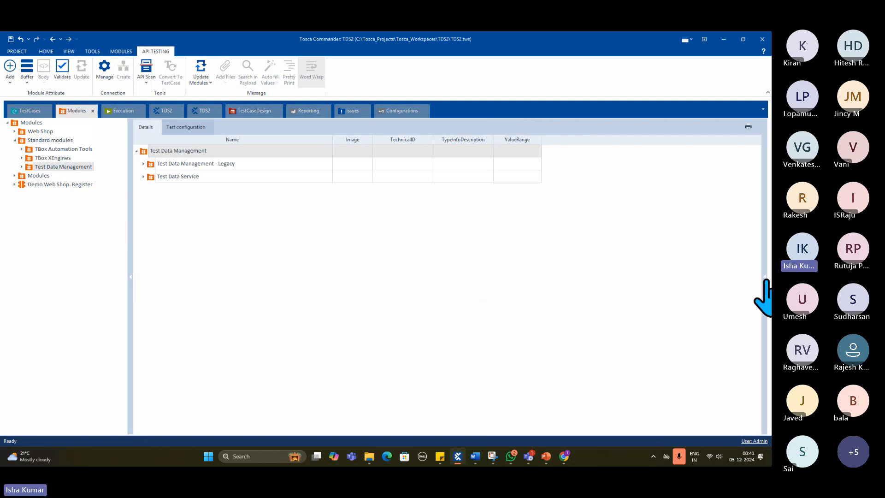
pyautogui.click(766, 280)
pyautogui.click(494, 281)
pyautogui.click(764, 295)
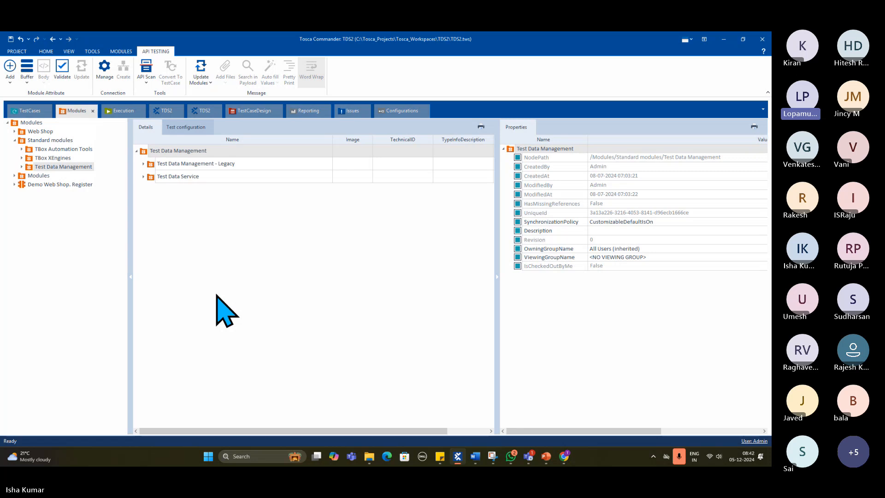
# - Revisit the interface slide in PowerPoint, return to Tosca Commander and expand Test Data Service and its TestData - Find & provide record module in the details view
pyautogui.click(545, 456)
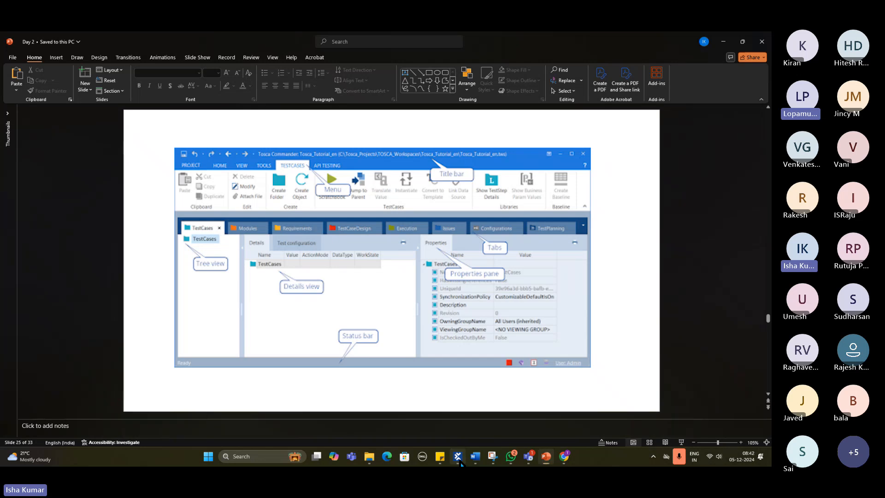
pyautogui.click(459, 458)
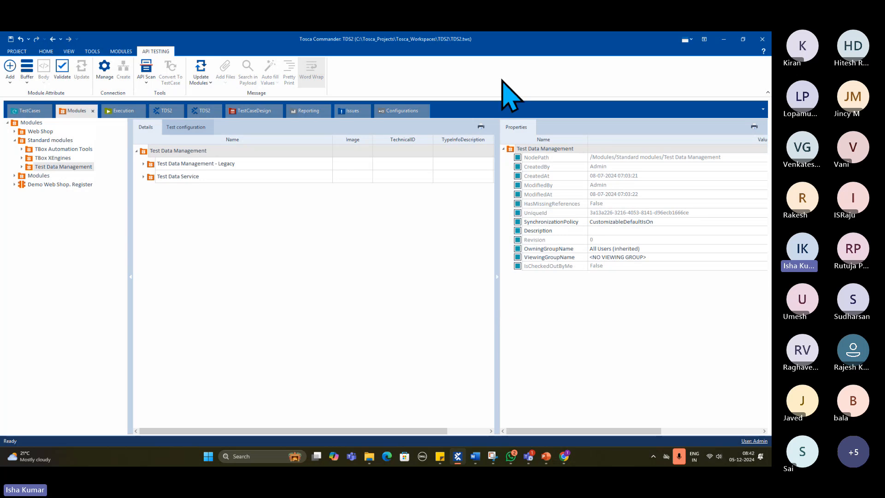
pyautogui.click(188, 164)
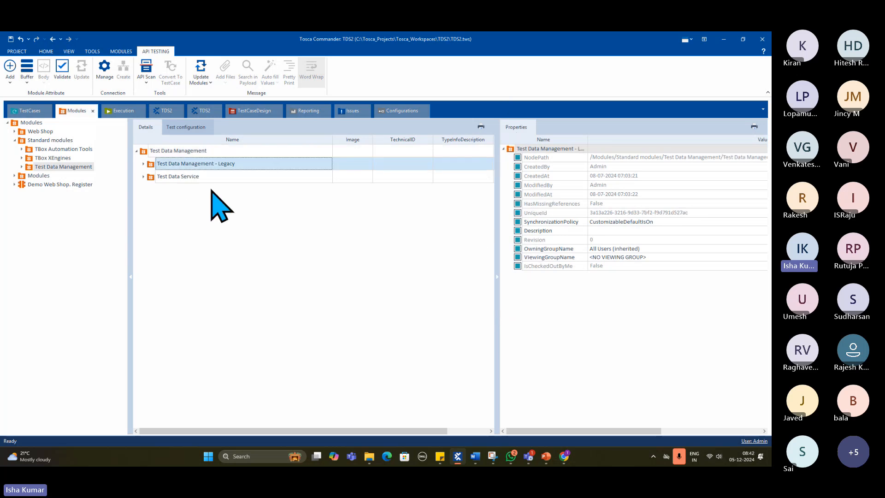
pyautogui.click(143, 177)
pyautogui.click(167, 189)
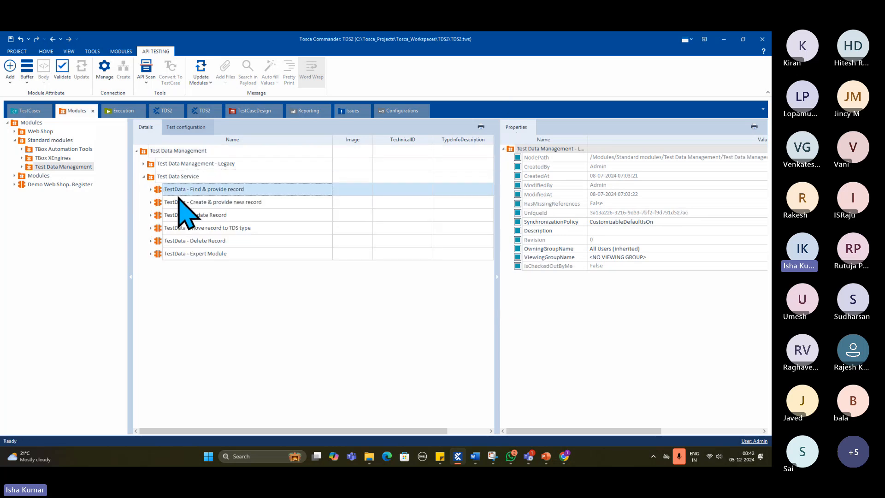
pyautogui.click(151, 189)
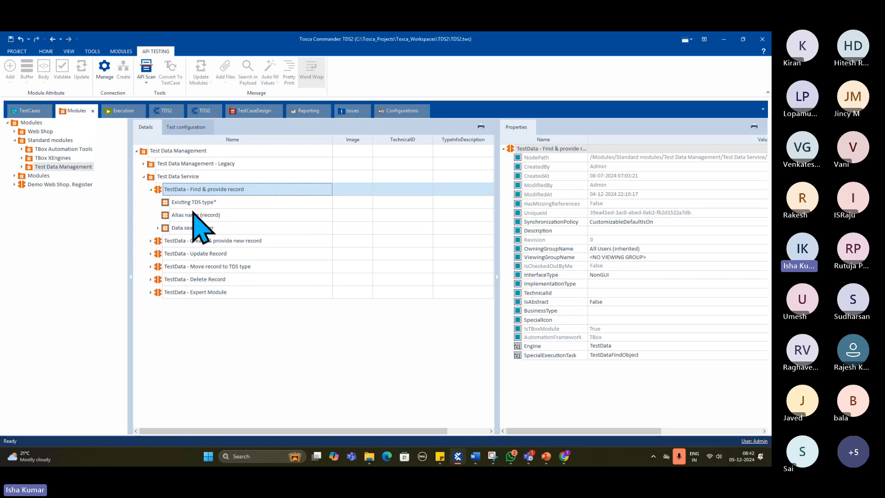
# - Open the Demo Web Shop. Register module and examine the properties of its Register and Log in links in the details view
pyautogui.click(56, 183)
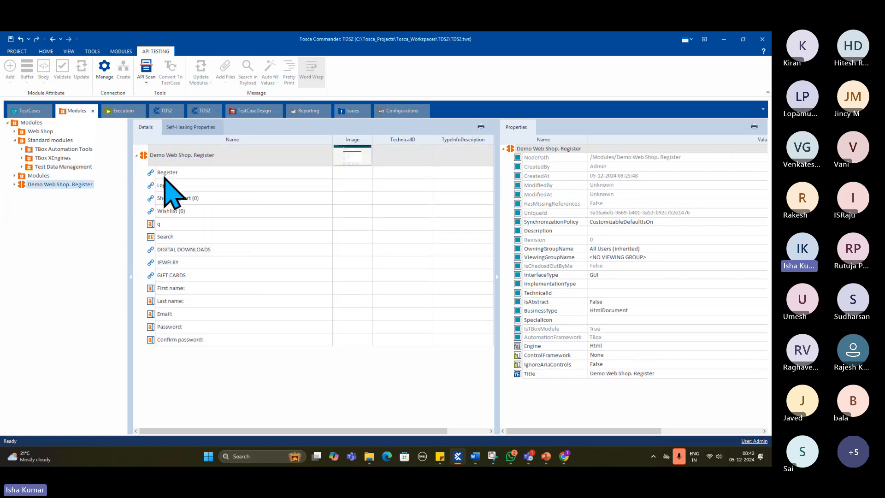
pyautogui.click(166, 173)
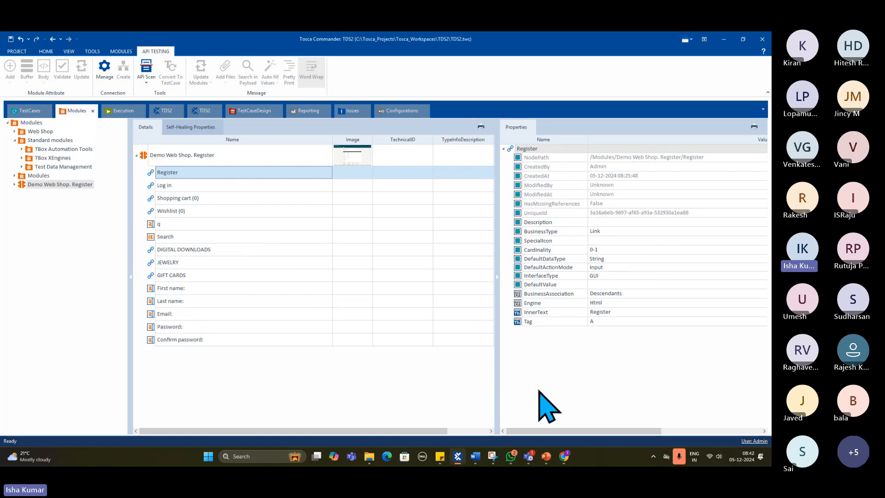
pyautogui.click(167, 186)
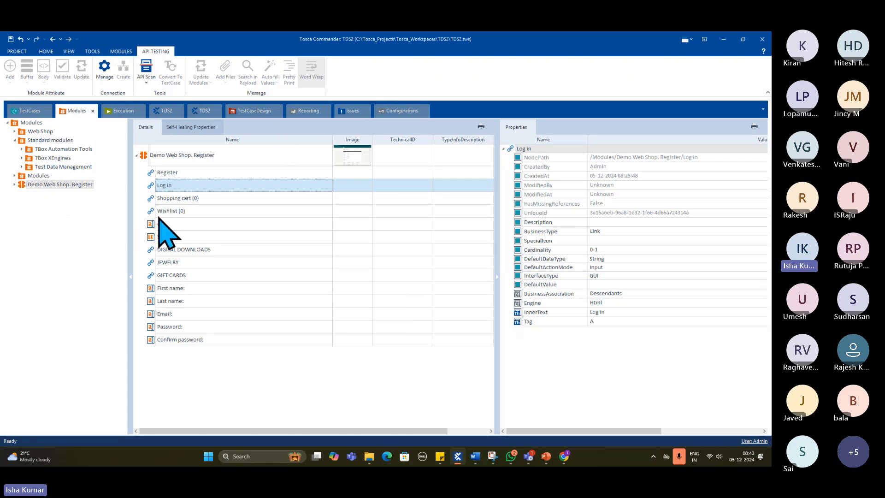
# - Expand Demo Web Shop. Register in the tree view and view the properties of Register, Log in, Shopping cart and Wishlist
pyautogui.click(15, 185)
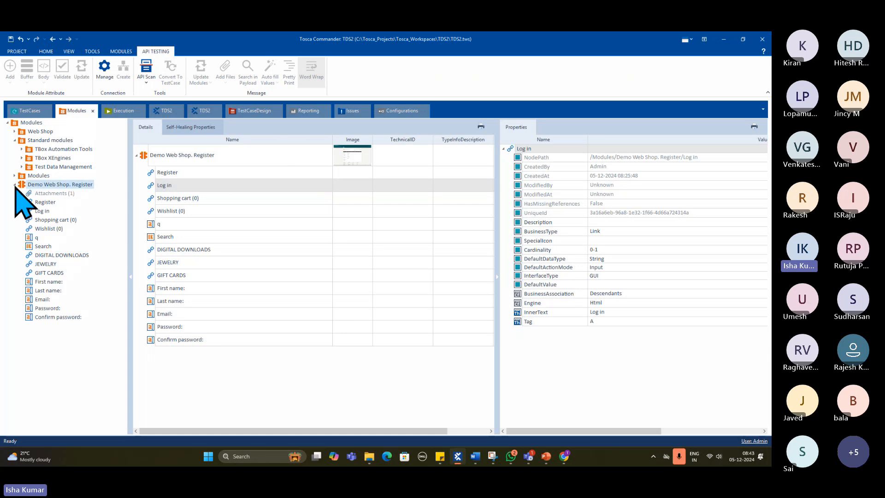
pyautogui.click(46, 203)
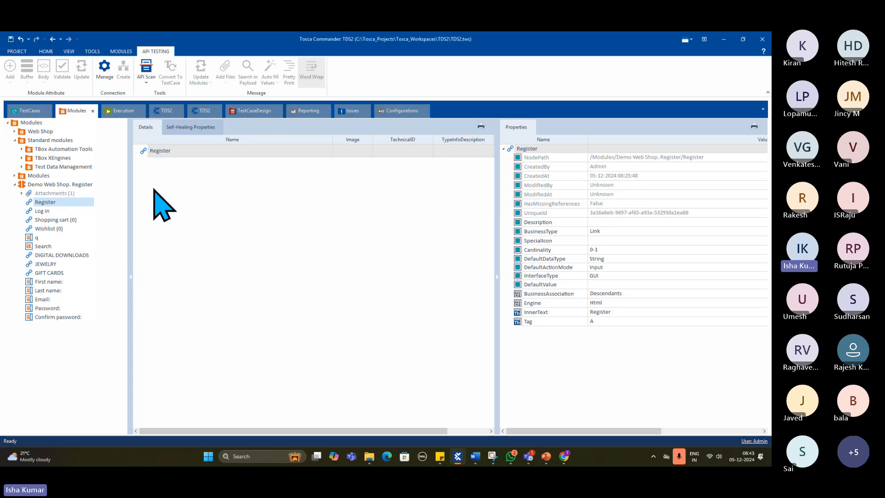
pyautogui.click(46, 211)
pyautogui.click(49, 220)
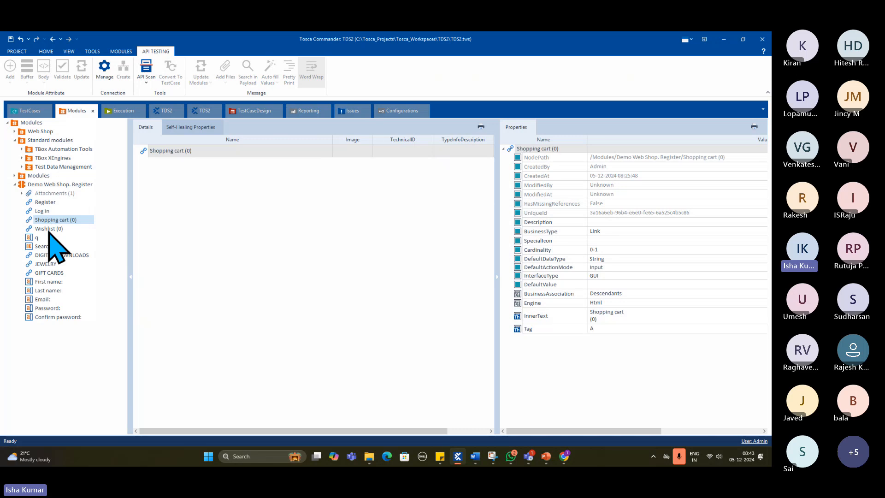
pyautogui.click(49, 229)
# - Compare the properties from Register through Wishlist again plus the Search control, then switch to the interface slide in PowerPoint
pyautogui.click(46, 202)
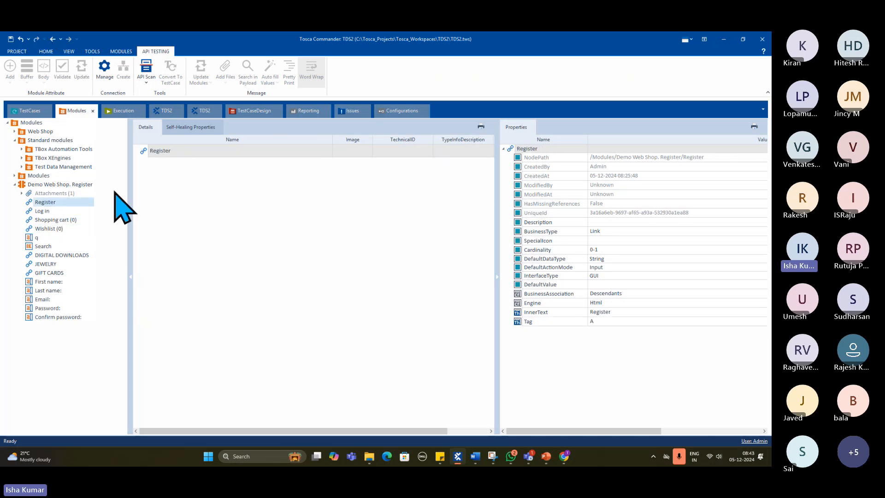
pyautogui.click(41, 211)
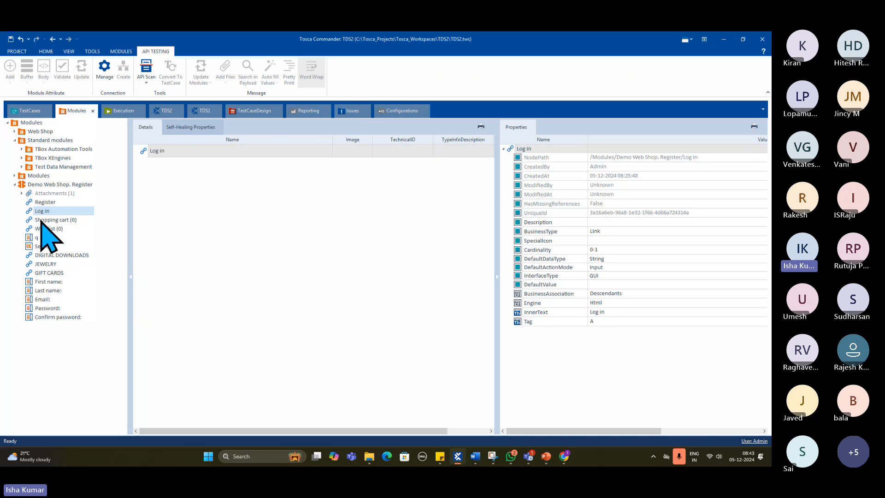
pyautogui.click(46, 220)
pyautogui.click(45, 228)
pyautogui.click(41, 246)
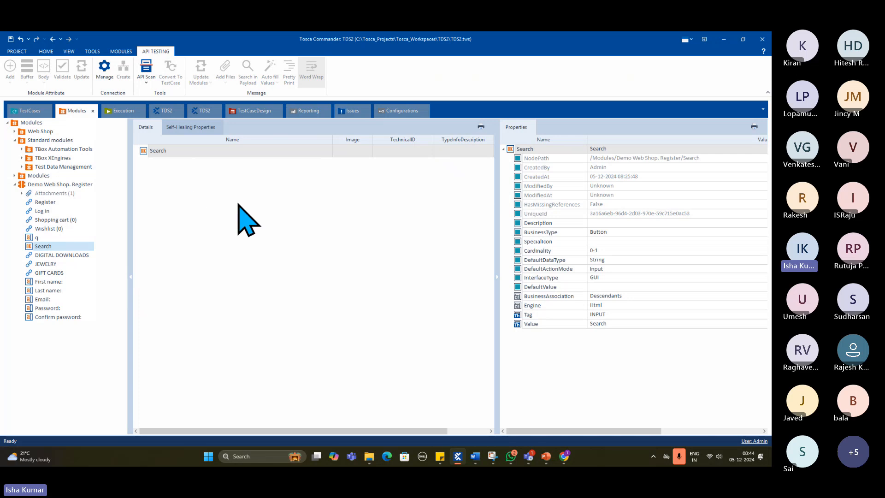
pyautogui.click(546, 457)
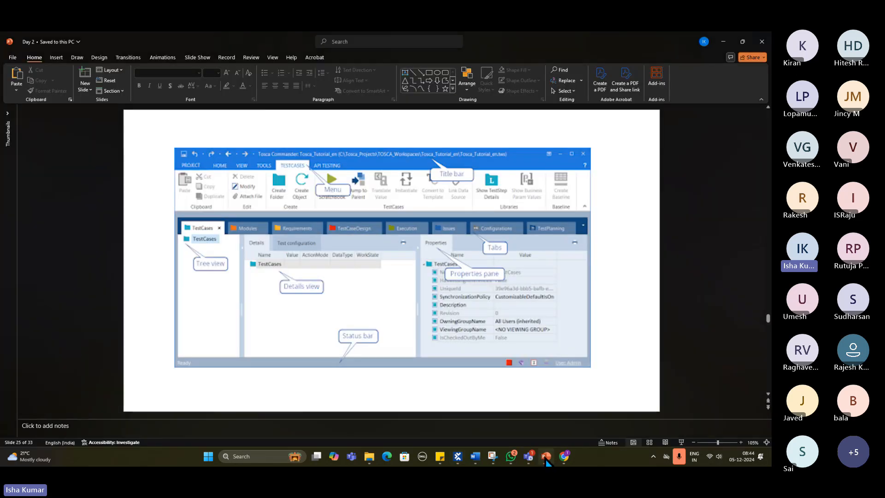
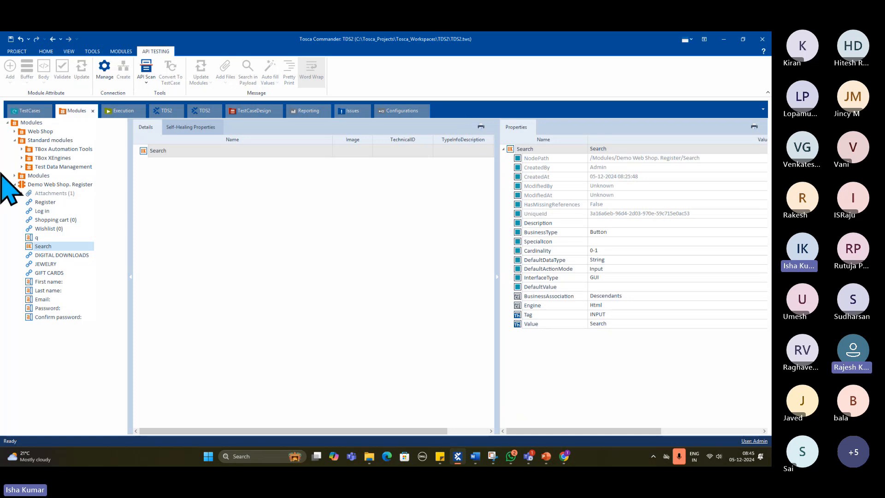
# - Collapse Demo Web Shop. Register and Standard modules in the module tree, and expand the Demo Web Shop. Register step in <New TestCase>_1
pyautogui.click(15, 185)
pyautogui.click(14, 140)
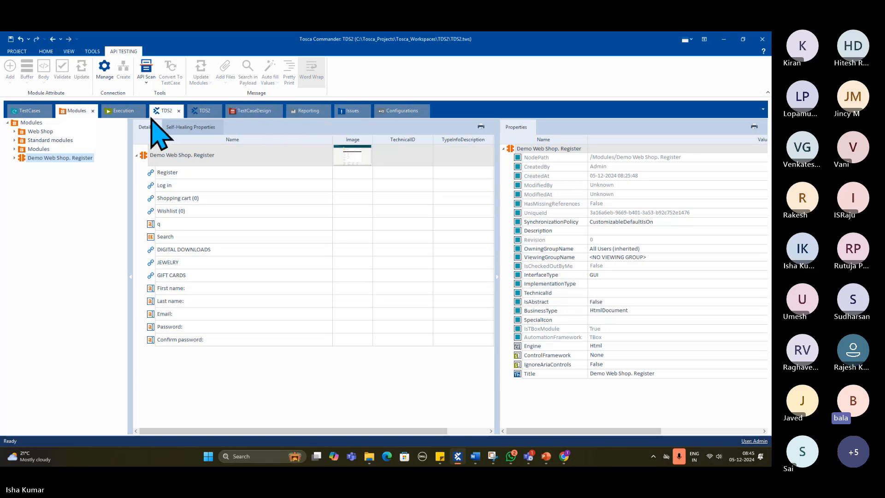
pyautogui.click(29, 111)
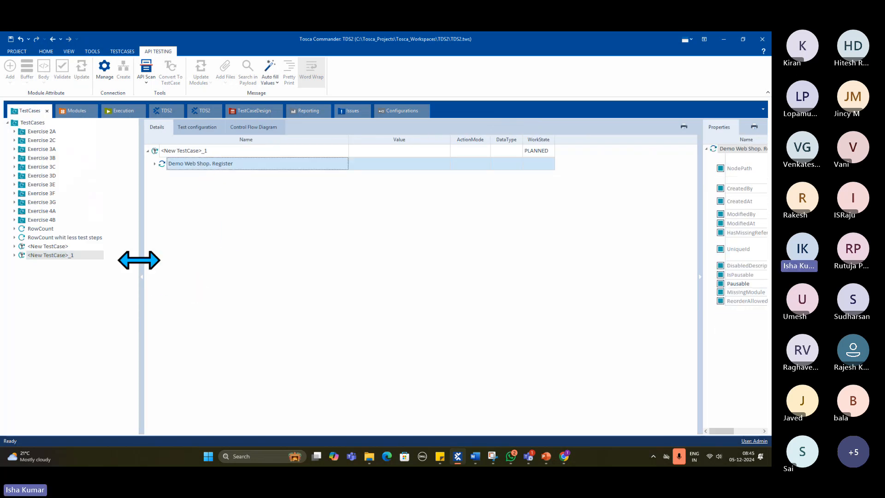
pyautogui.click(154, 164)
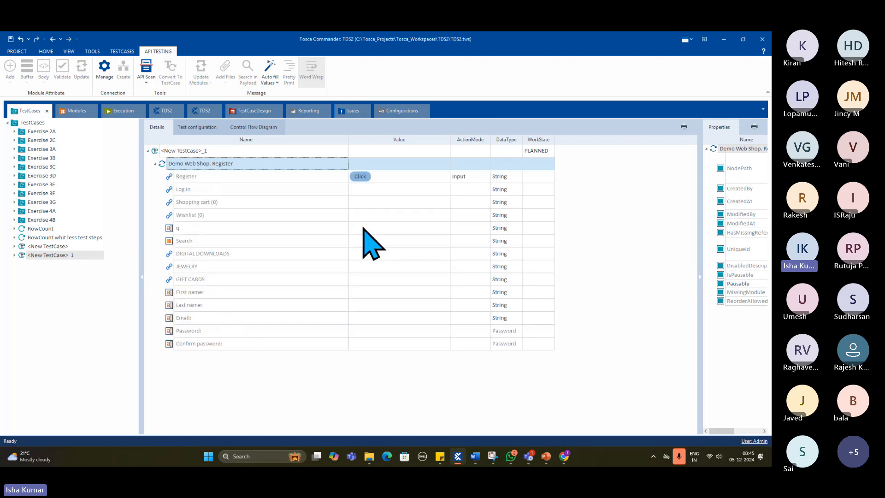
# - Switch to Chrome to view the Demo Web Shop Register page, and return to Tosca Commander
pyautogui.click(565, 457)
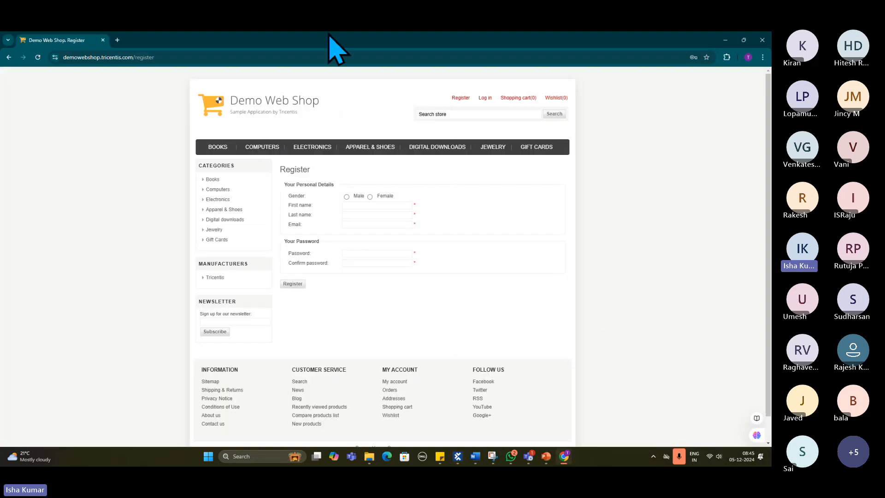
pyautogui.click(727, 38)
pyautogui.click(719, 49)
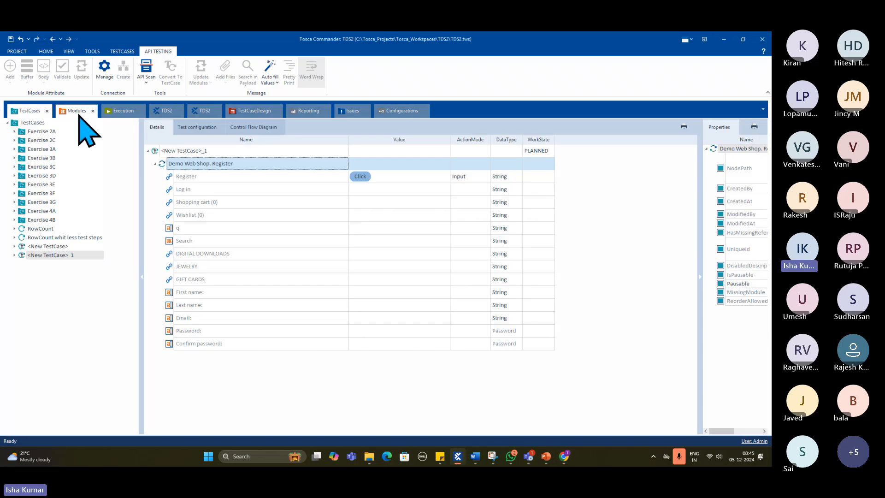
# - Show Standard modules in the details view and collapse TBox Automation Tools, TBox XEngines and Test Data Management
pyautogui.click(77, 111)
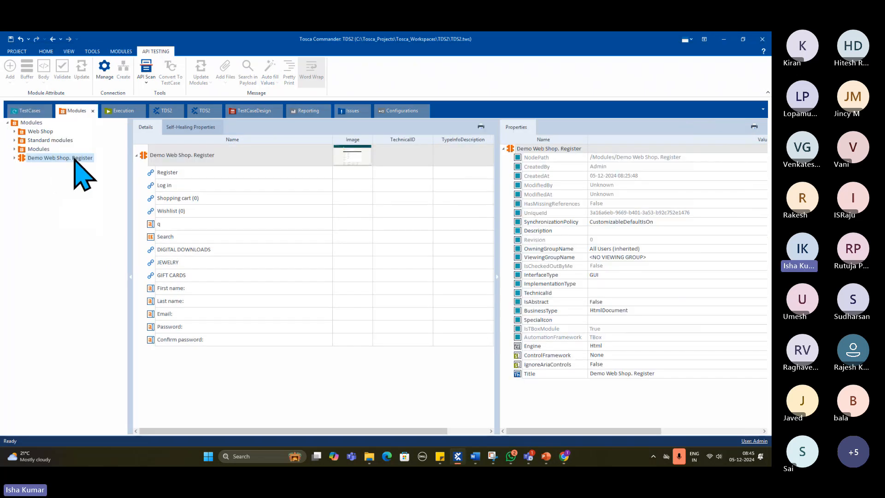
pyautogui.click(31, 141)
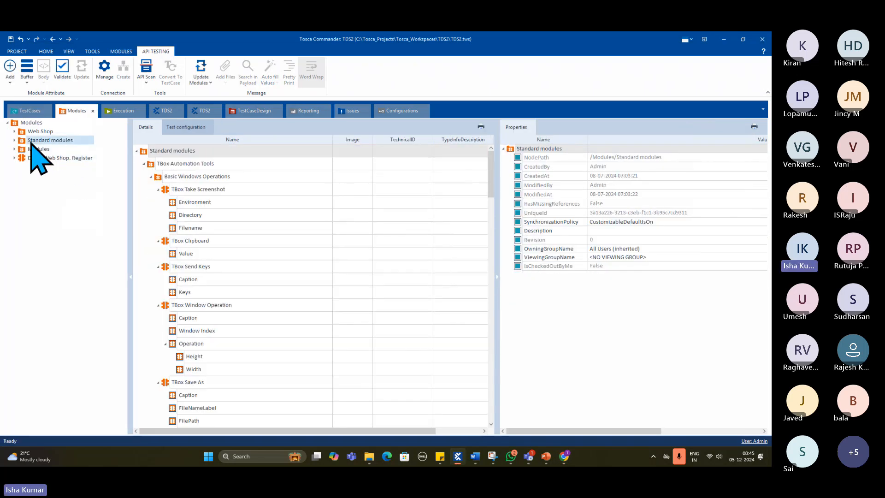
pyautogui.click(143, 163)
pyautogui.click(143, 177)
pyautogui.click(143, 190)
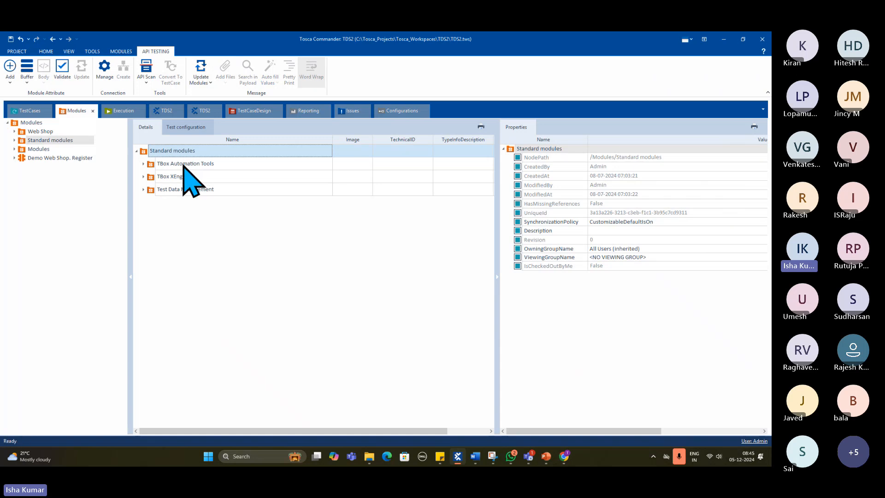
# - Review the Demo Web Shop. Register module and its Confirm password properties, and collapse the matching test step in <New TestCase>_1
pyautogui.click(54, 158)
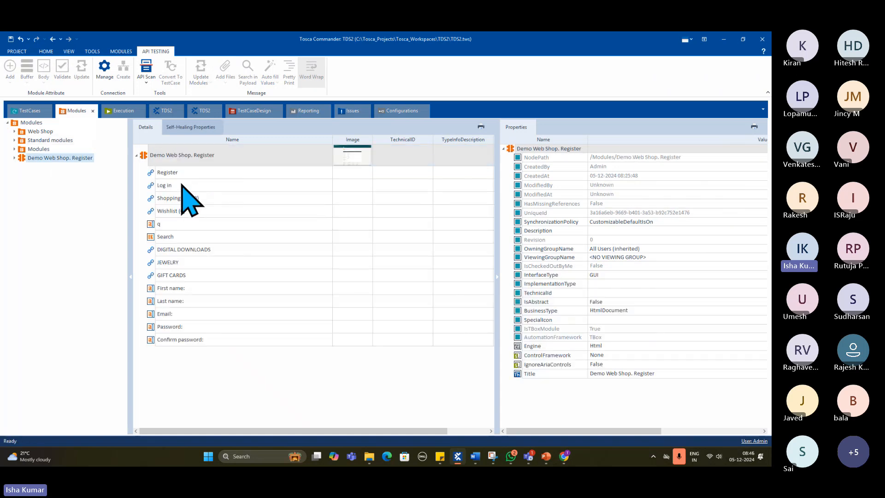
pyautogui.click(174, 340)
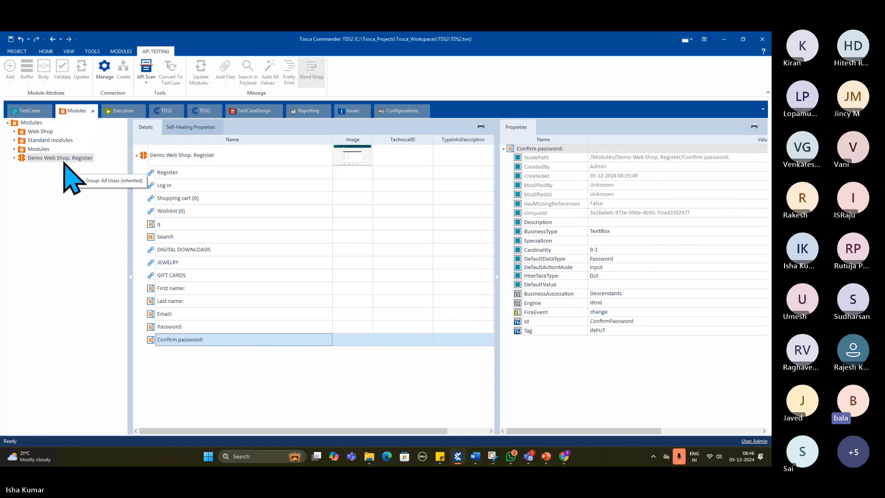
pyautogui.click(32, 111)
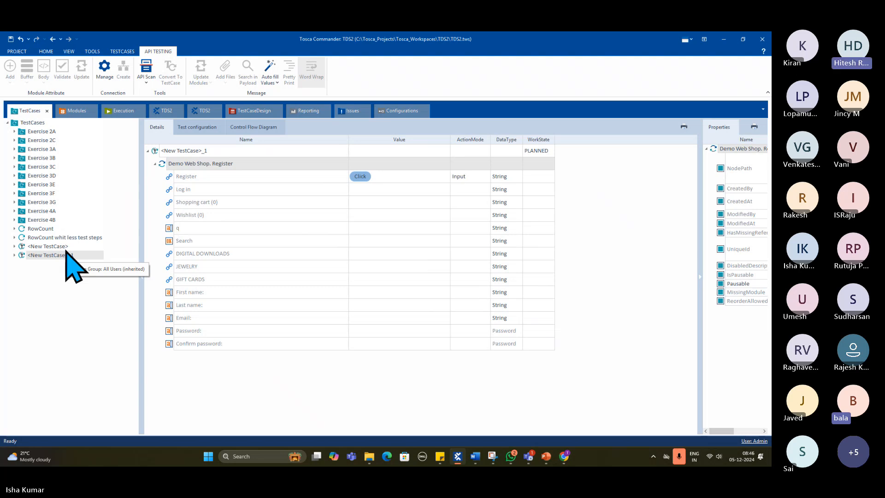
pyautogui.click(77, 111)
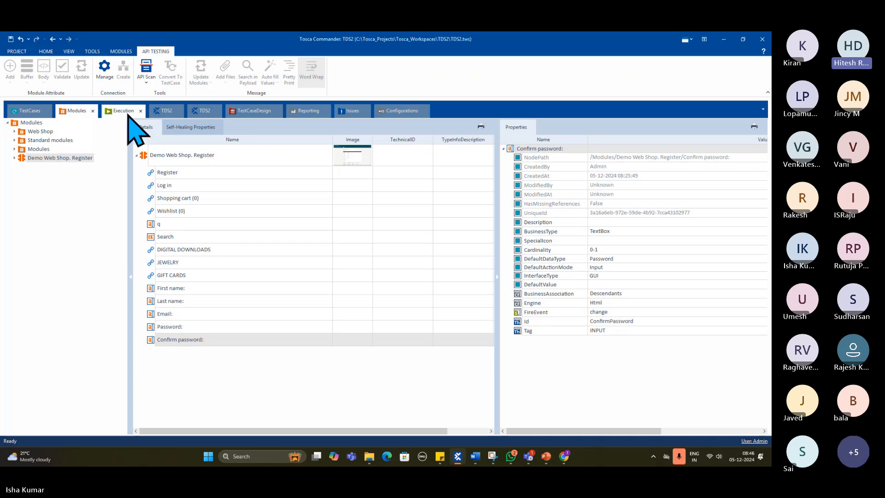
pyautogui.click(28, 111)
pyautogui.click(154, 164)
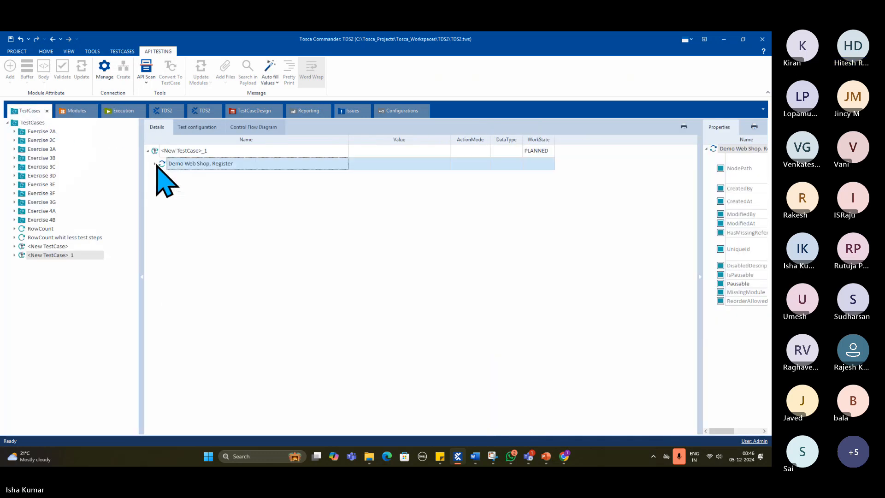
# - Expand Standard modules and TBox Automation Tools in the module tree and examine the modules under Basic Windows Operations
pyautogui.click(67, 113)
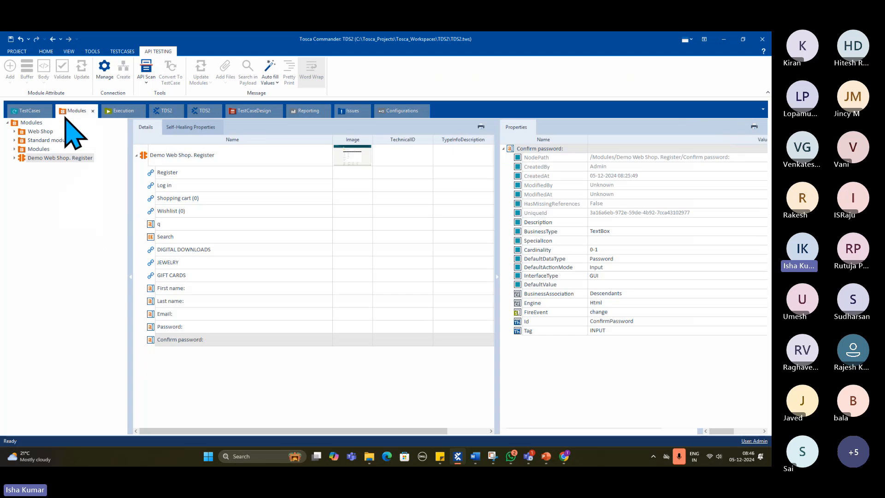
pyautogui.click(15, 140)
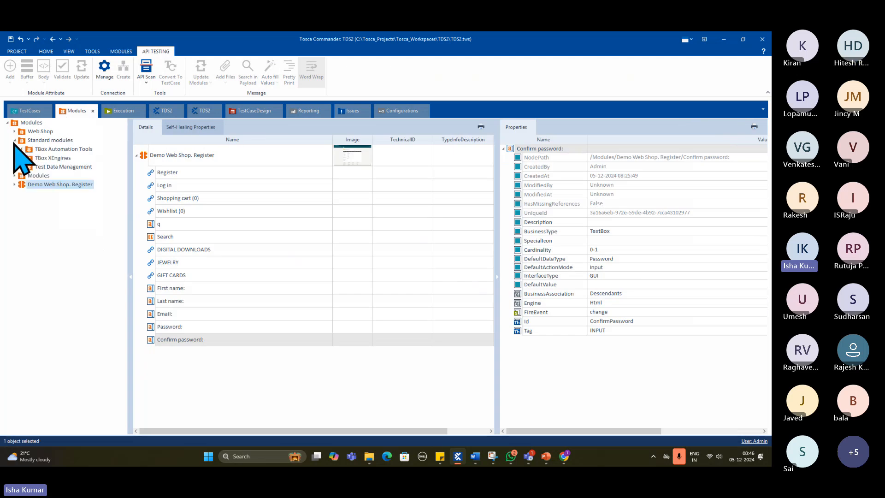
pyautogui.click(22, 149)
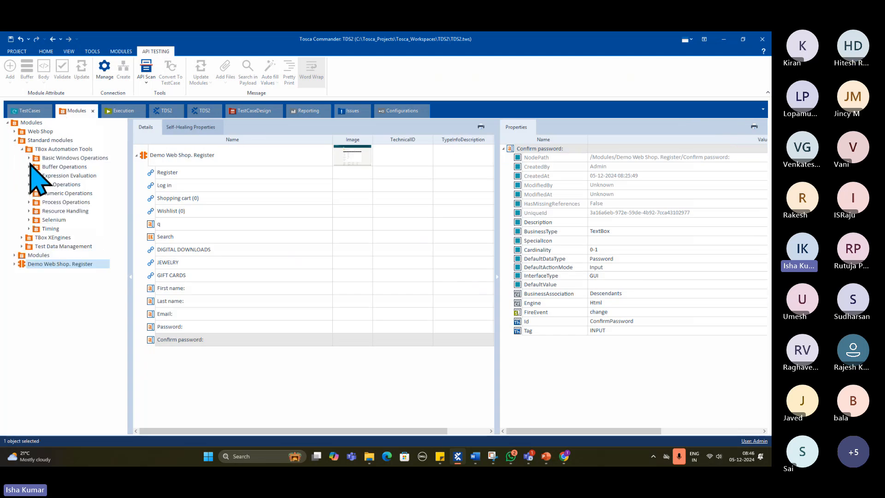
pyautogui.click(29, 158)
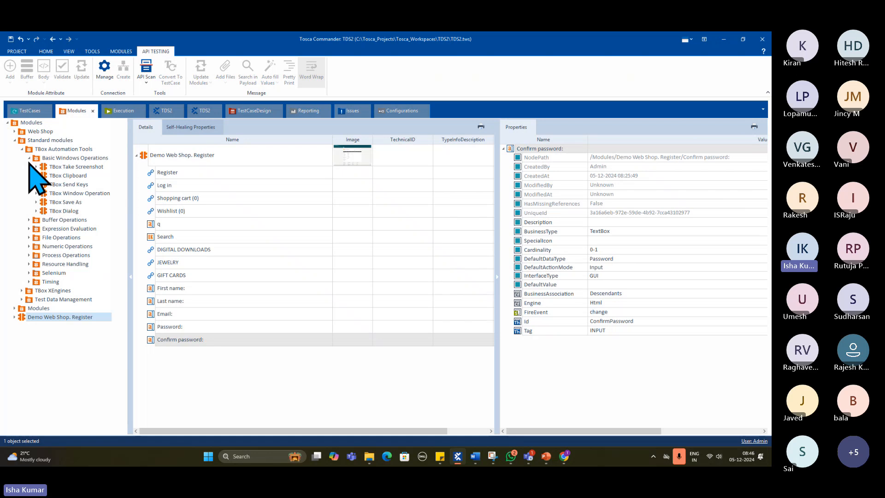
pyautogui.click(28, 158)
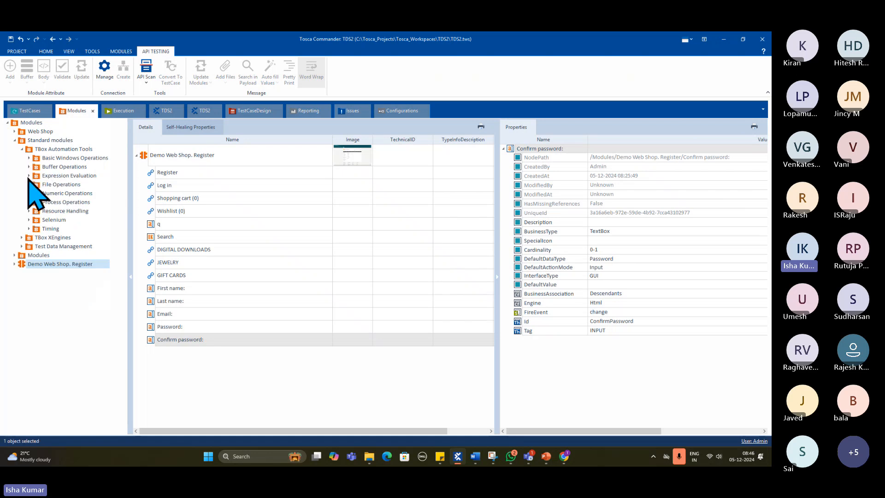
# - Add the OpenUrl module from the Html folder of TBox XEngines to <New TestCase>_1 above the Demo Web Shop. Register step
pyautogui.click(22, 238)
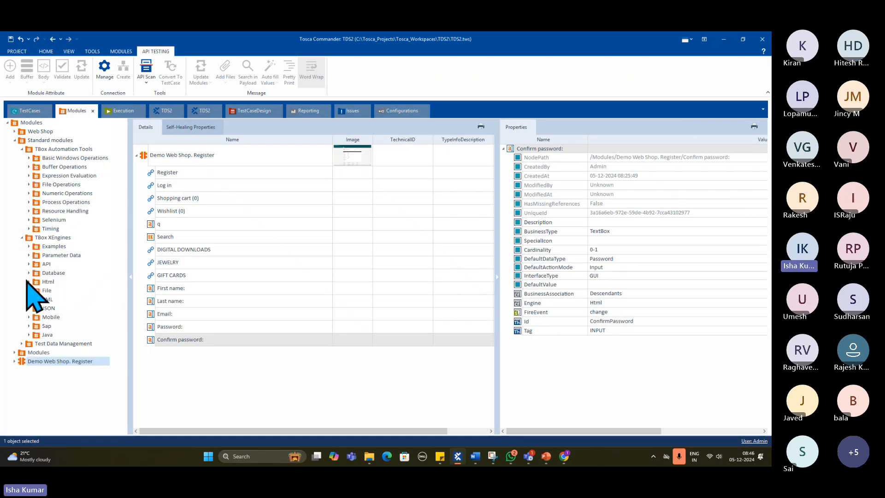
pyautogui.click(28, 282)
pyautogui.click(35, 299)
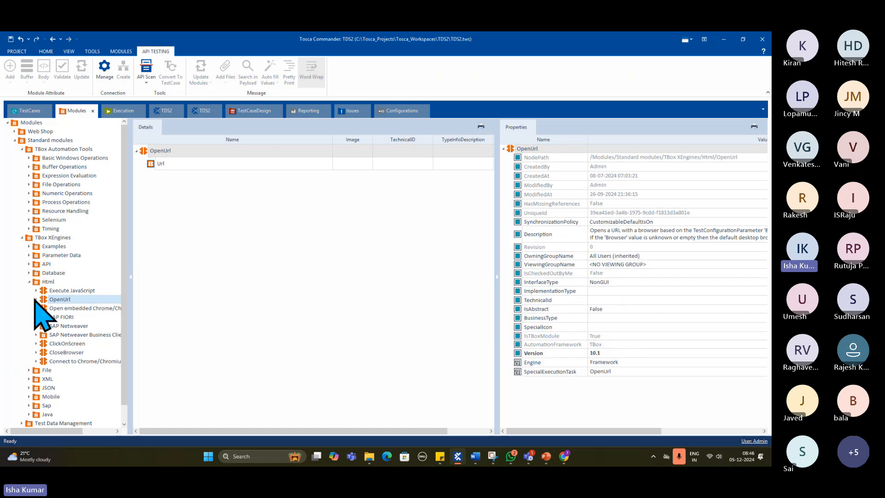
pyautogui.moveTo(37, 300); pyautogui.dragTo(159, 170)
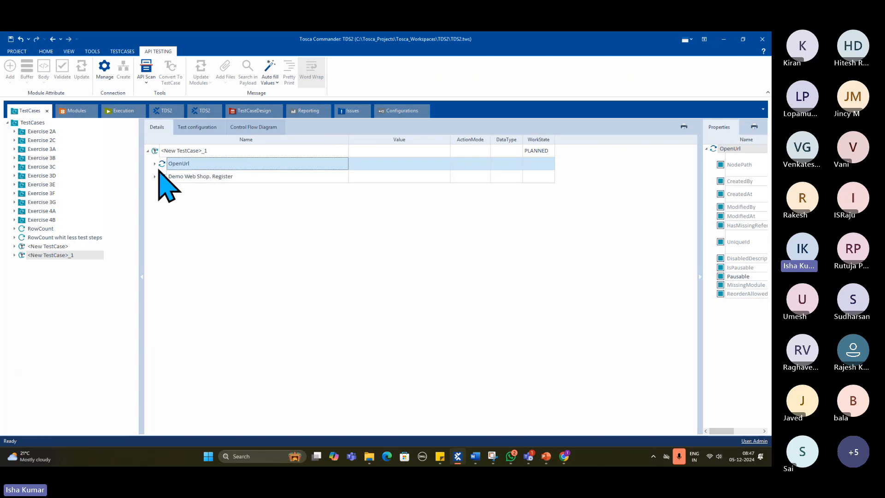
# - Expand the OpenUrl test step, open its Url value for editing, and widen the properties area
pyautogui.click(155, 163)
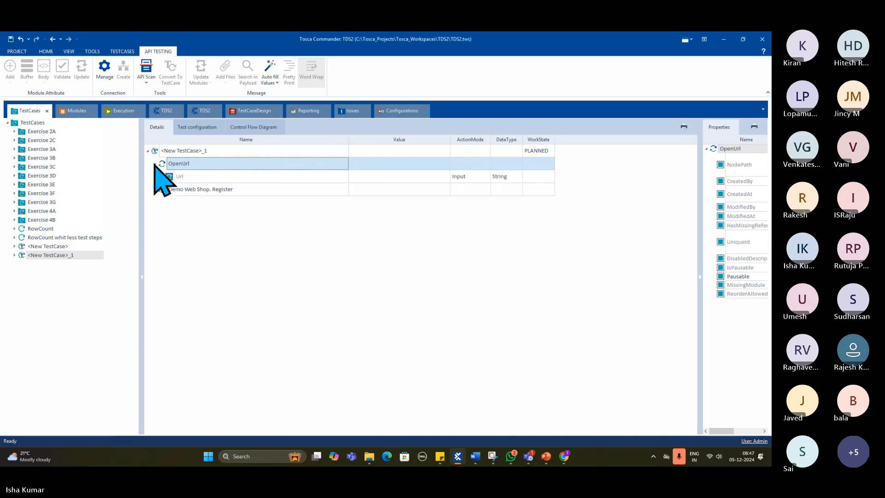
pyautogui.click(365, 174)
pyautogui.click(393, 178)
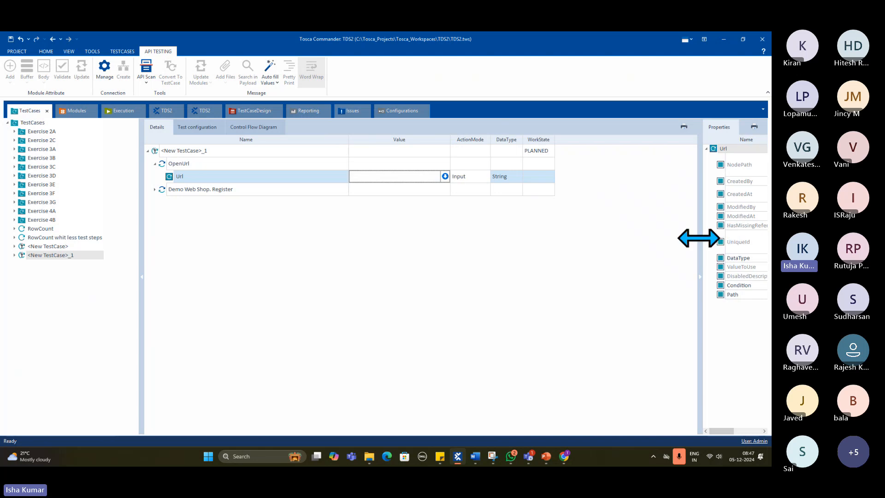
pyautogui.moveTo(698, 237); pyautogui.dragTo(639, 244)
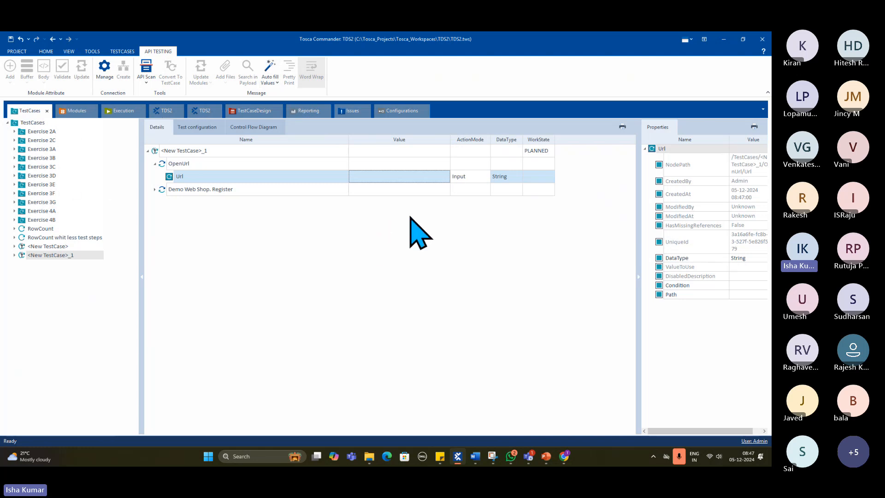
# - Collapse TBox XEngines in the Modules section and its details view, and show the Standard modules folders expanded in the tree
pyautogui.click(72, 112)
pyautogui.click(22, 237)
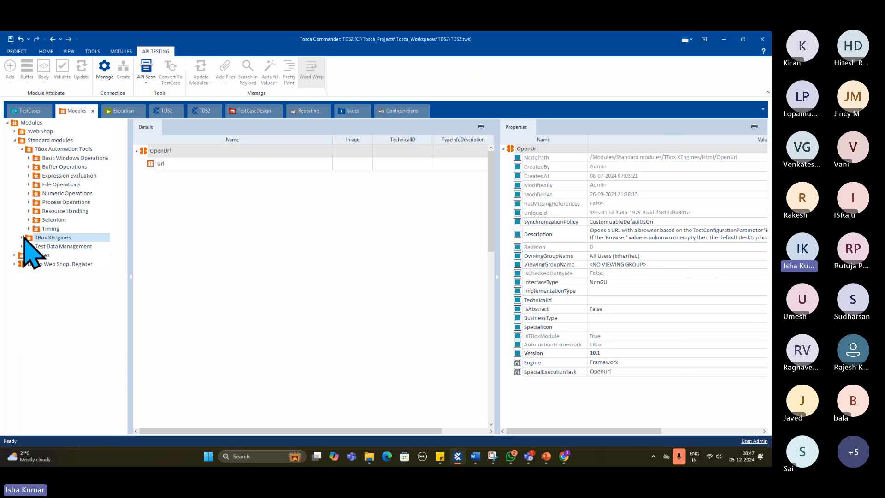
pyautogui.click(17, 141)
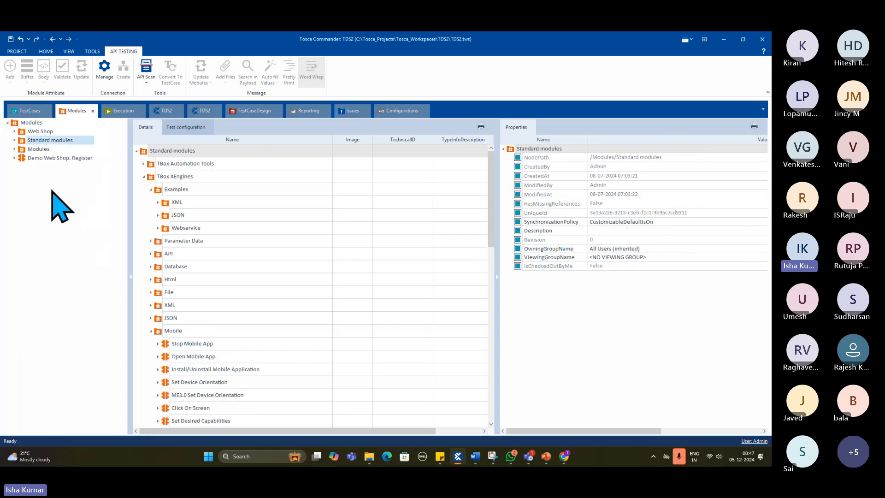
pyautogui.click(144, 177)
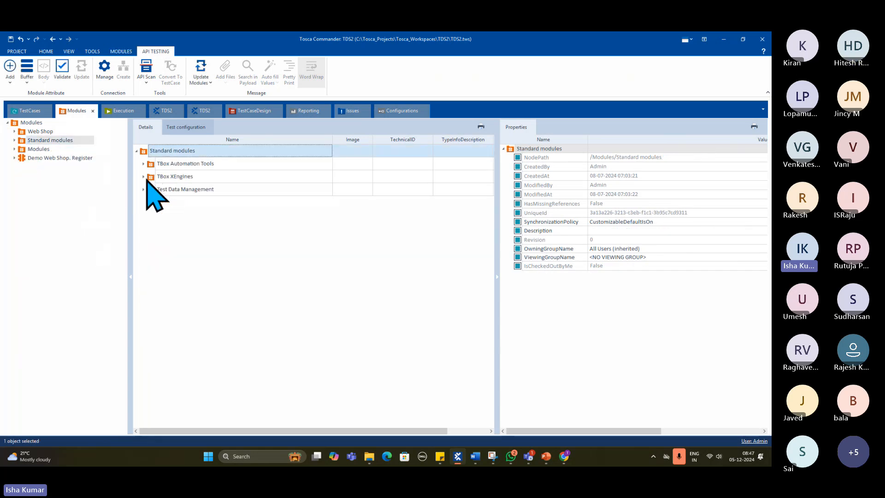
pyautogui.click(14, 140)
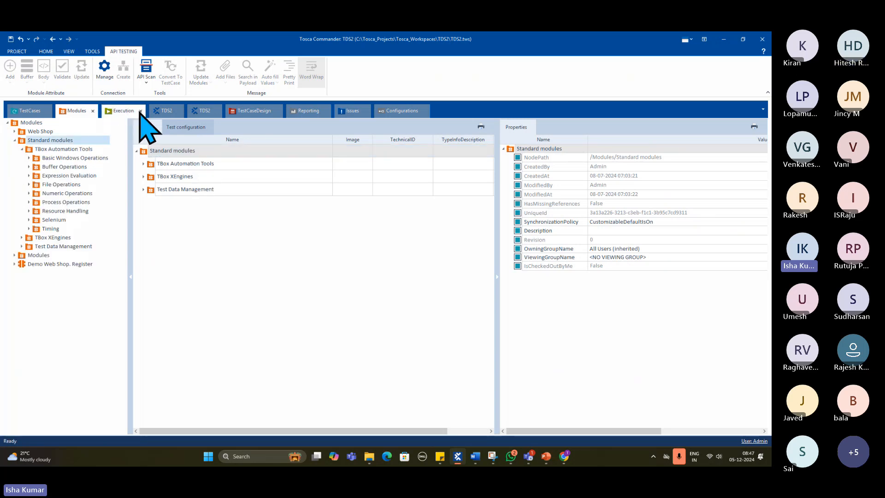
# - Close the Execution, both TDS2, TestCaseDesign, Reporting, Issues, Configurations and Modules sections, keeping only TestCases open
pyautogui.click(140, 110)
pyautogui.click(131, 110)
pyautogui.click(134, 111)
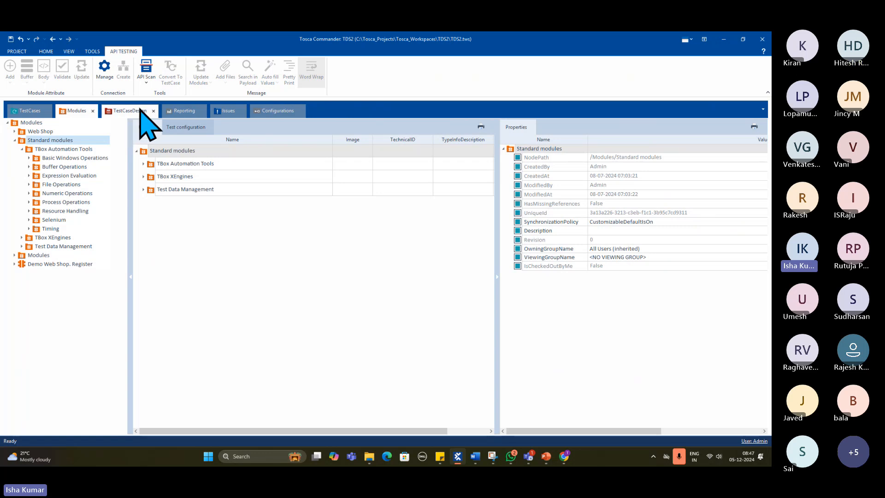
pyautogui.click(153, 110)
pyautogui.click(141, 111)
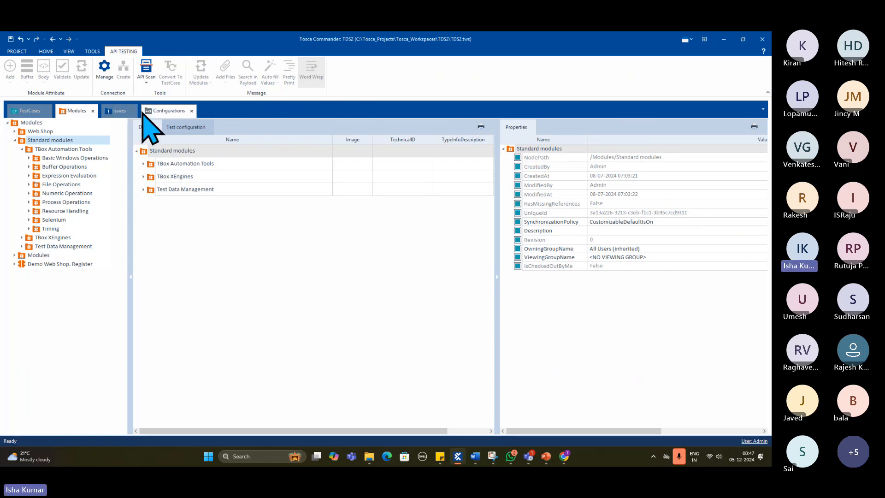
pyautogui.click(133, 111)
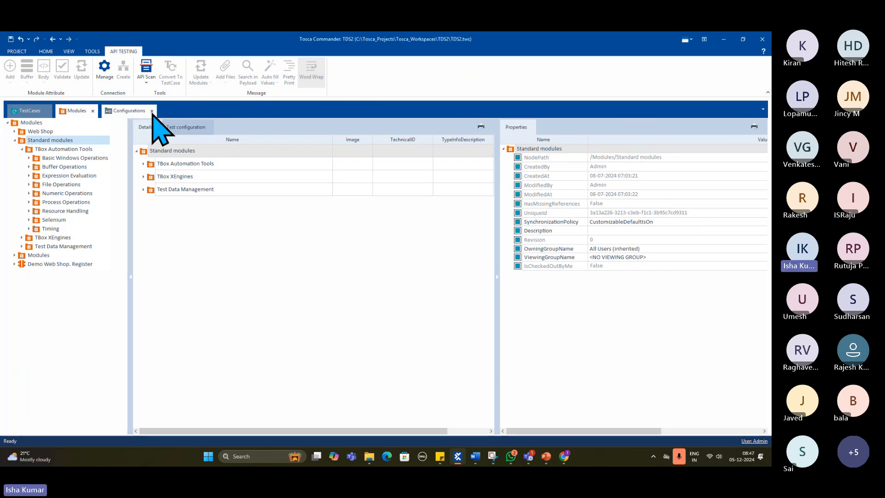
pyautogui.click(151, 111)
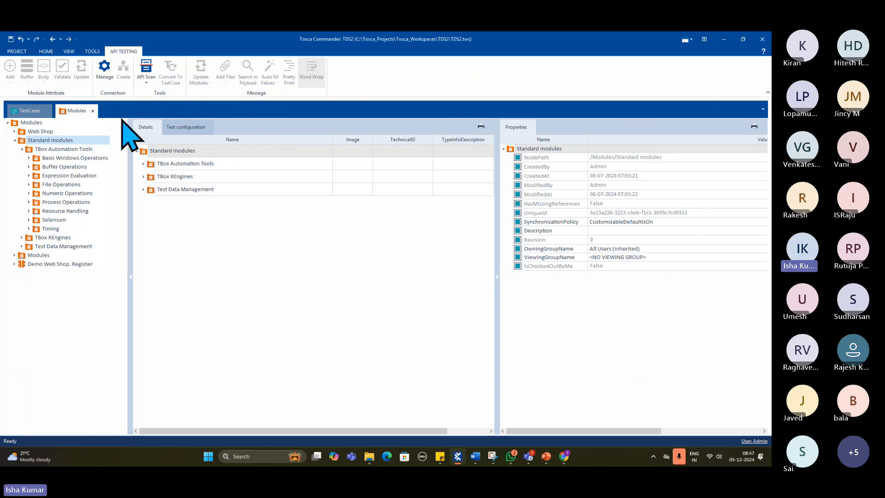
pyautogui.click(94, 111)
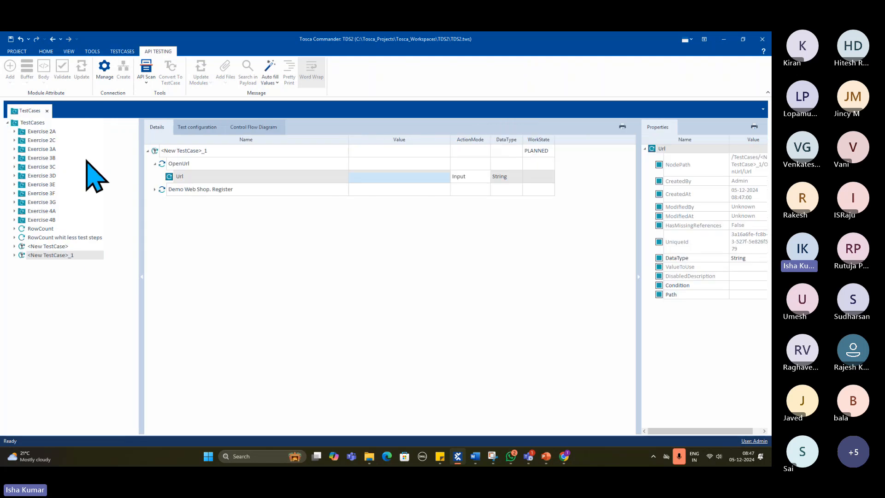
# - Open the Modules section from the TDS2 project window and dock it as a tab beside TestCases
pyautogui.click(46, 51)
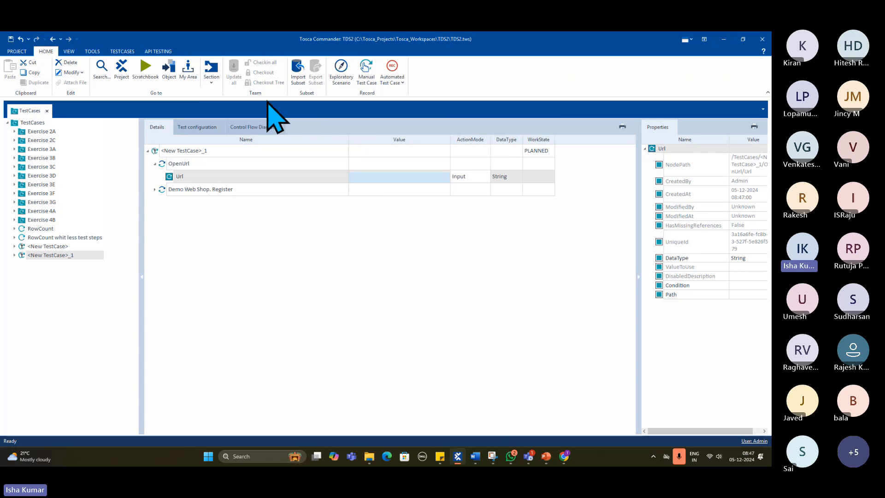
pyautogui.click(120, 69)
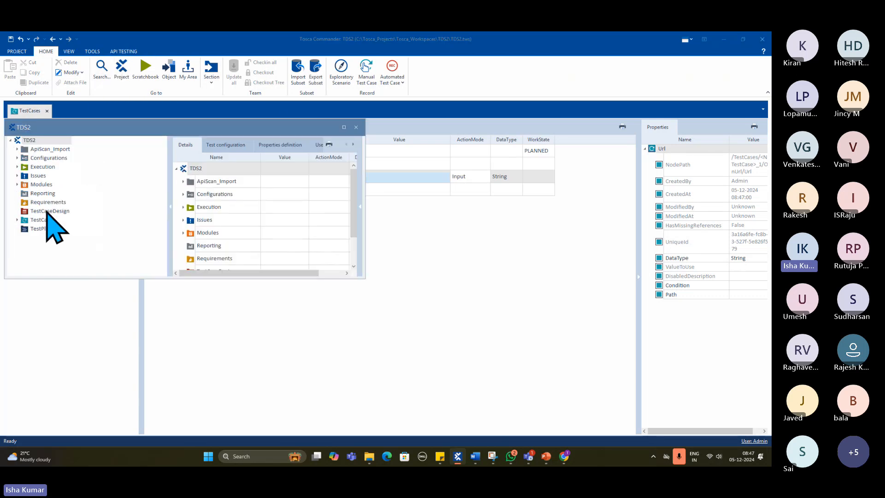
pyautogui.click(42, 184)
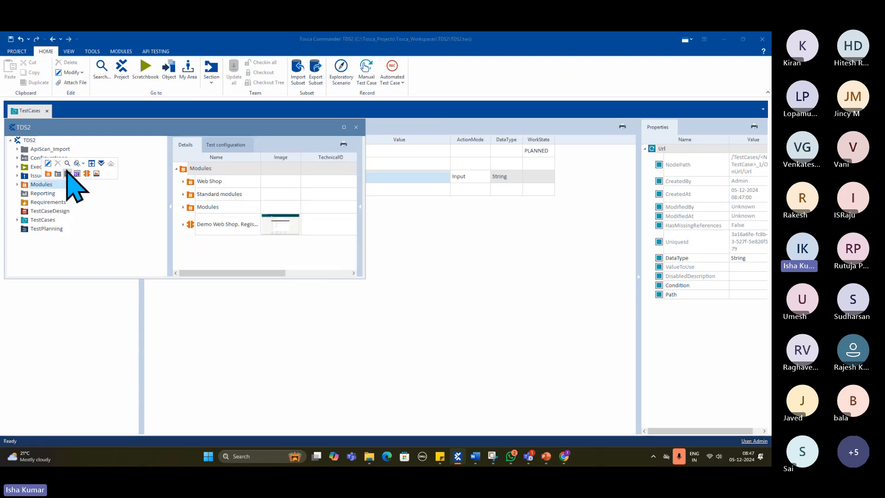
pyautogui.click(92, 163)
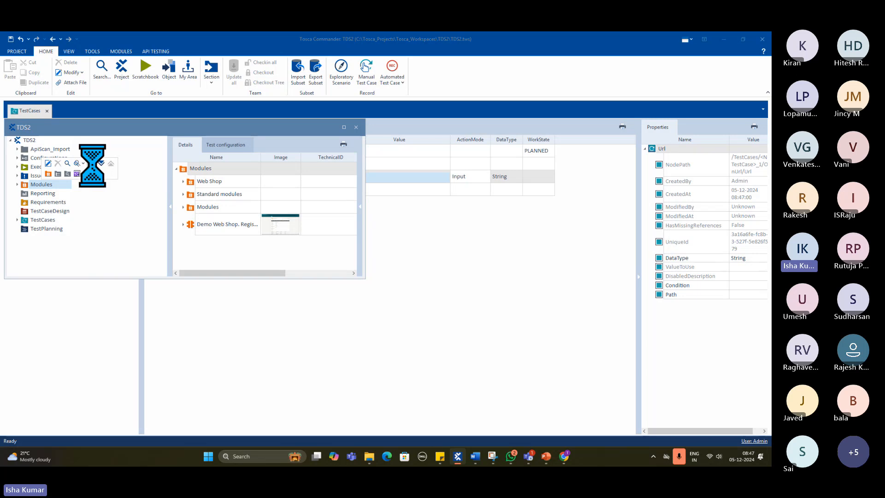
pyautogui.moveTo(93, 143); pyautogui.dragTo(123, 115)
# - Dock the TDS2 project window side by side with the Modules section, and close it again
pyautogui.moveTo(222, 129); pyautogui.dragTo(200, 222)
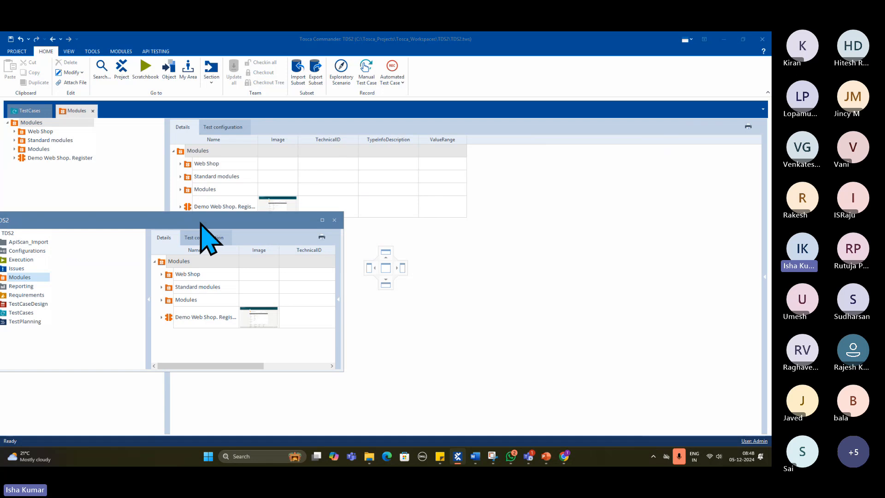
pyautogui.moveTo(200, 223); pyautogui.dragTo(398, 263)
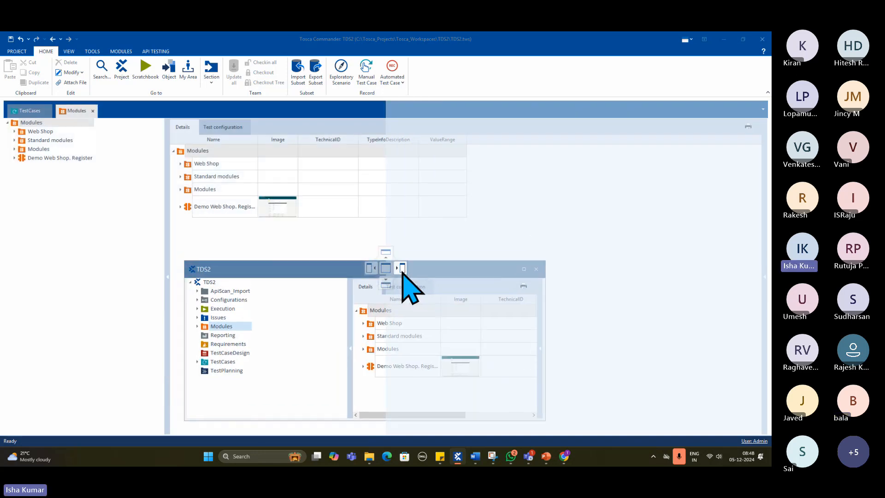
pyautogui.moveTo(403, 273)
pyautogui.mouseDown()
pyautogui.moveTo(386, 286)
pyautogui.moveTo(256, 291)
pyautogui.moveTo(412, 261)
pyautogui.moveTo(402, 271)
pyautogui.mouseUp()
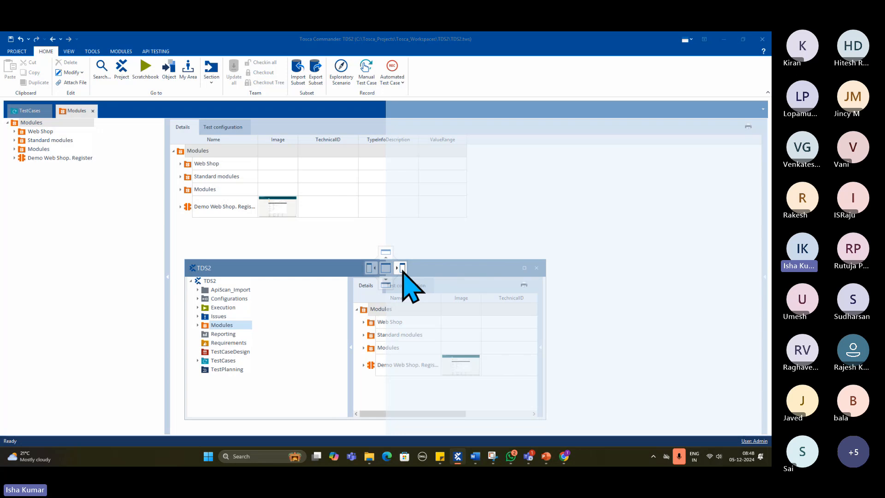
pyautogui.moveTo(403, 271); pyautogui.dragTo(403, 286)
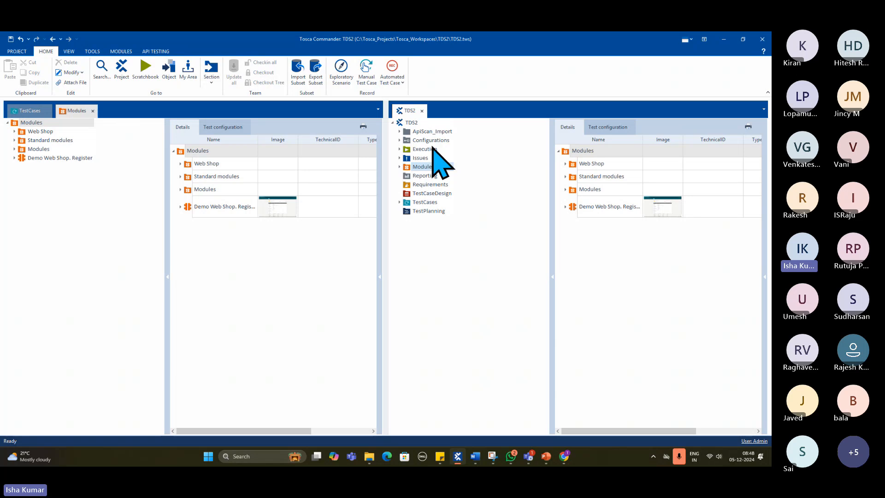
pyautogui.click(422, 112)
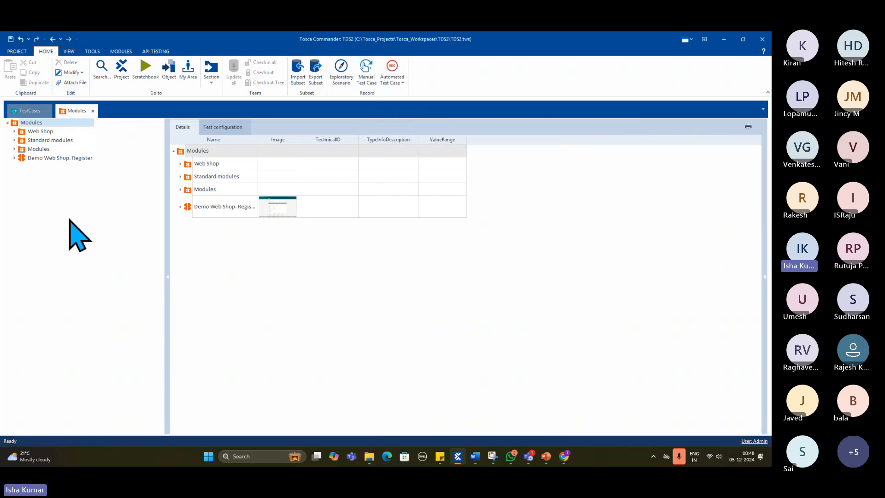
# - Open the Reporting section from the project window, dock it below Modules, and close it again
pyautogui.click(122, 69)
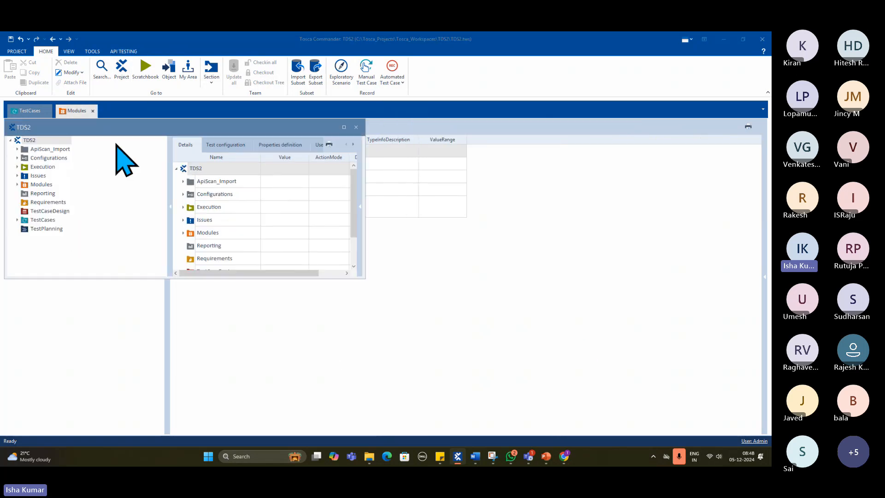
pyautogui.rightClick(39, 220)
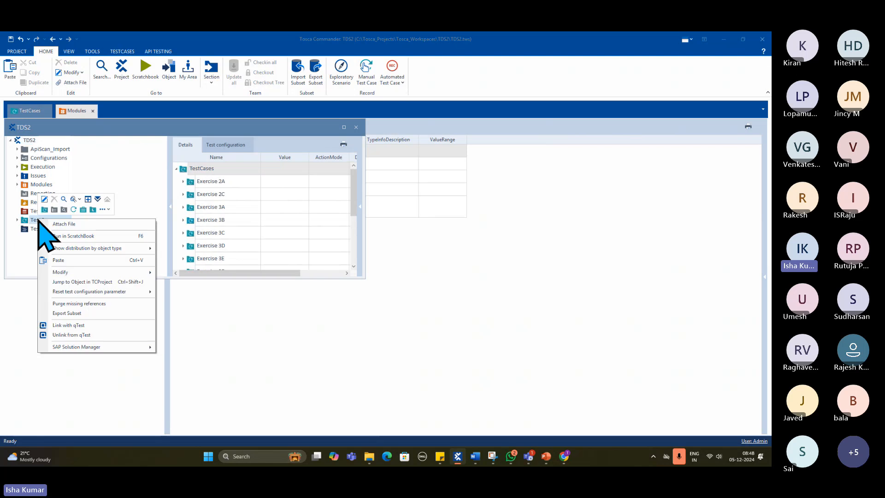
pyautogui.rightClick(36, 203)
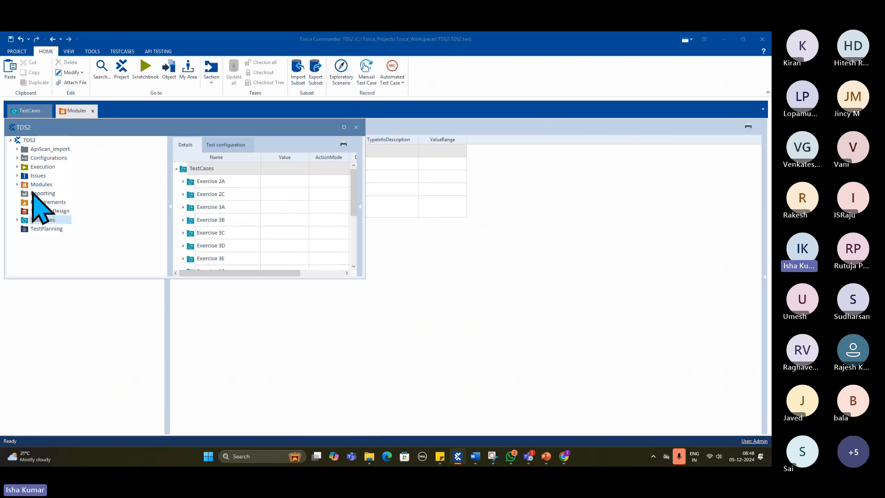
pyautogui.rightClick(40, 194)
pyautogui.click(82, 173)
pyautogui.moveTo(108, 154); pyautogui.dragTo(387, 286)
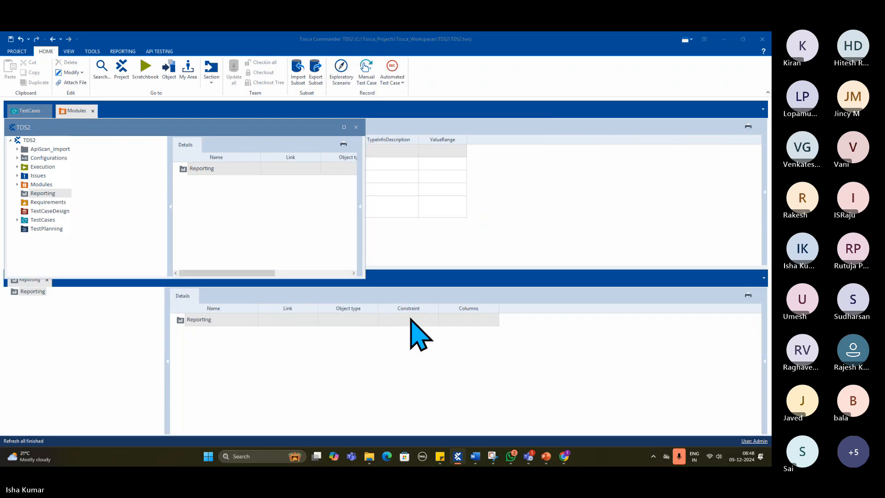
pyautogui.click(356, 126)
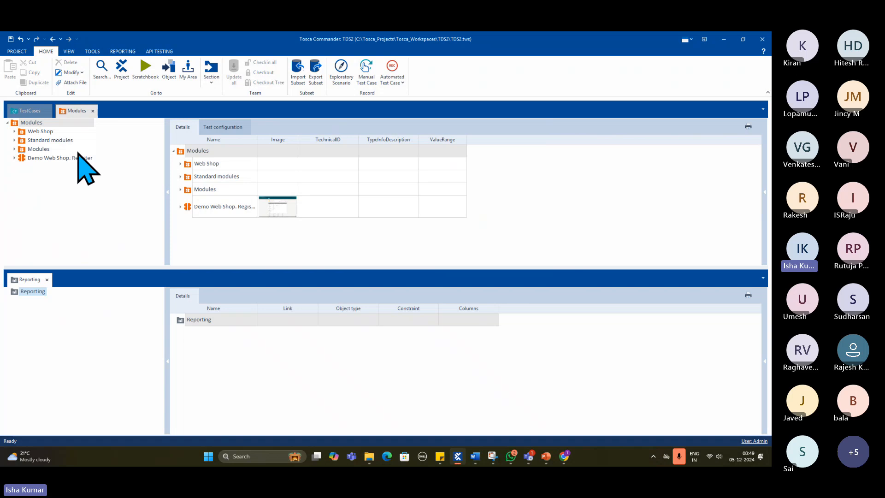
pyautogui.click(48, 278)
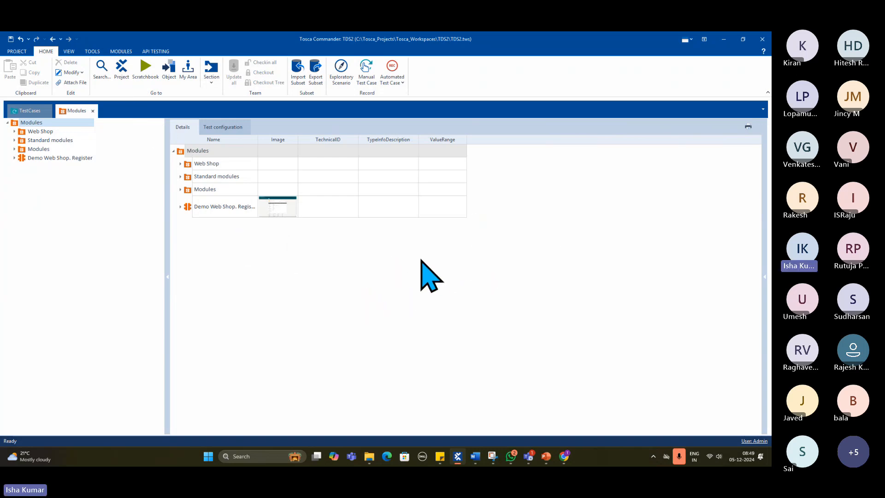
# - Open the Configurations section from the project window, dock it above Modules, and close it again
pyautogui.click(123, 69)
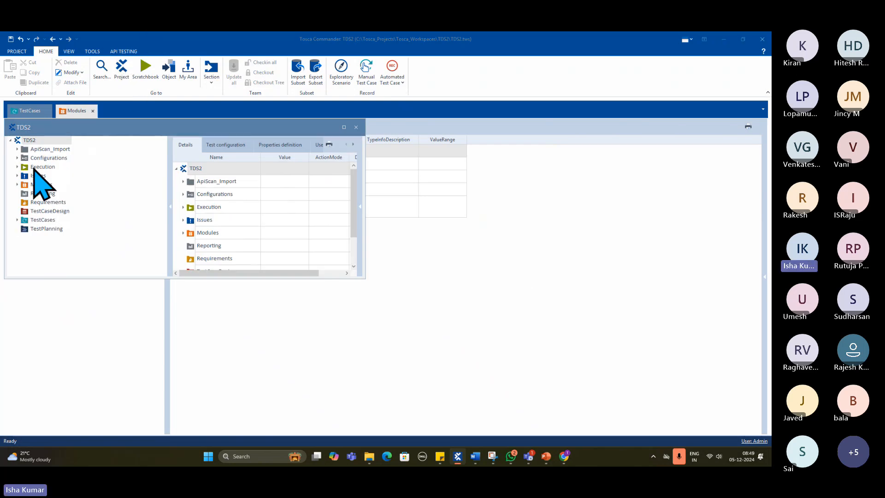
pyautogui.rightClick(38, 159)
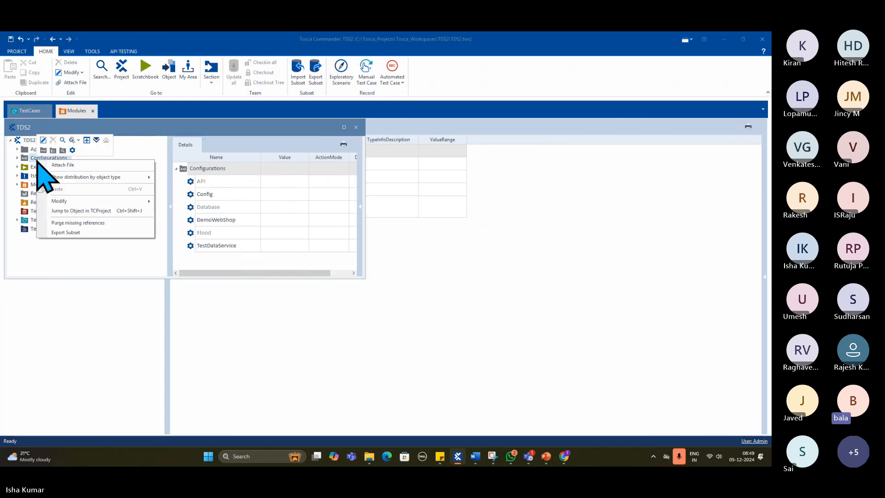
pyautogui.click(73, 151)
pyautogui.moveTo(89, 133); pyautogui.dragTo(385, 252)
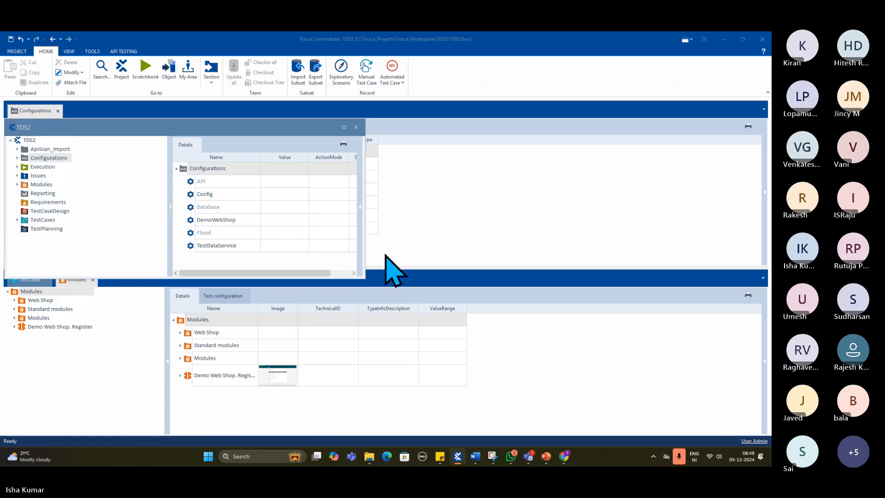
pyautogui.click(356, 127)
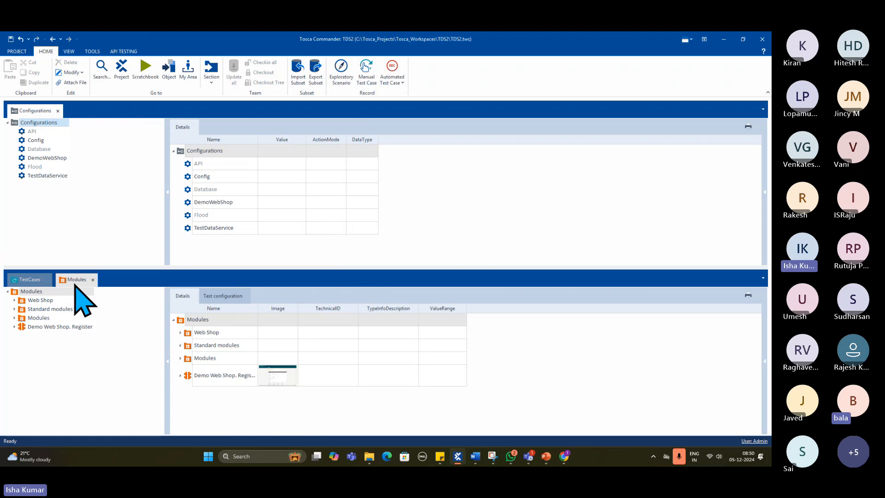
pyautogui.click(57, 111)
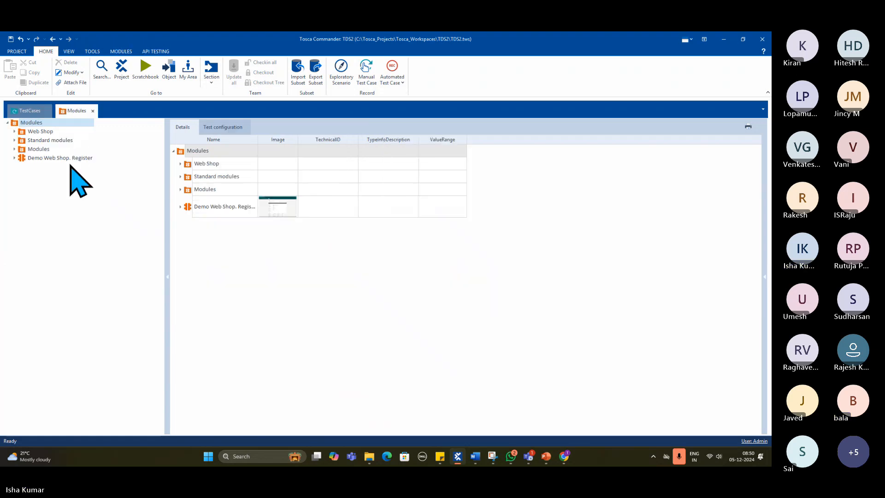
# - Start an application scan of the Demo Web Shop. Register page from the Modules folder and switch XScan to the Basic view
pyautogui.rightClick(40, 122)
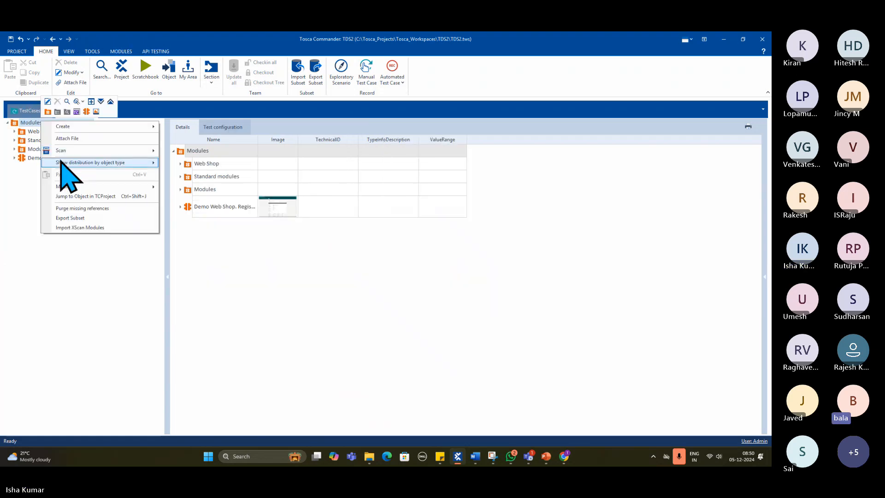
pyautogui.moveTo(76, 150)
pyautogui.click(185, 151)
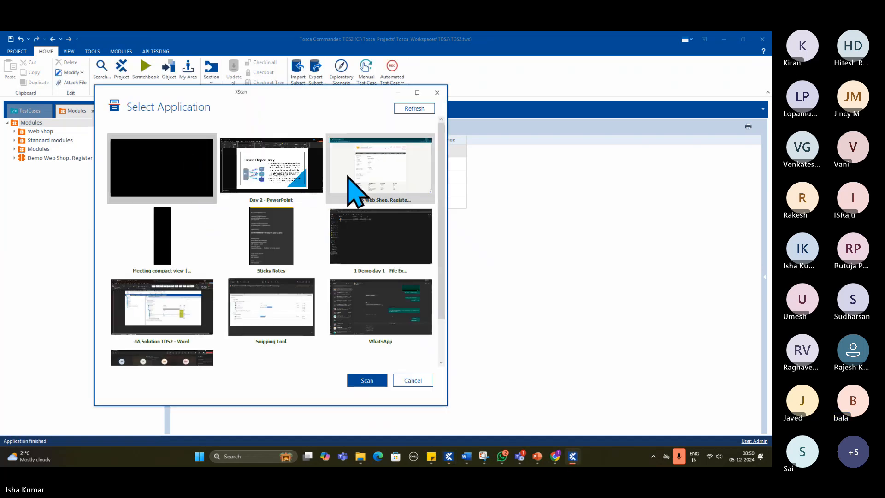
pyautogui.doubleClick(362, 165)
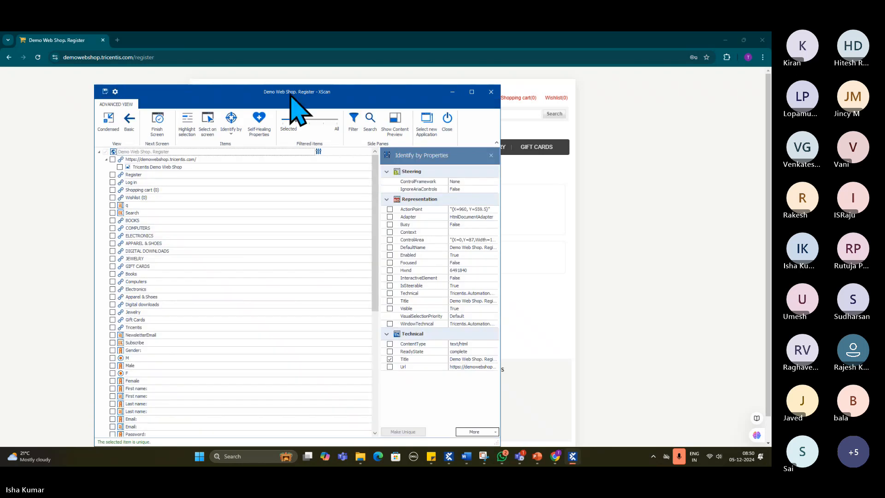
pyautogui.moveTo(290, 94); pyautogui.dragTo(388, 145)
pyautogui.click(226, 171)
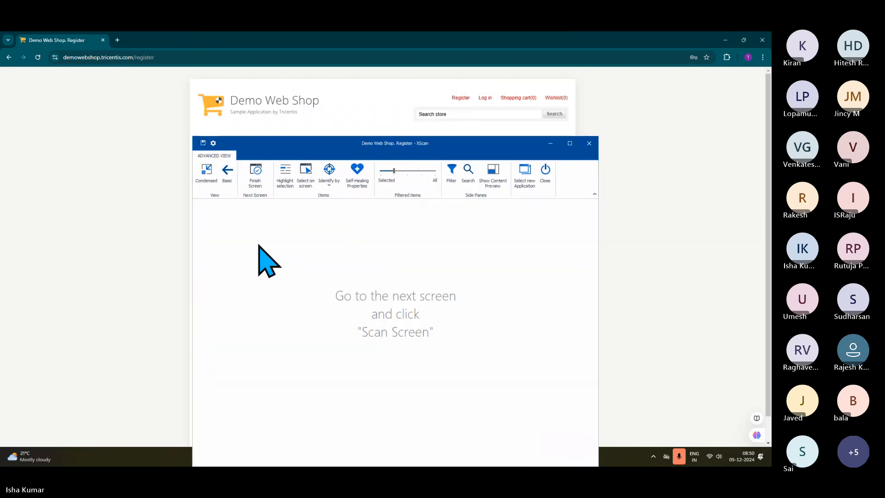
pyautogui.moveTo(288, 132); pyautogui.dragTo(316, 159)
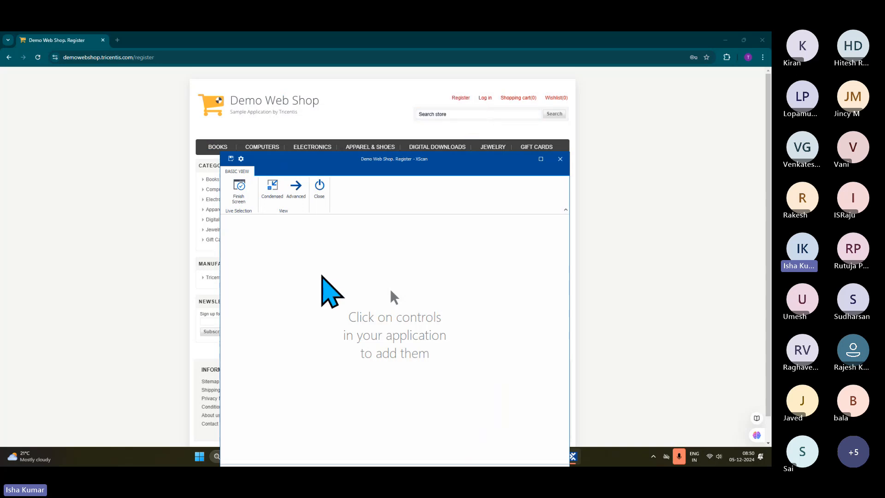
# - Add the Log in link of the web page to the scan selection and remove it again
pyautogui.click(479, 102)
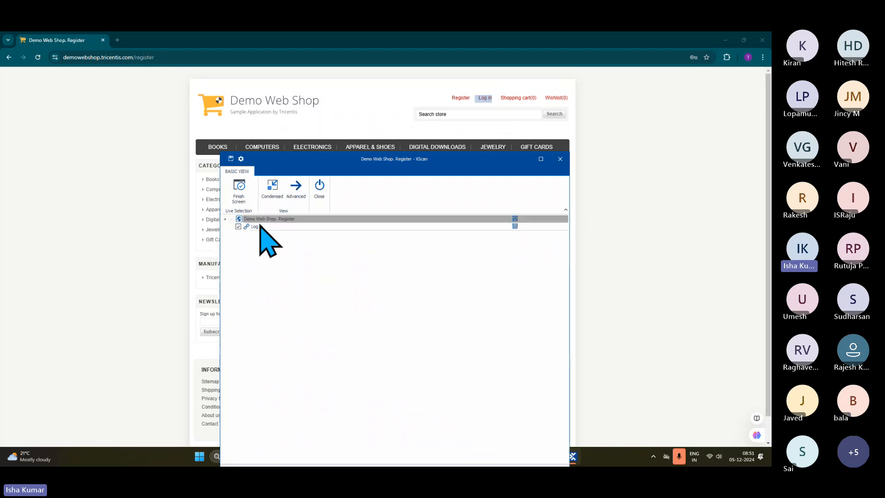
pyautogui.click(238, 227)
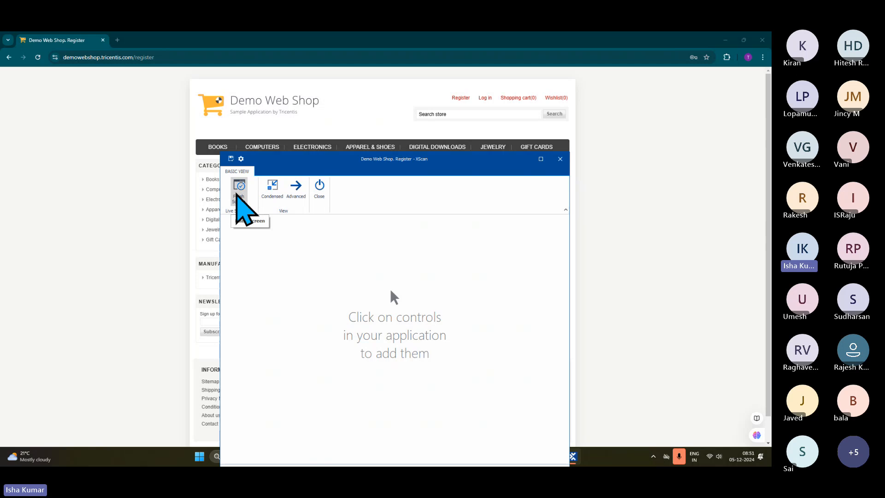
# - Switch XScan to the Condensed view and select the gender options, First name, Last name, Email, Password and Confirm password controls on the page
pyautogui.click(271, 190)
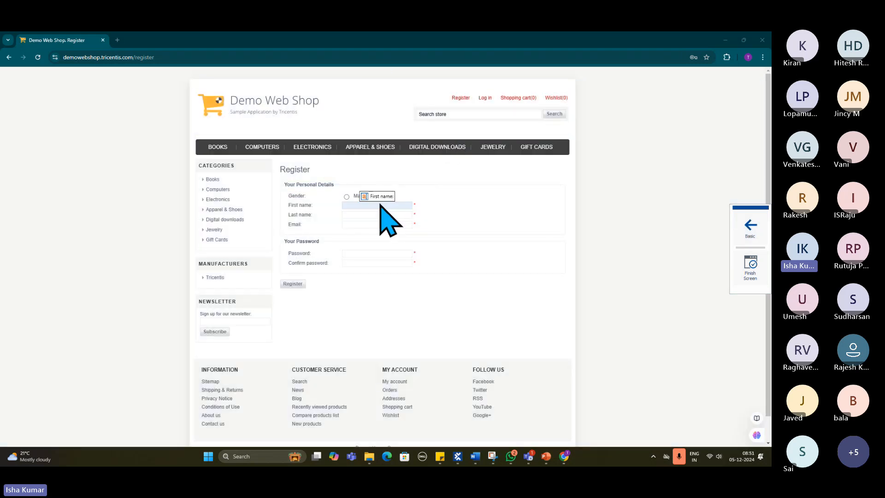
pyautogui.click(380, 205)
pyautogui.click(379, 215)
pyautogui.click(379, 224)
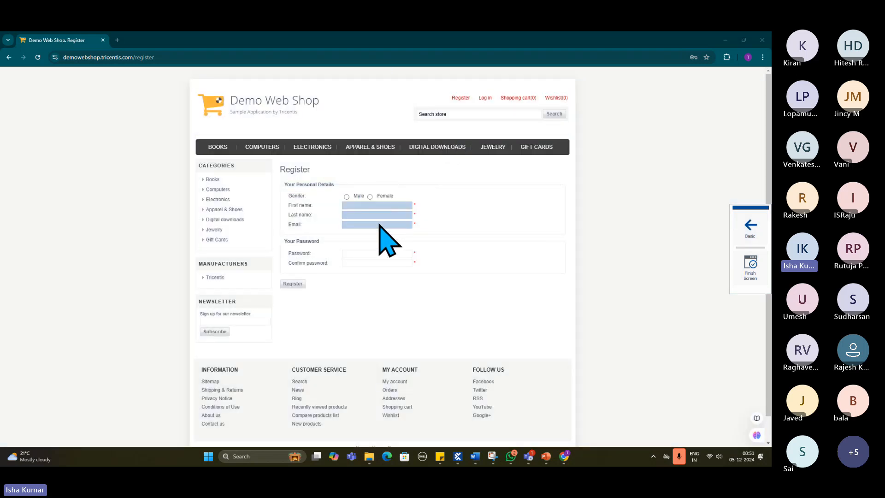
pyautogui.click(379, 253)
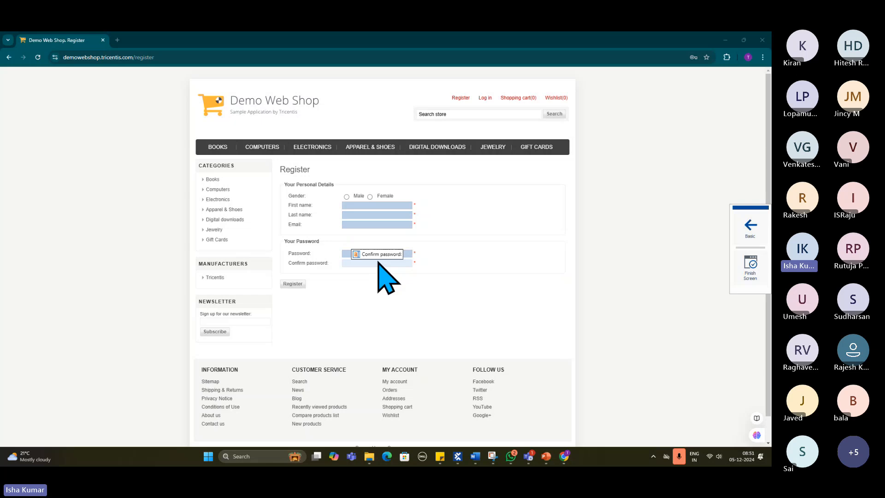
pyautogui.click(379, 263)
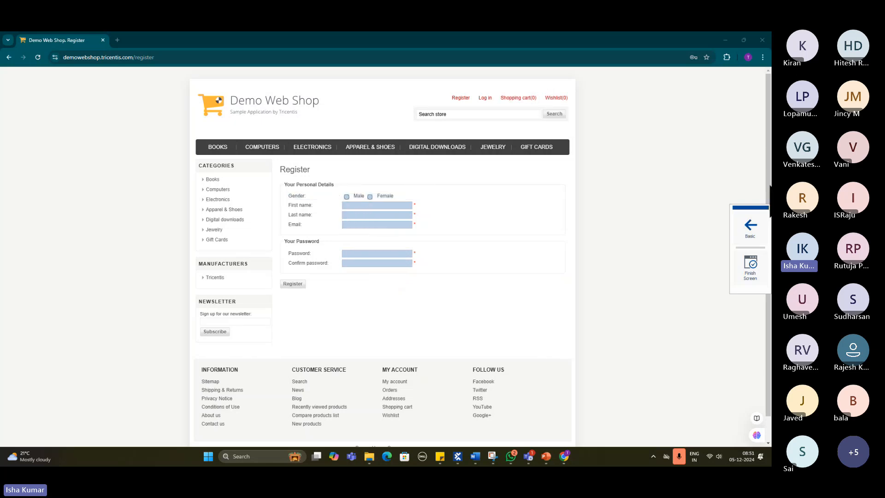
# - Return to the Basic view and remove all selected Register page controls from the scan
pyautogui.click(759, 233)
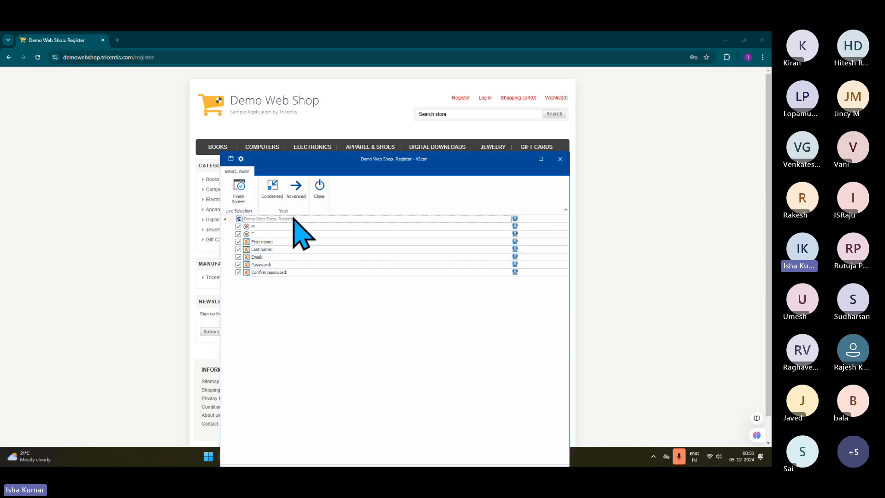
pyautogui.click(238, 228)
pyautogui.click(240, 234)
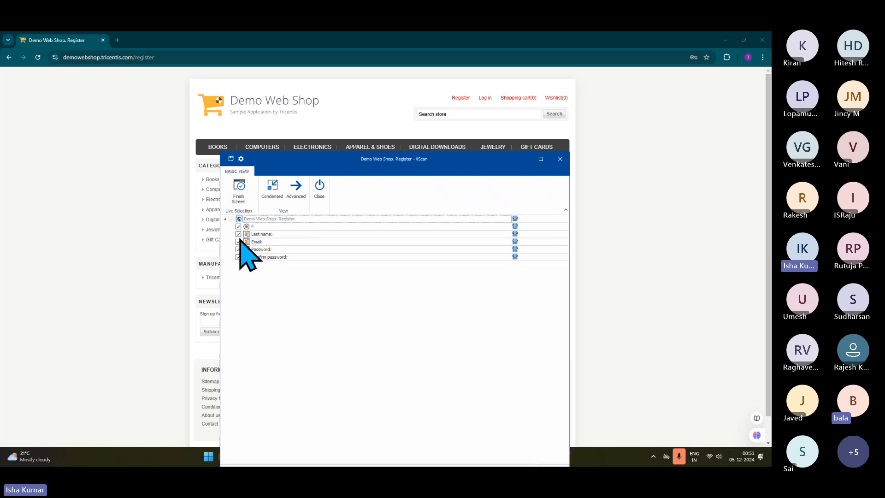
pyautogui.click(240, 234)
pyautogui.click(239, 227)
pyautogui.click(239, 227)
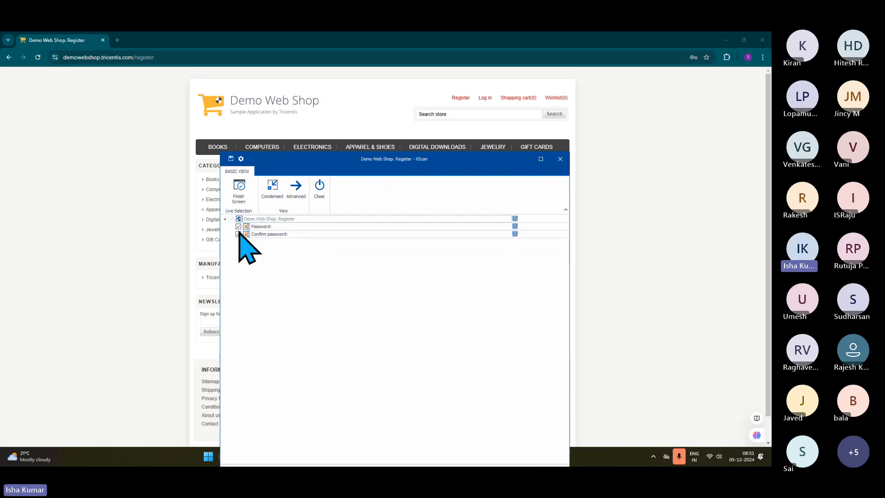
pyautogui.click(239, 233)
pyautogui.click(239, 226)
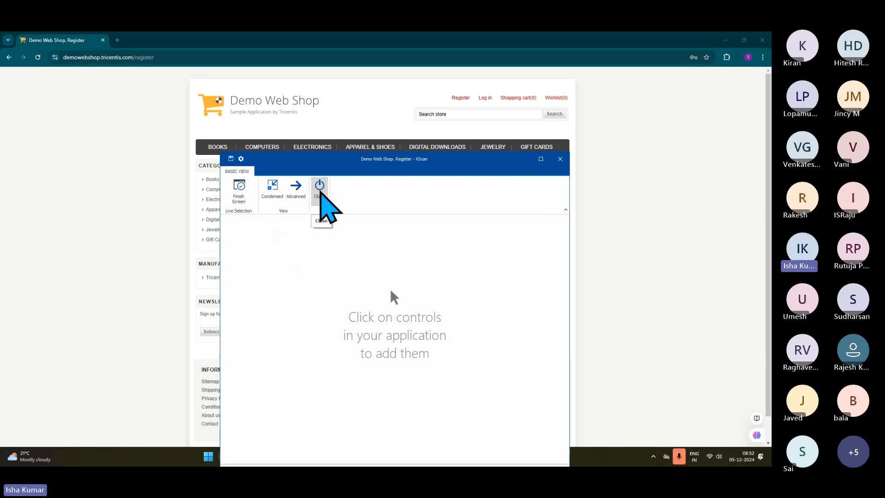
# - Close the XScan window and switch to the Microsoft Teams meeting to show its chat
pyautogui.click(321, 191)
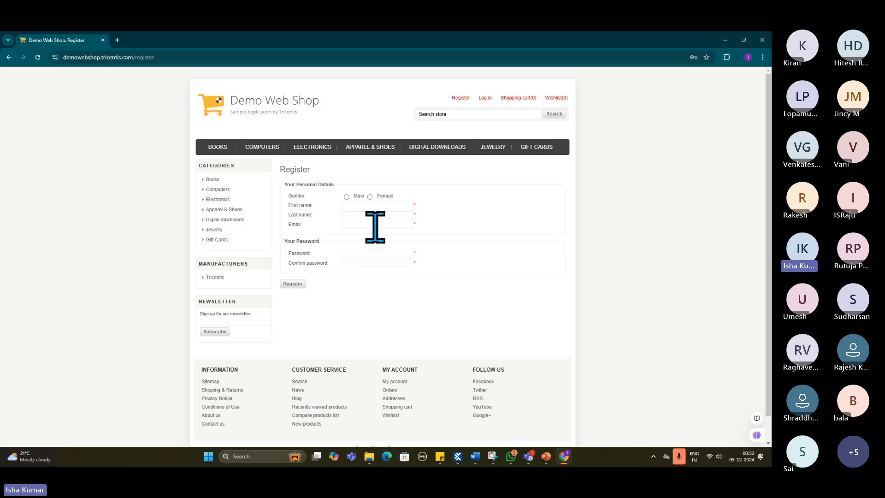
pyautogui.click(532, 455)
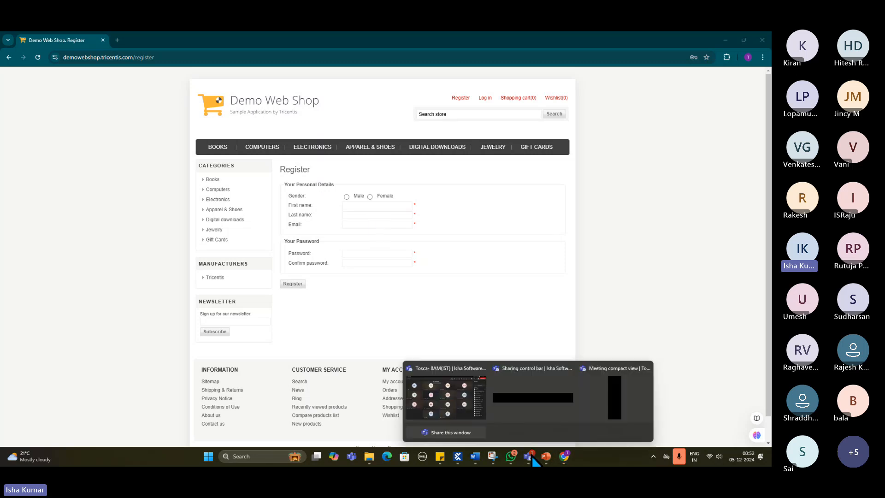
pyautogui.click(445, 398)
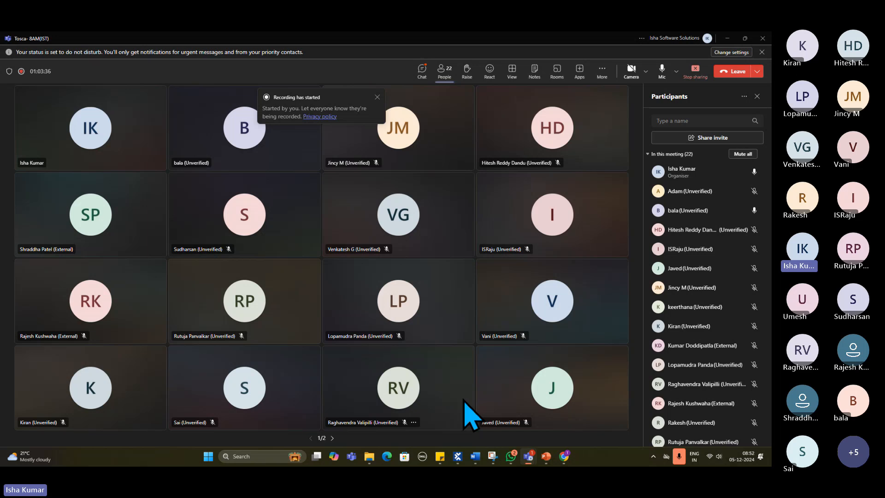
pyautogui.click(422, 72)
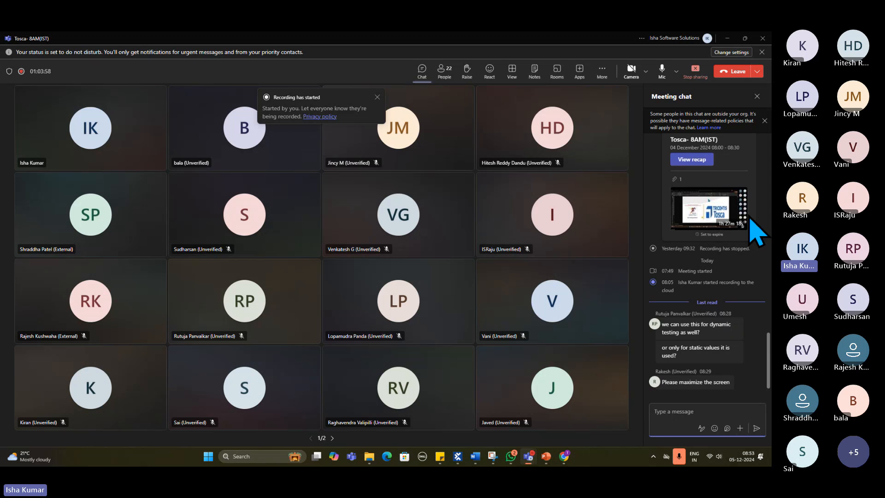
# - Mute and unmute the meeting microphone, and request to stop the meeting recording
pyautogui.click(661, 76)
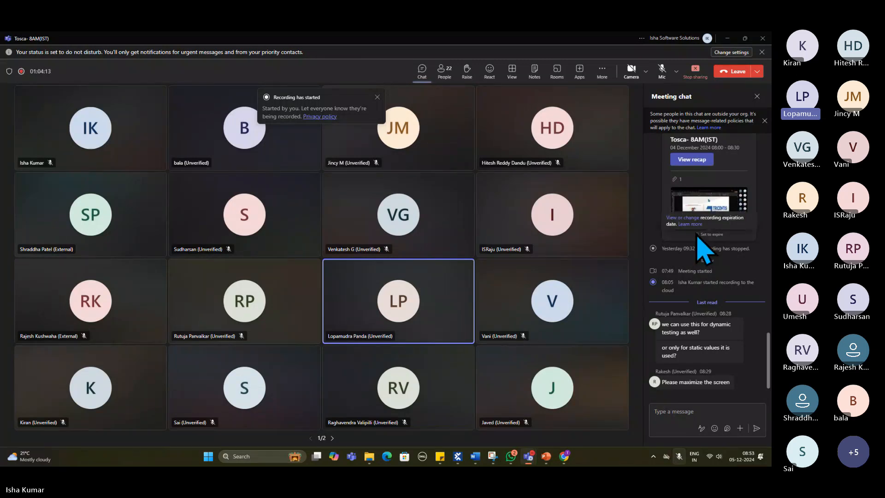
pyautogui.click(661, 69)
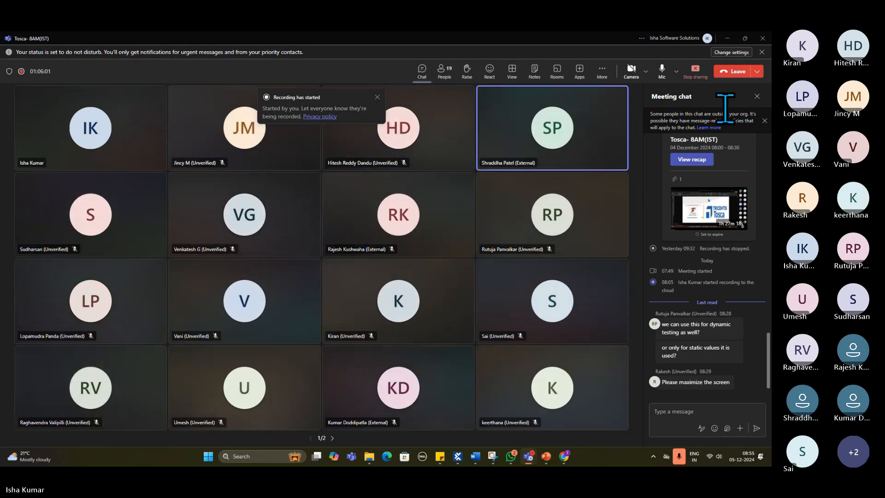
pyautogui.click(602, 71)
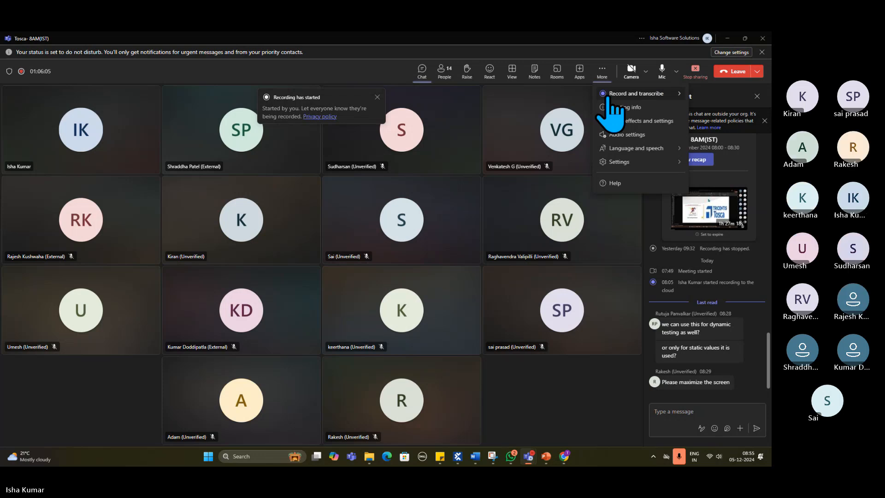
pyautogui.click(570, 98)
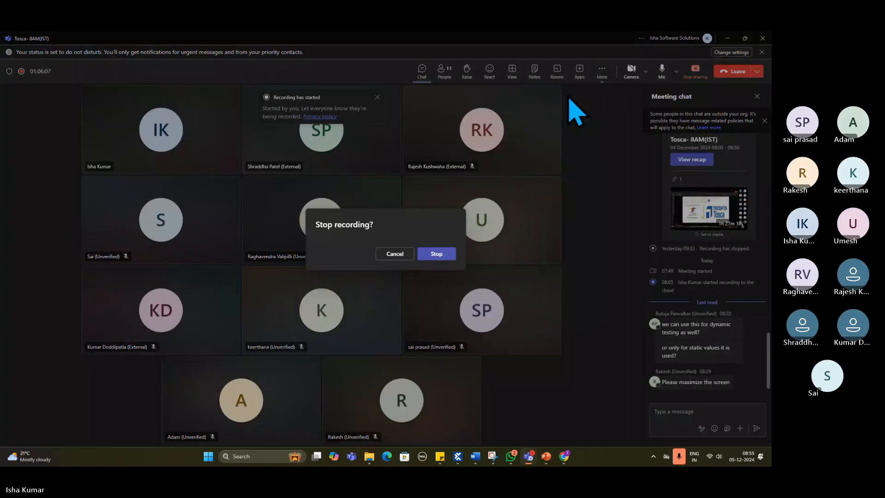